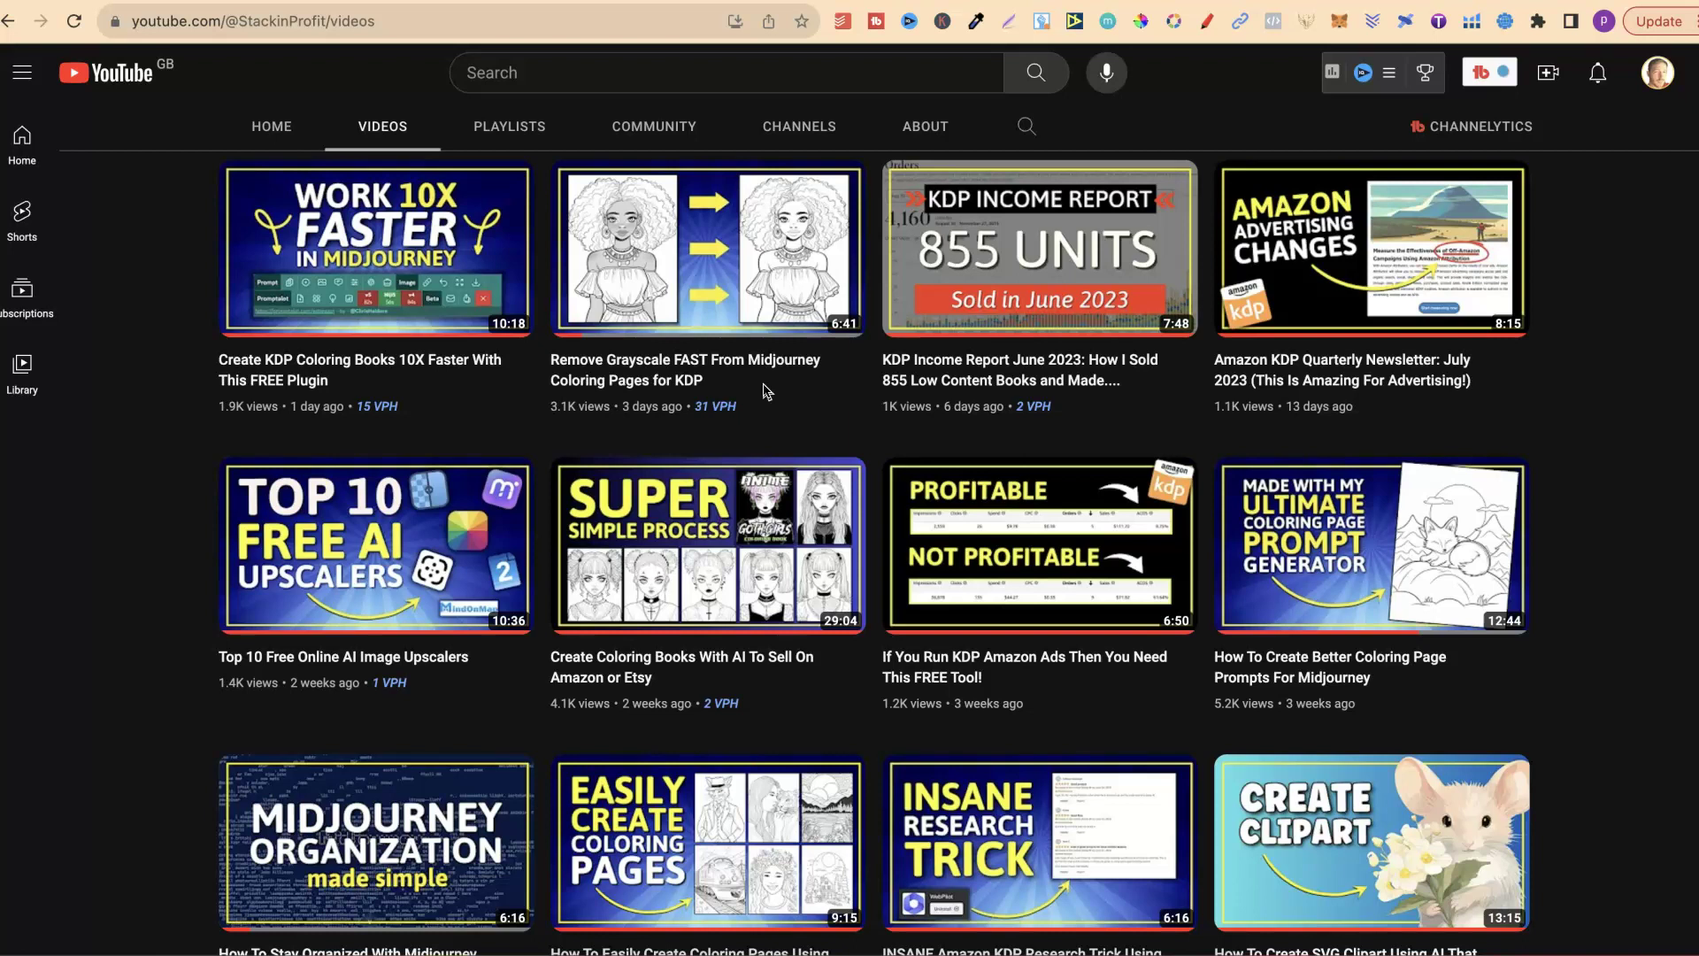
Show the Facebook KDP group comment listing the five Vectorizer.ai and Photopea cleanup steps
click(731, 385)
click(425, 9)
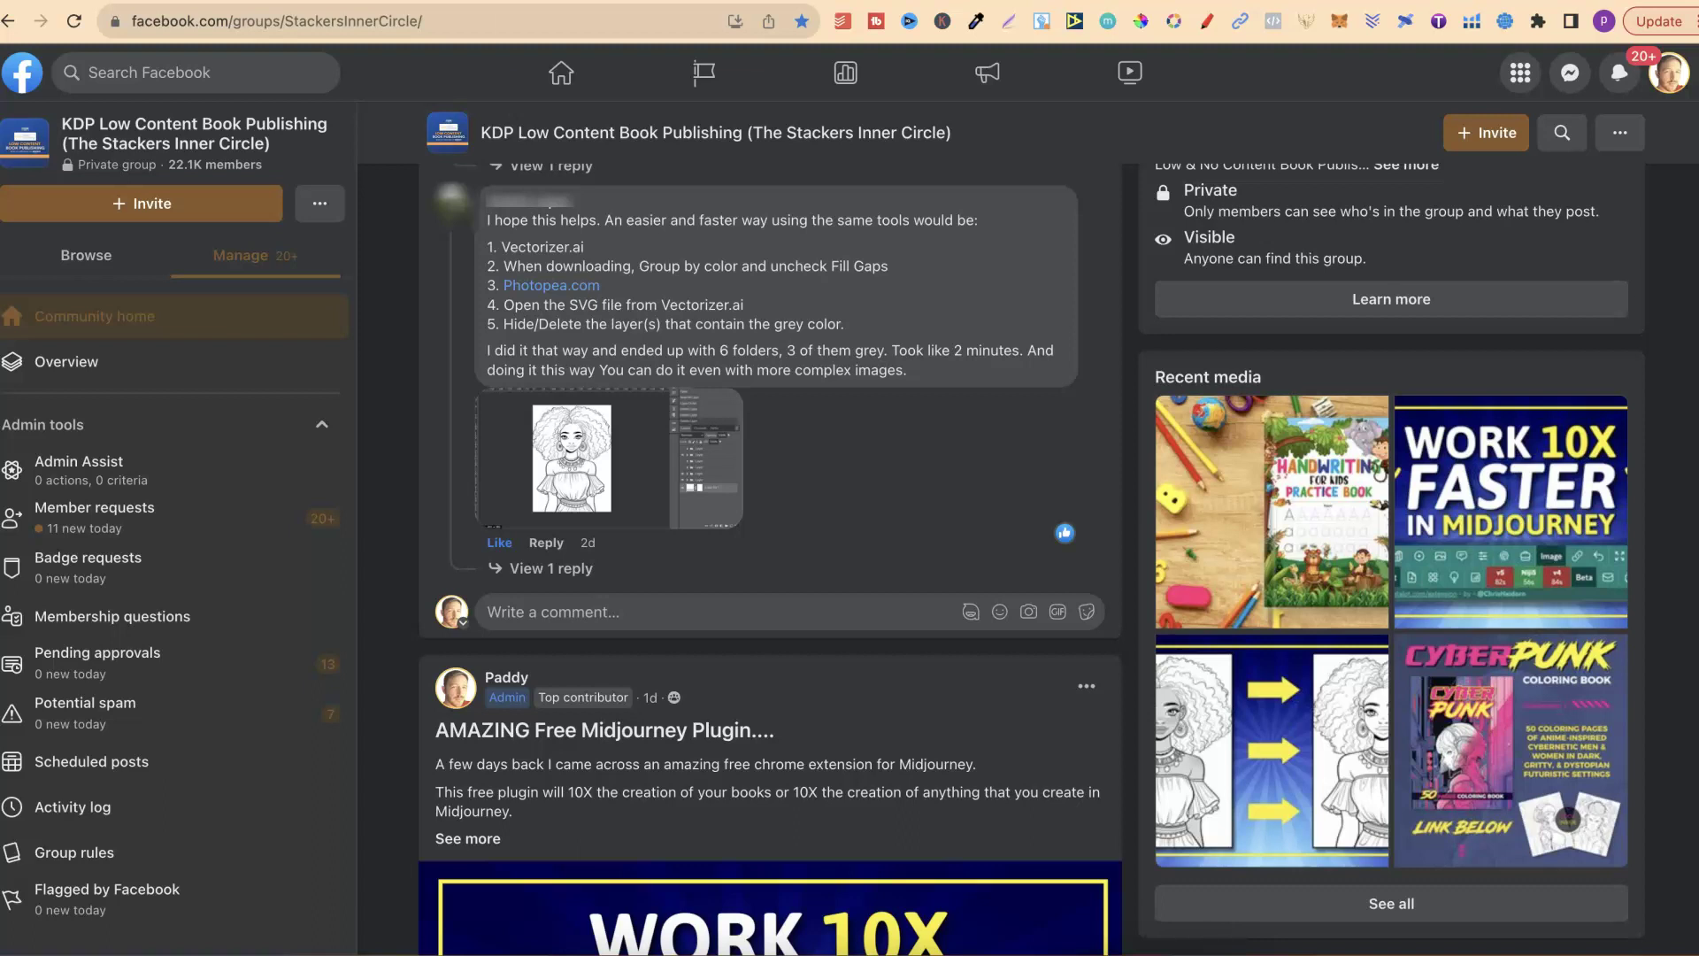
Go from page 2 to page 3 of the CPPG Examples fox design in Canva
click(646, 11)
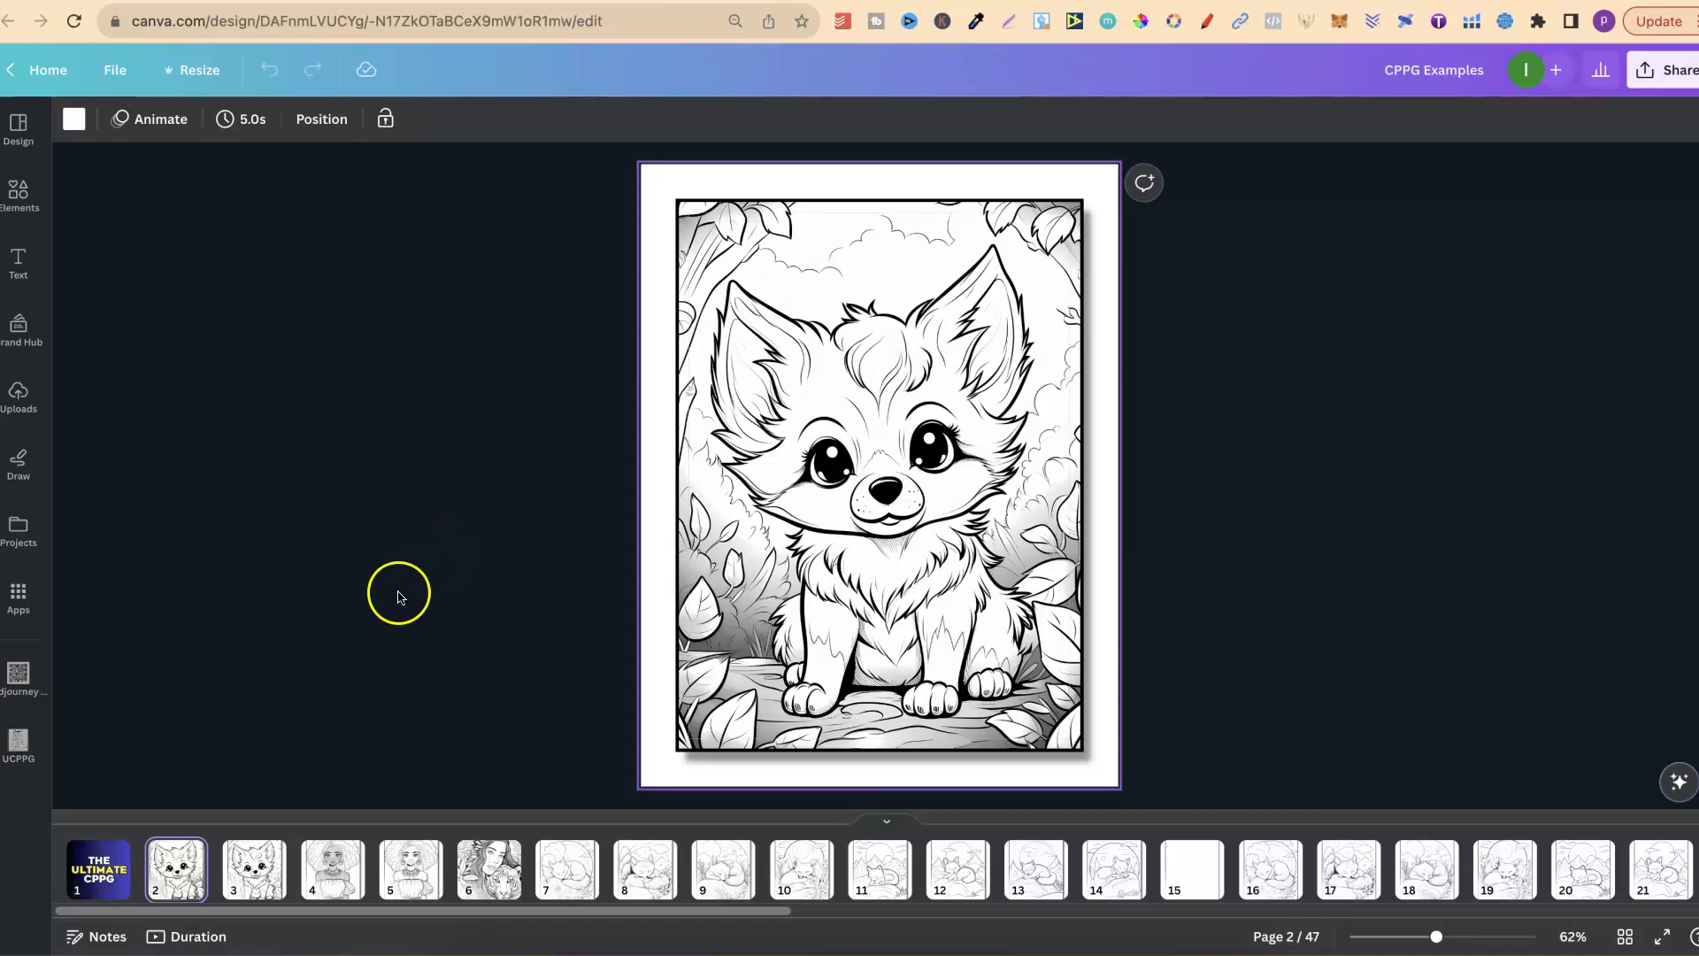
mouse_move(181, 880)
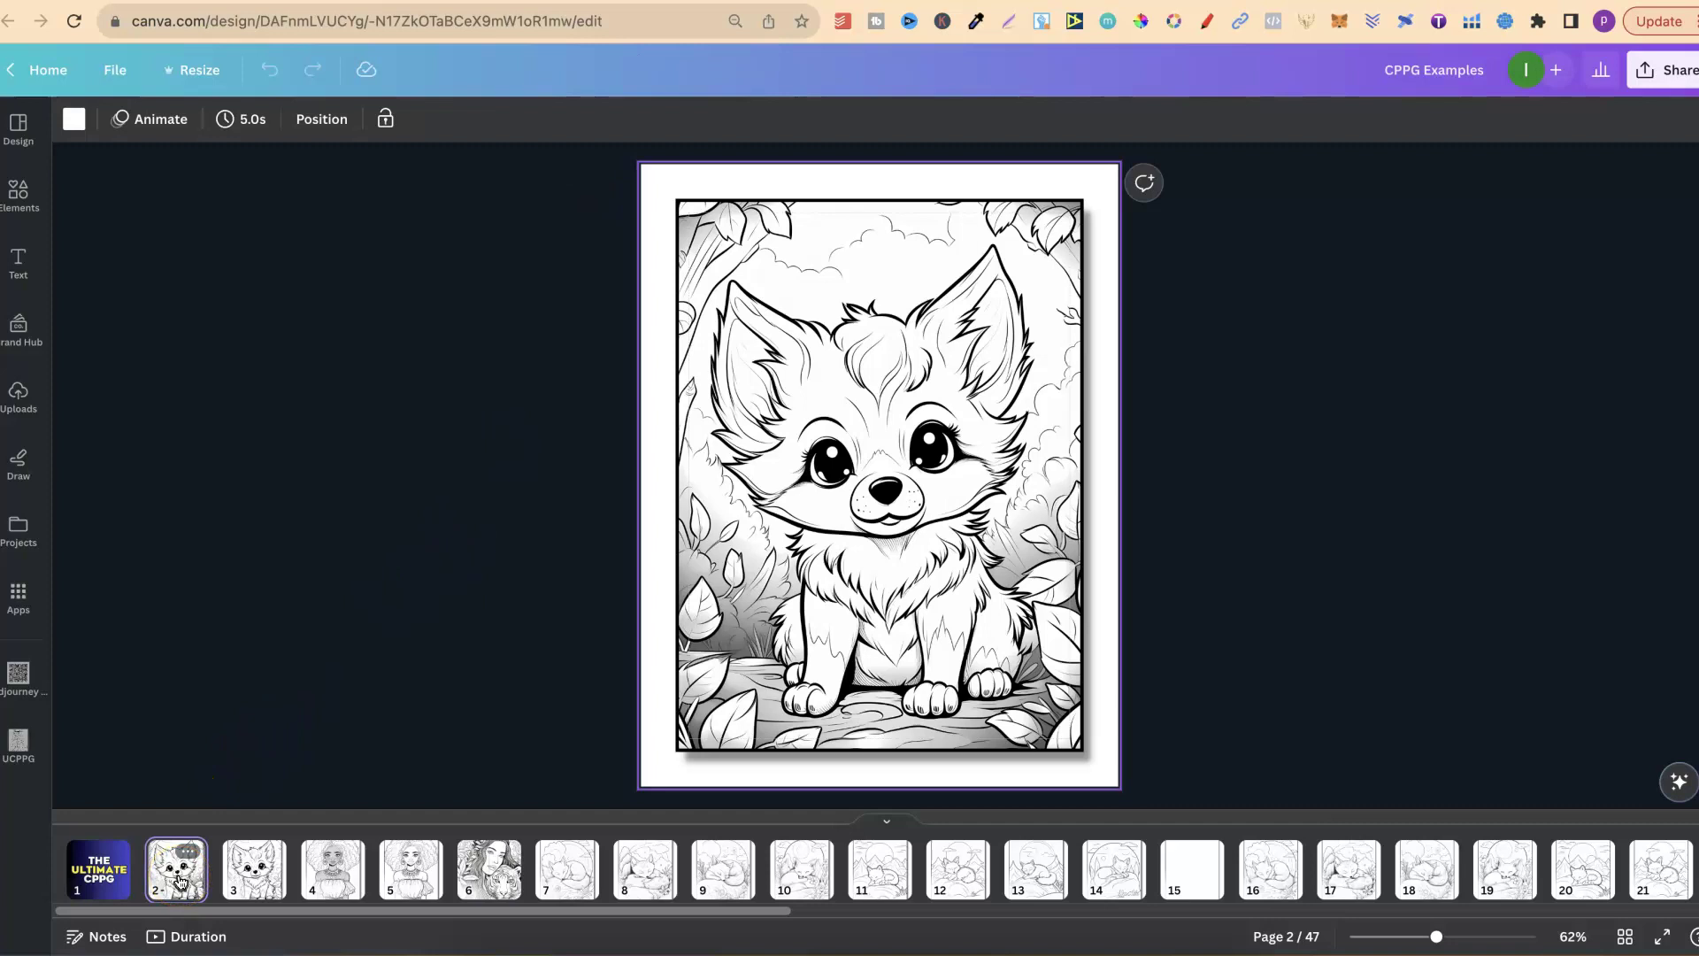
key(Down)
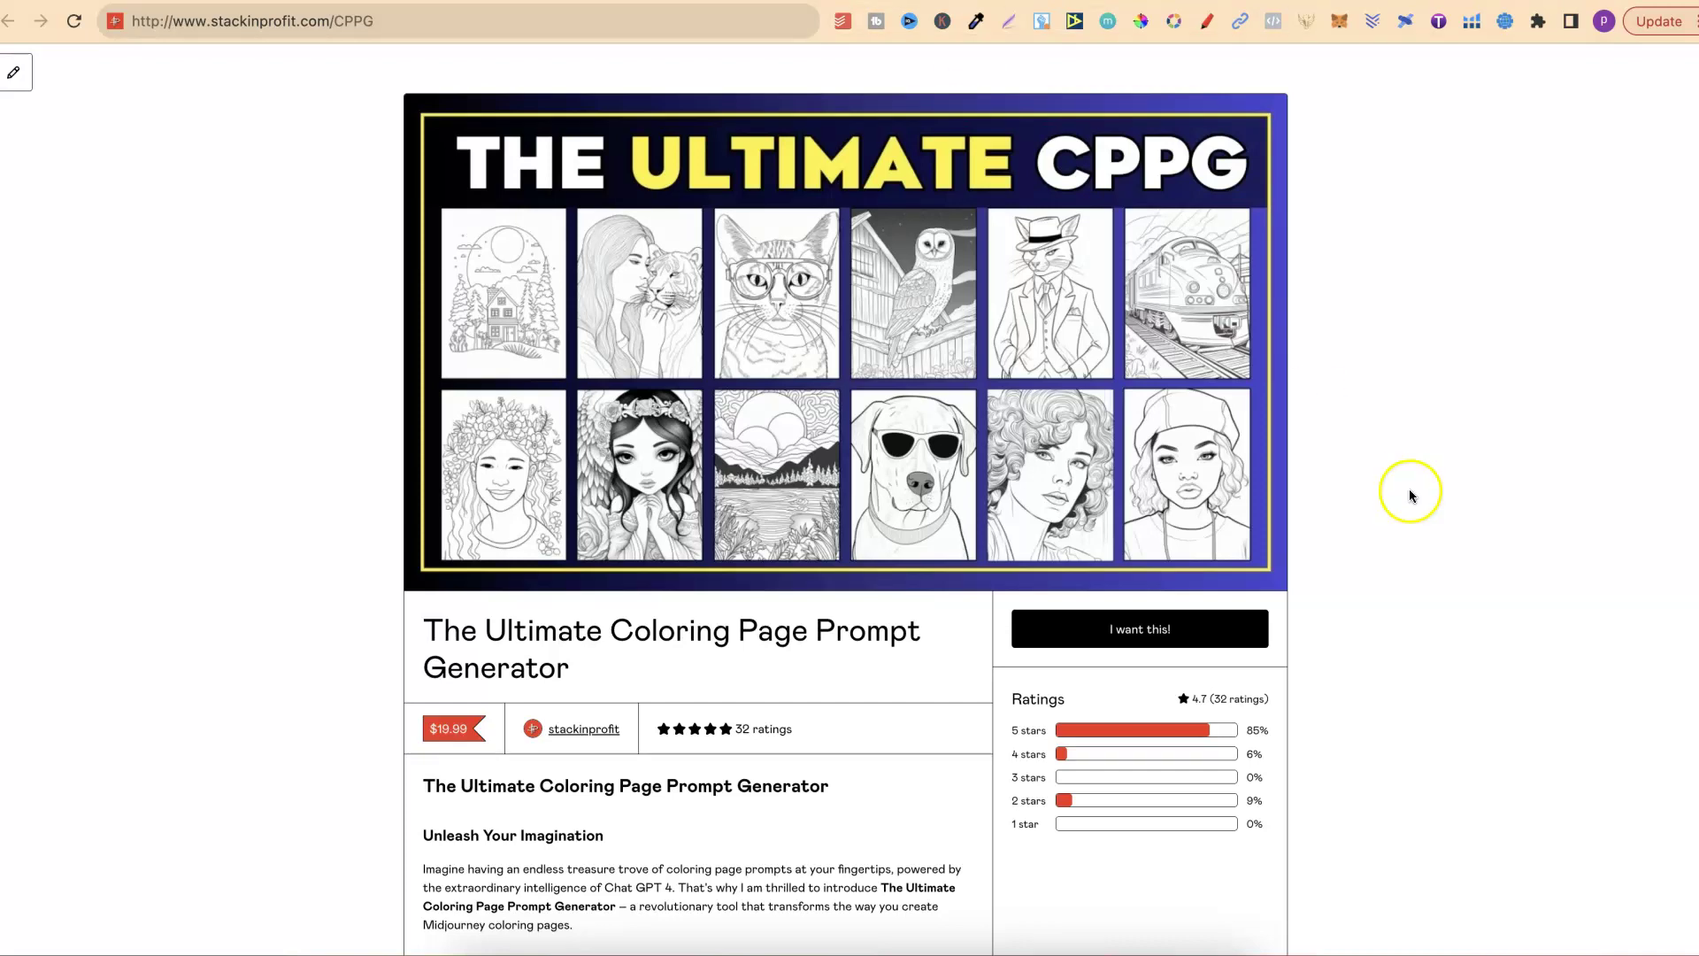
Scroll through the Ultimate Coloring Page Prompt Generator description, then go to Discord's general channel
scroll(1473, 641, down, 5)
scroll(1474, 640, down, 6)
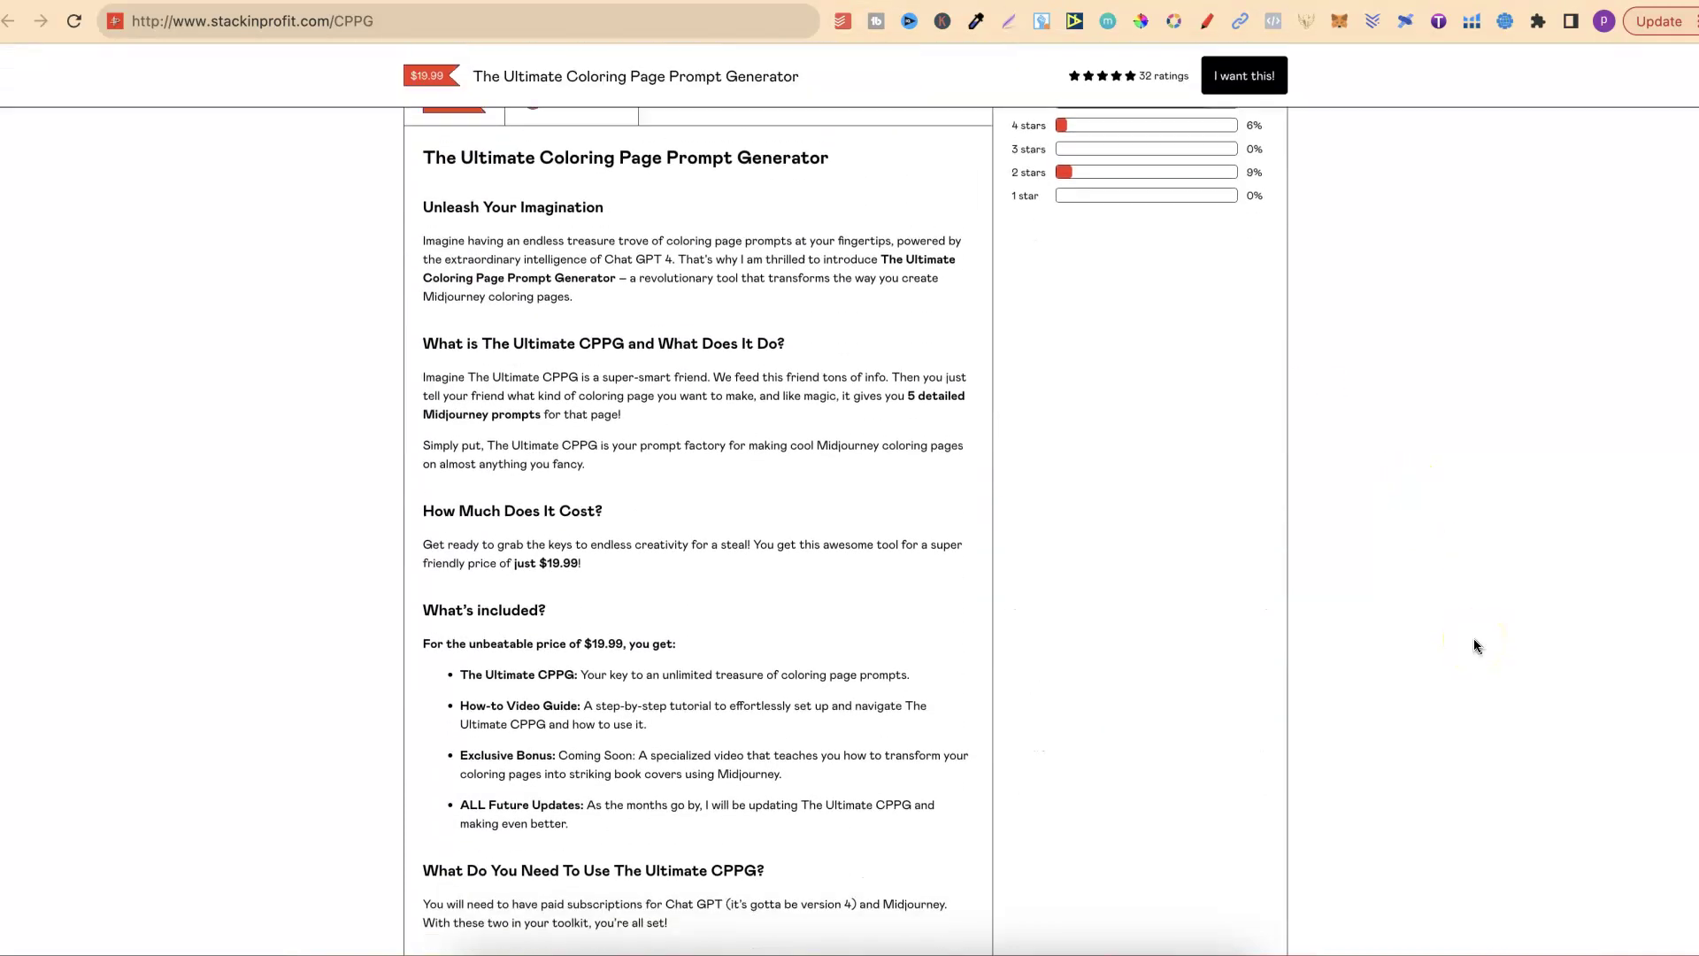
scroll(1474, 645, down, 2)
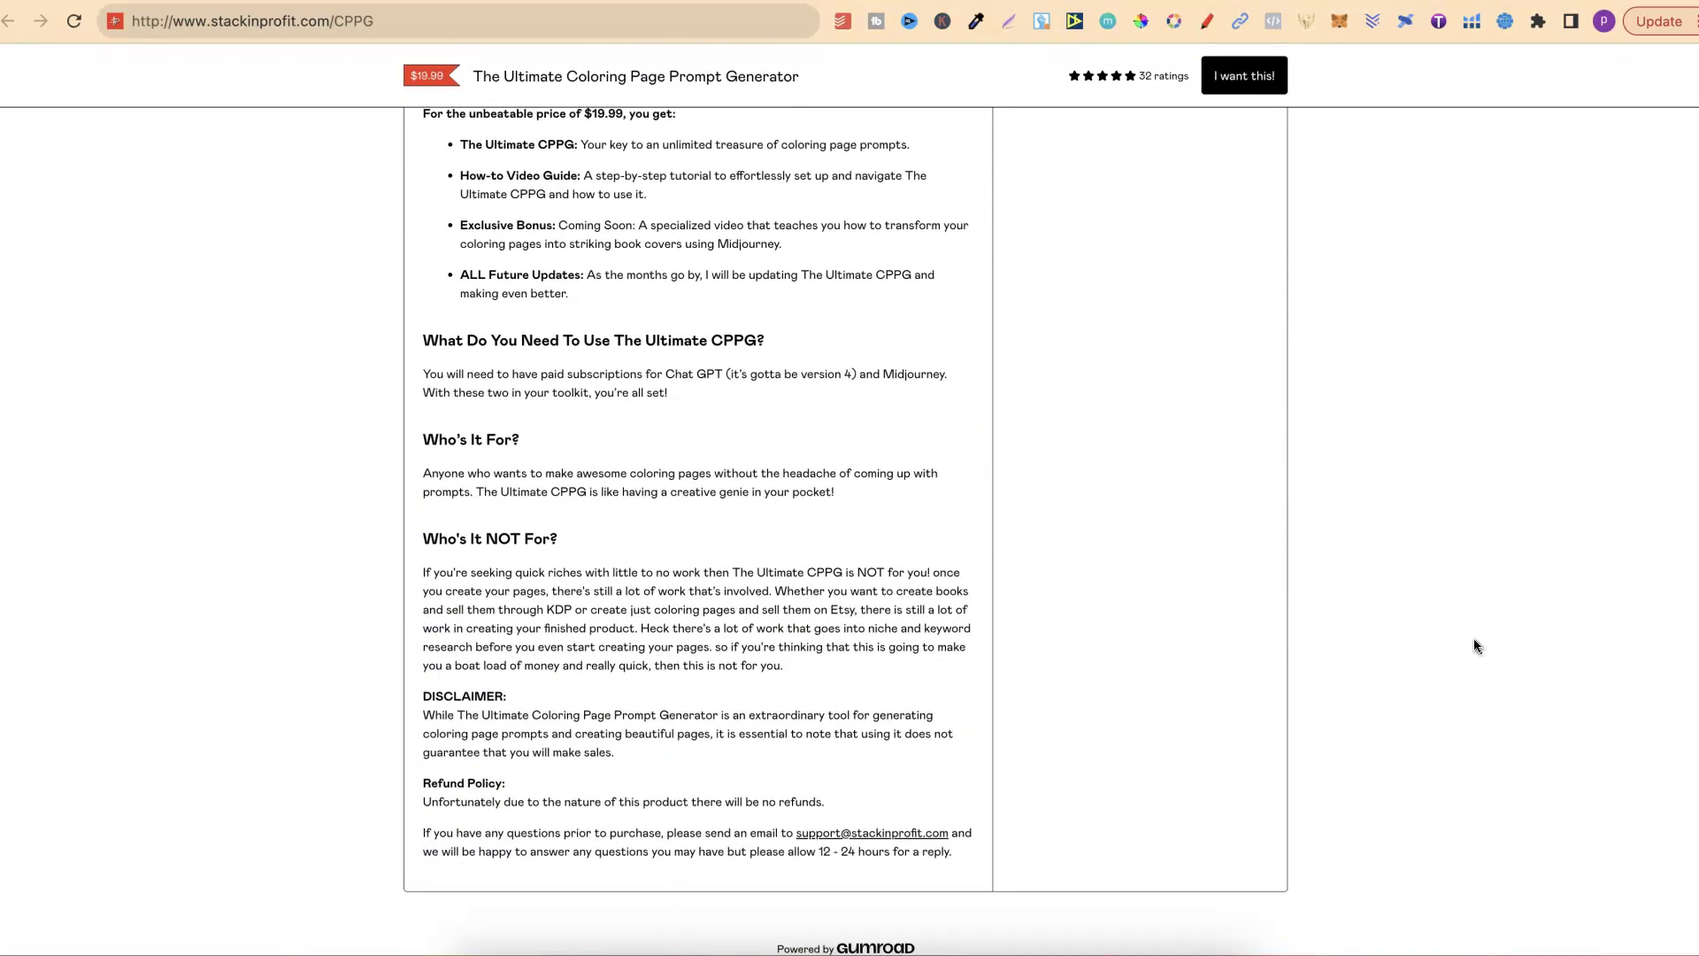
scroll(1475, 640, up, 6)
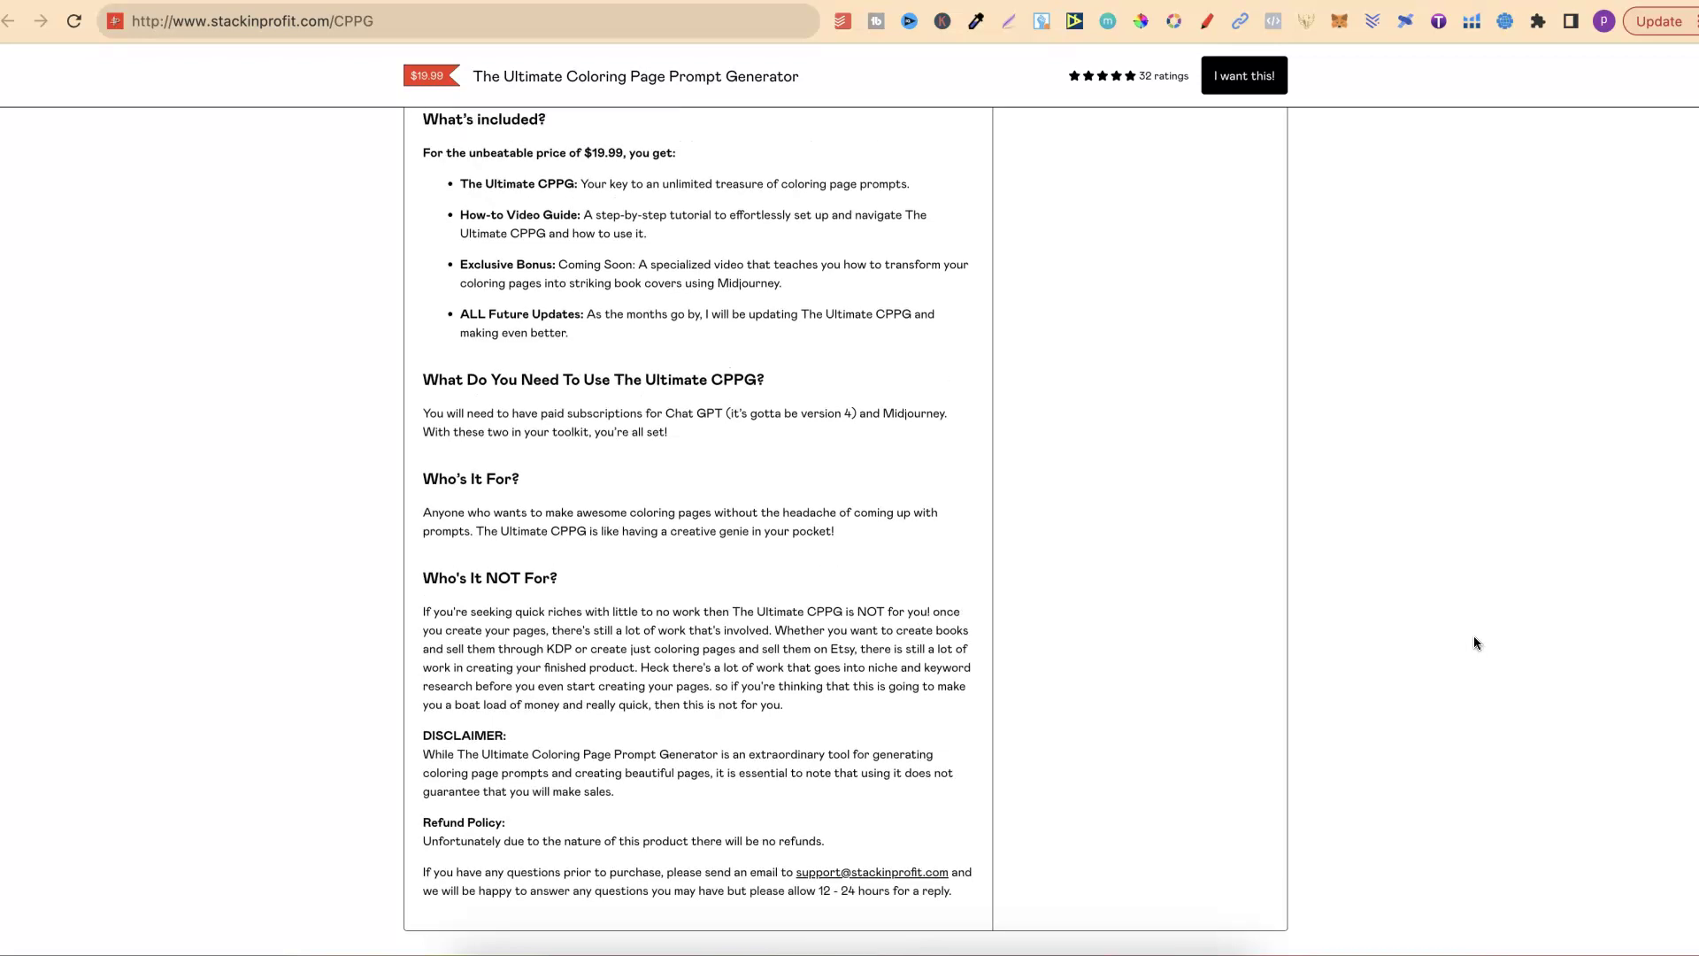
scroll(1475, 644, up, 7)
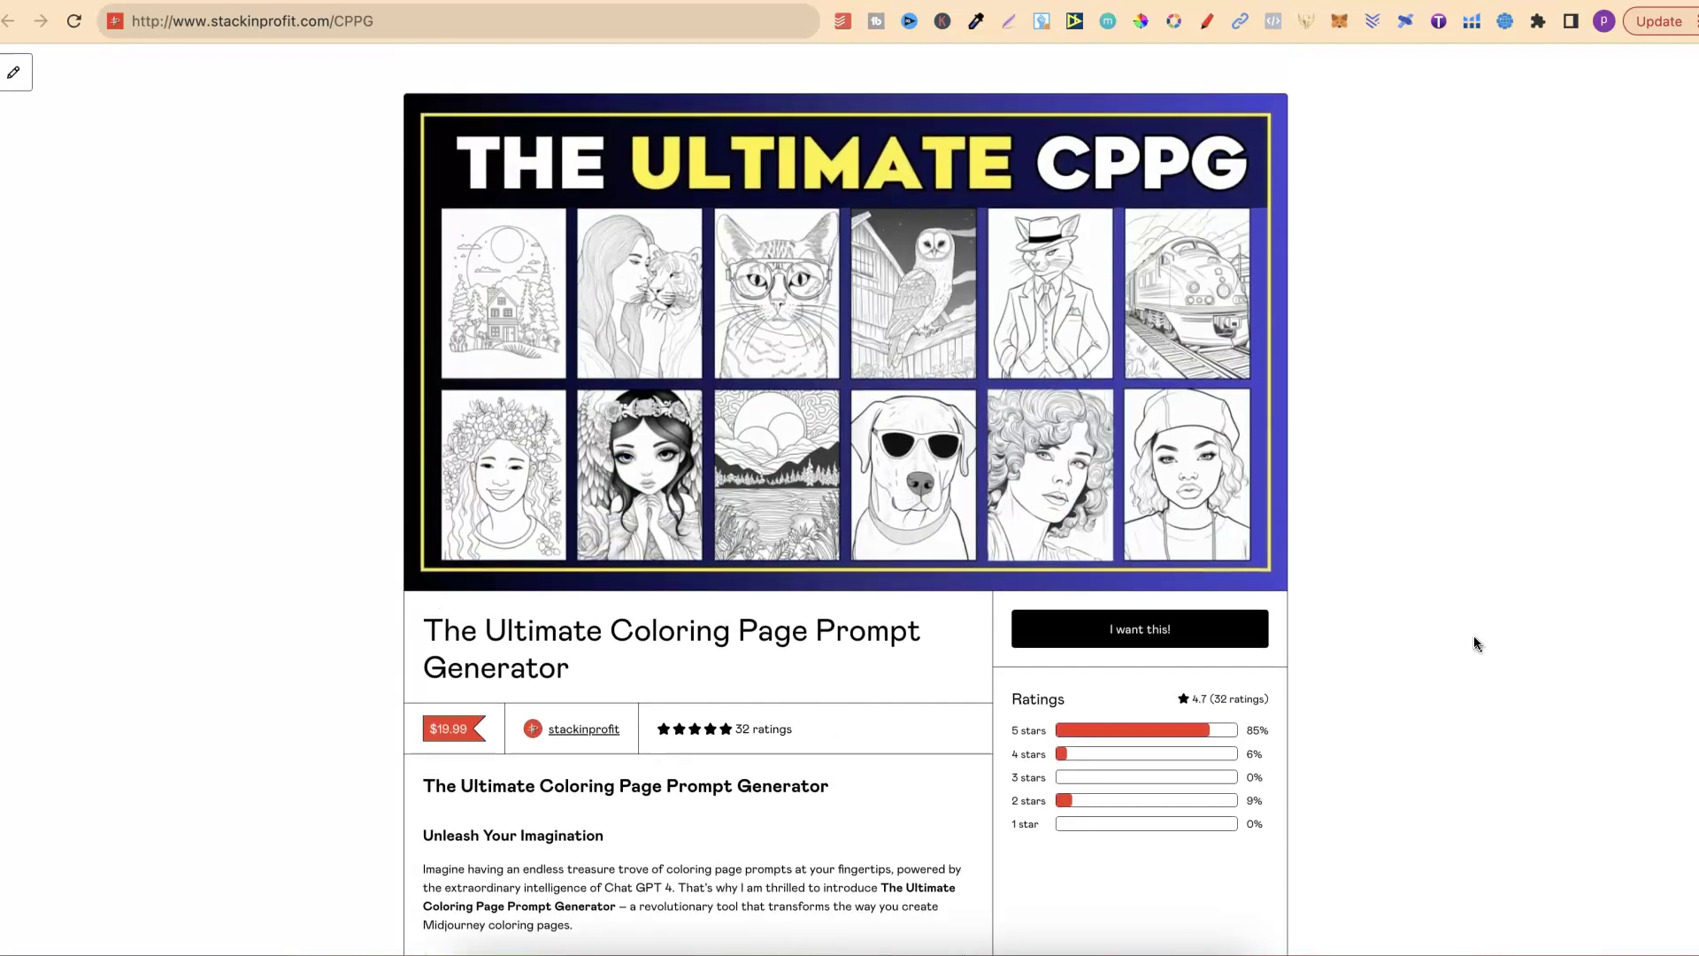
click(1443, 213)
key(ctrl+Tab)
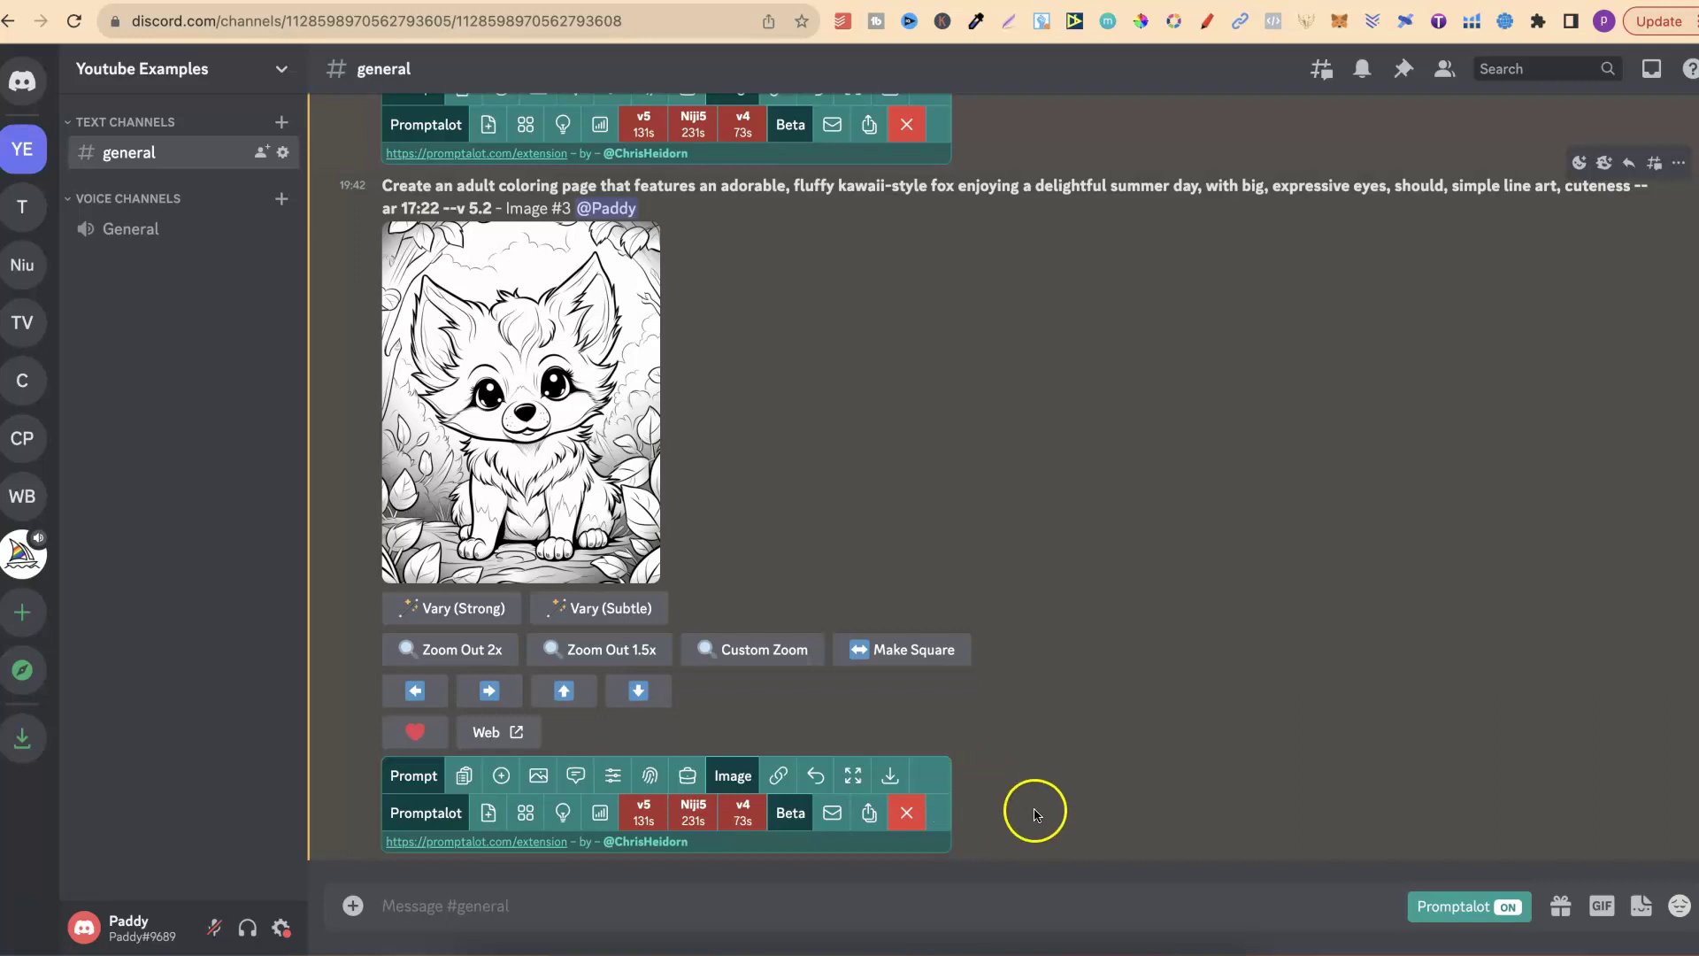
Download Midjourney's kawaii fox Image #3 as a PNG from the Discord channel
click(890, 776)
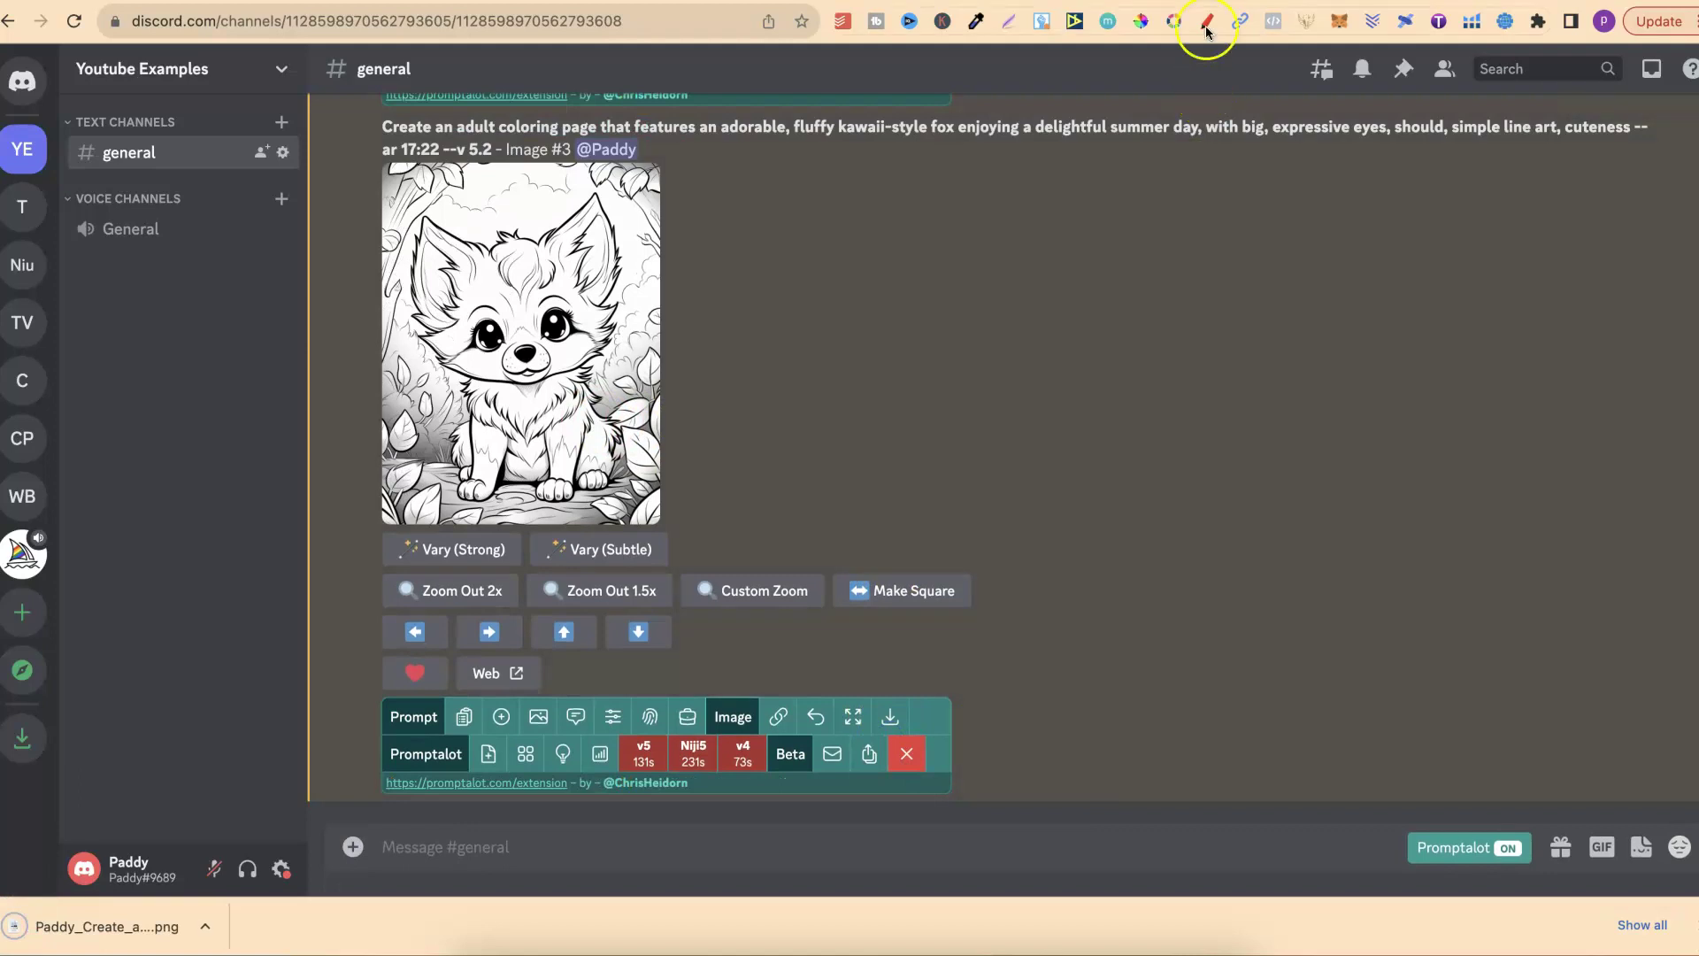
Upload the downloaded fox PNG to Vectorizer.AI so it is traced into vectors
click(1215, 11)
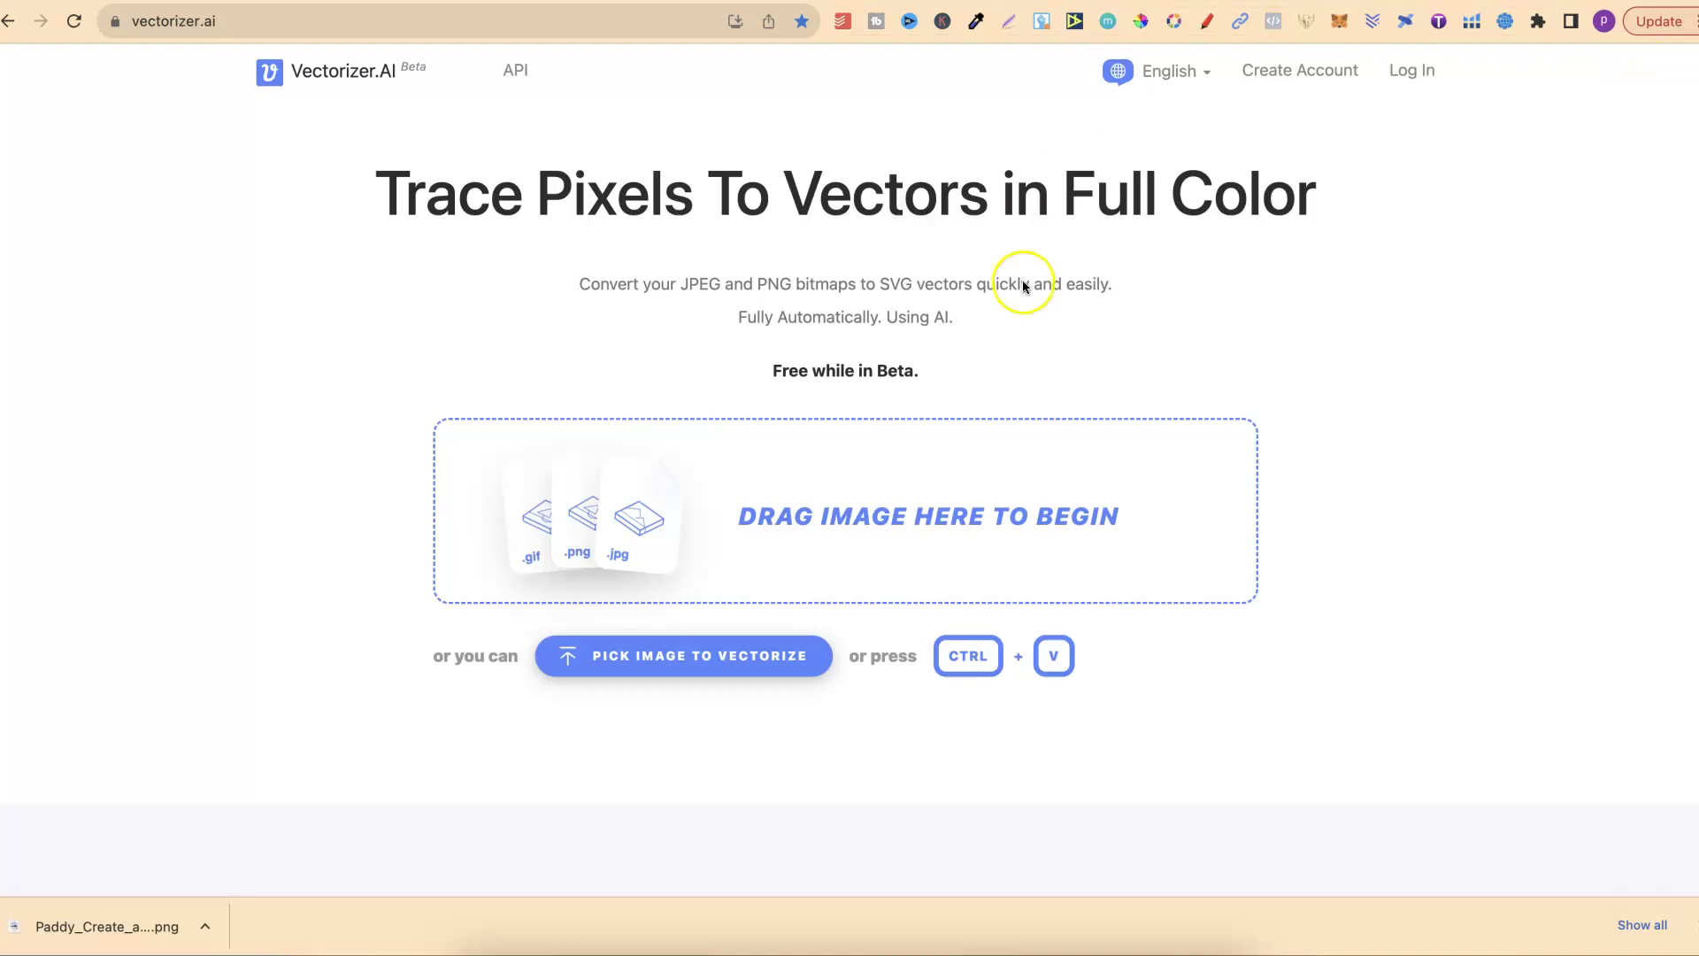
drag(125, 923, 729, 525)
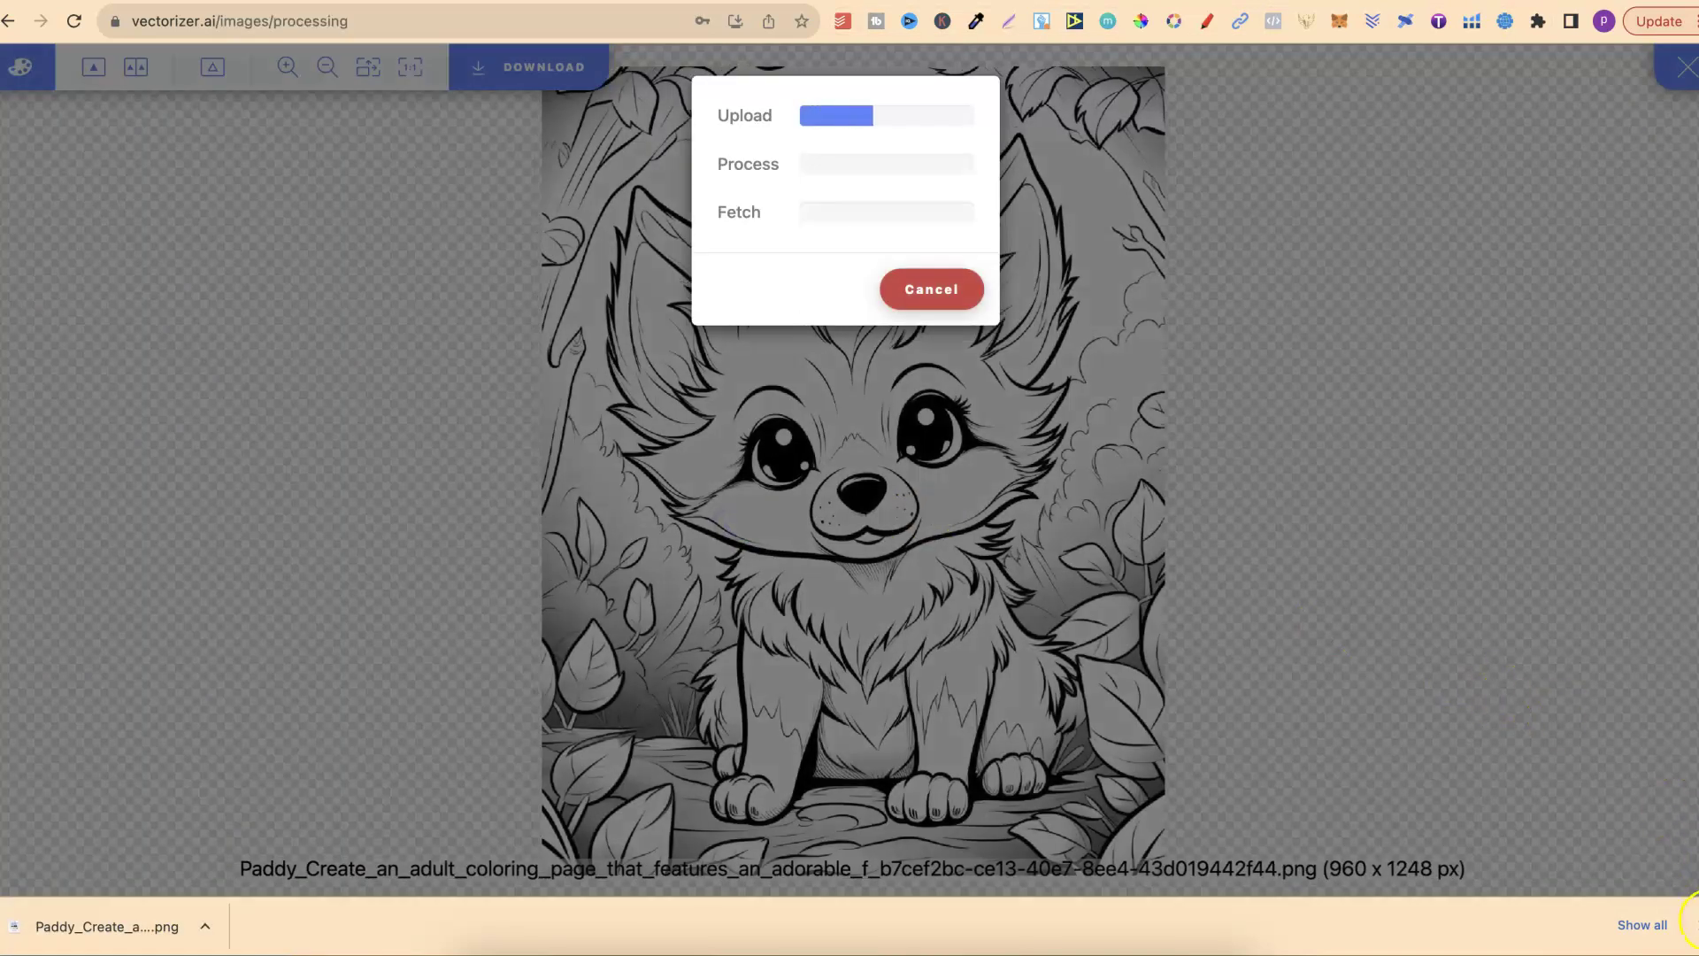
click(1686, 926)
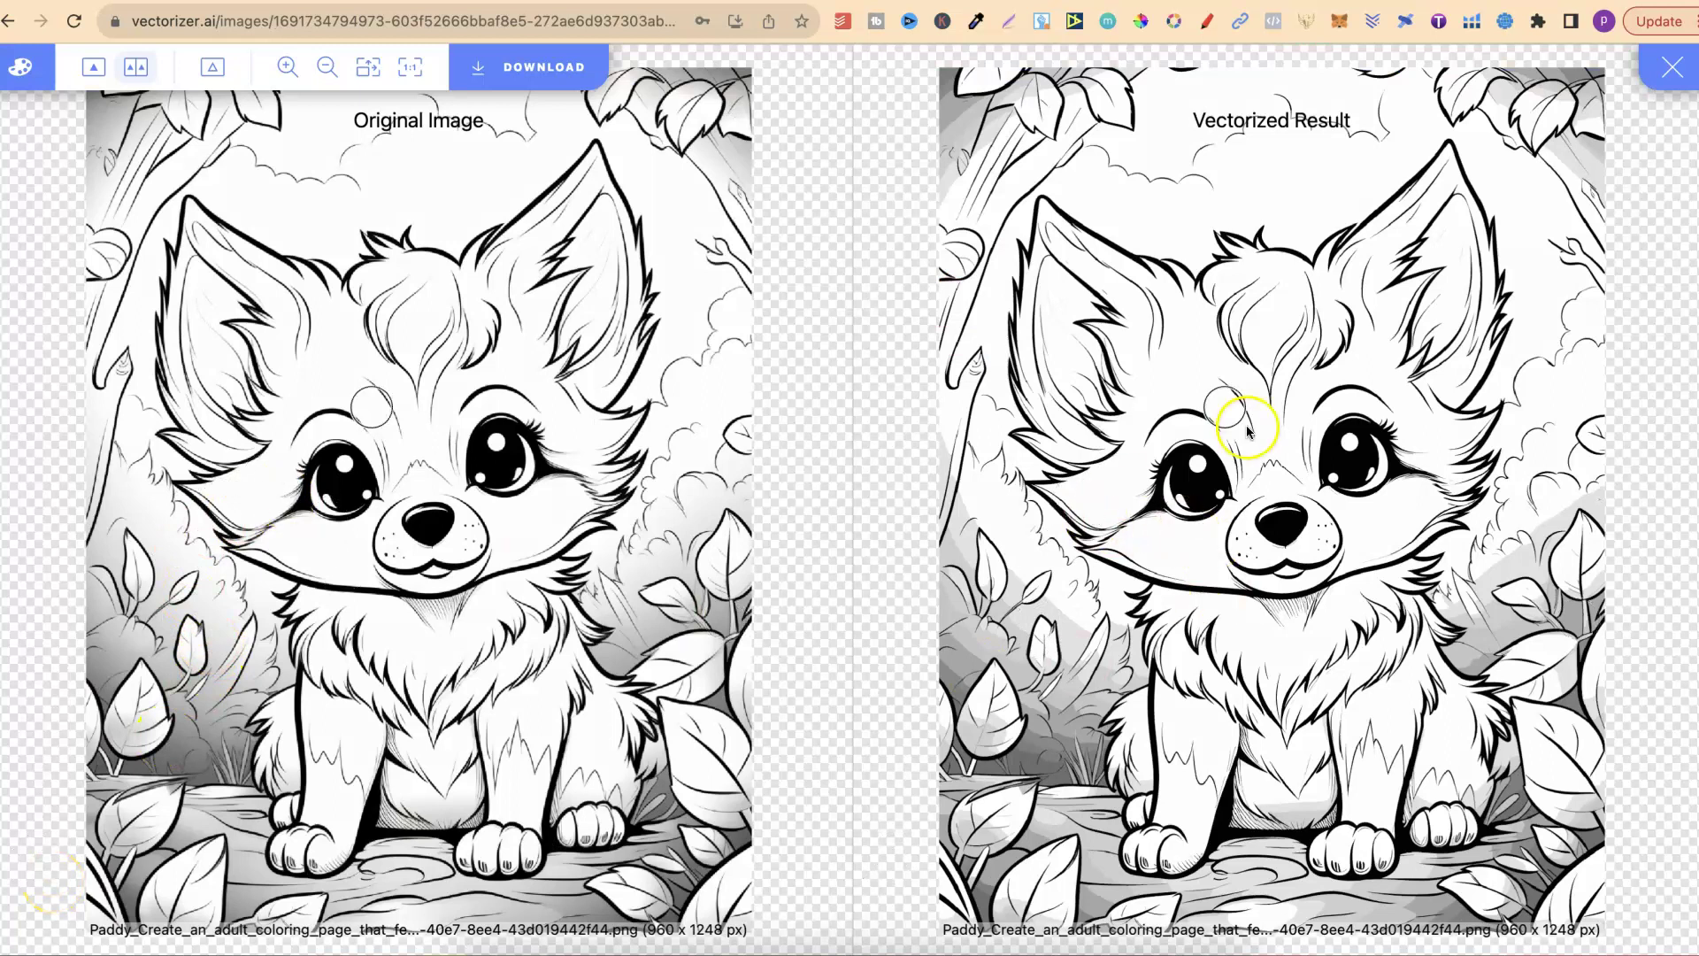
Download the vectorized fox as SVG with Group By Color on and Fill Gaps off
click(569, 70)
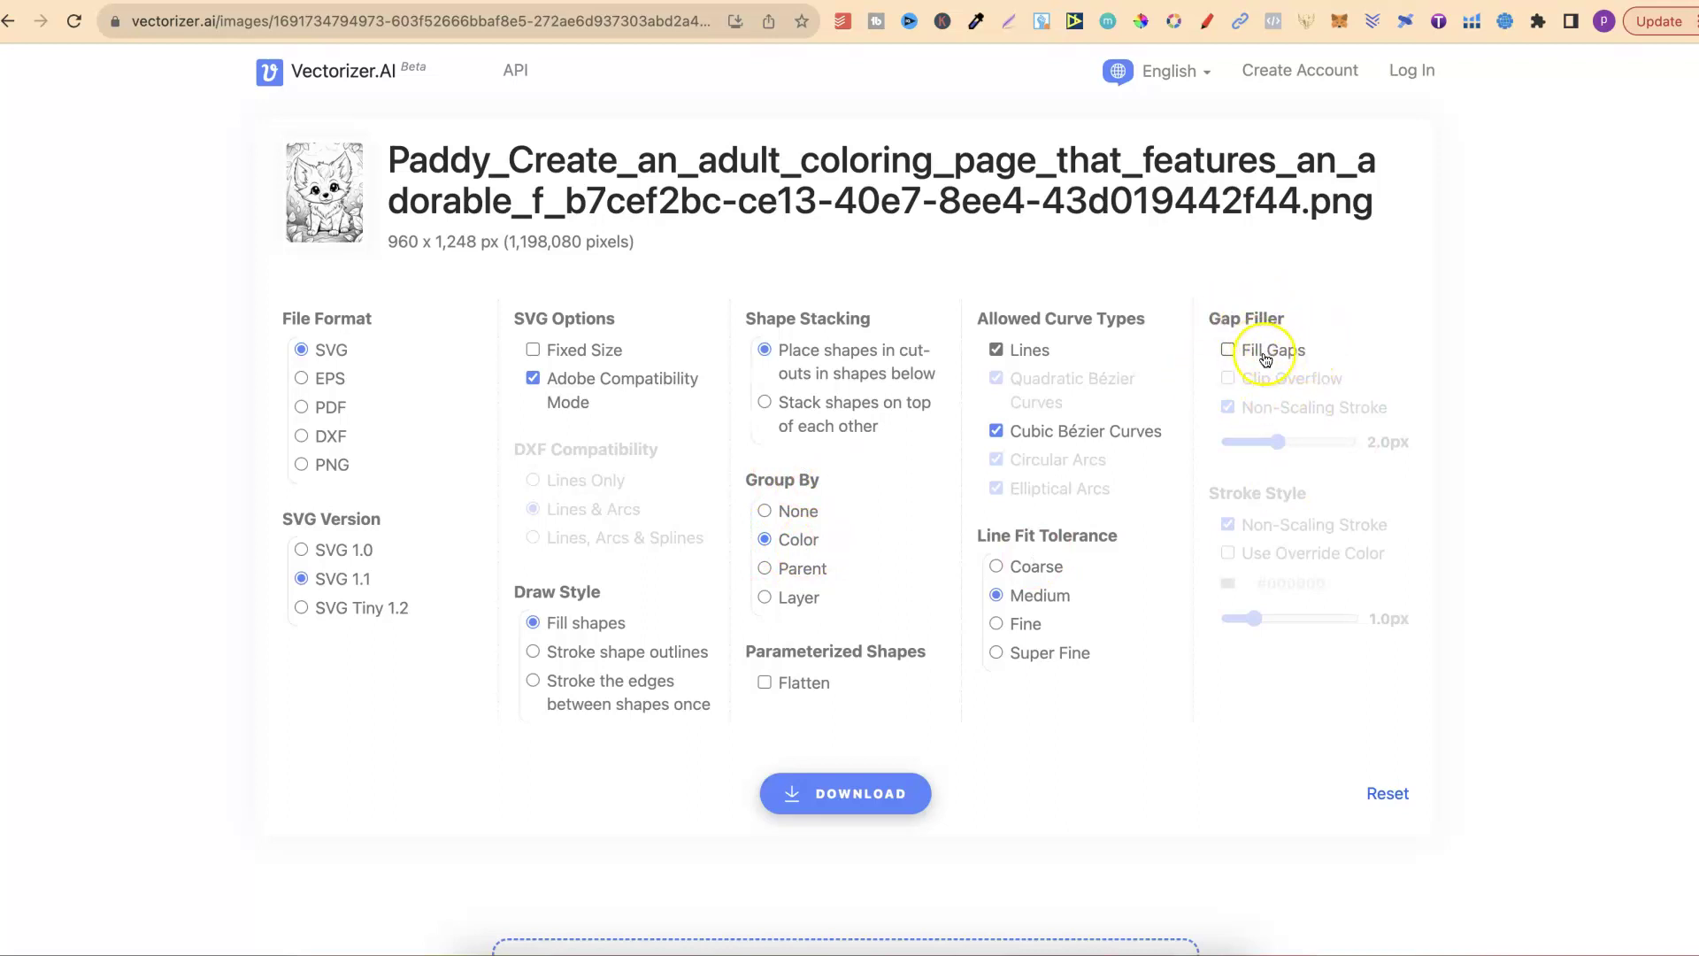
click(1228, 350)
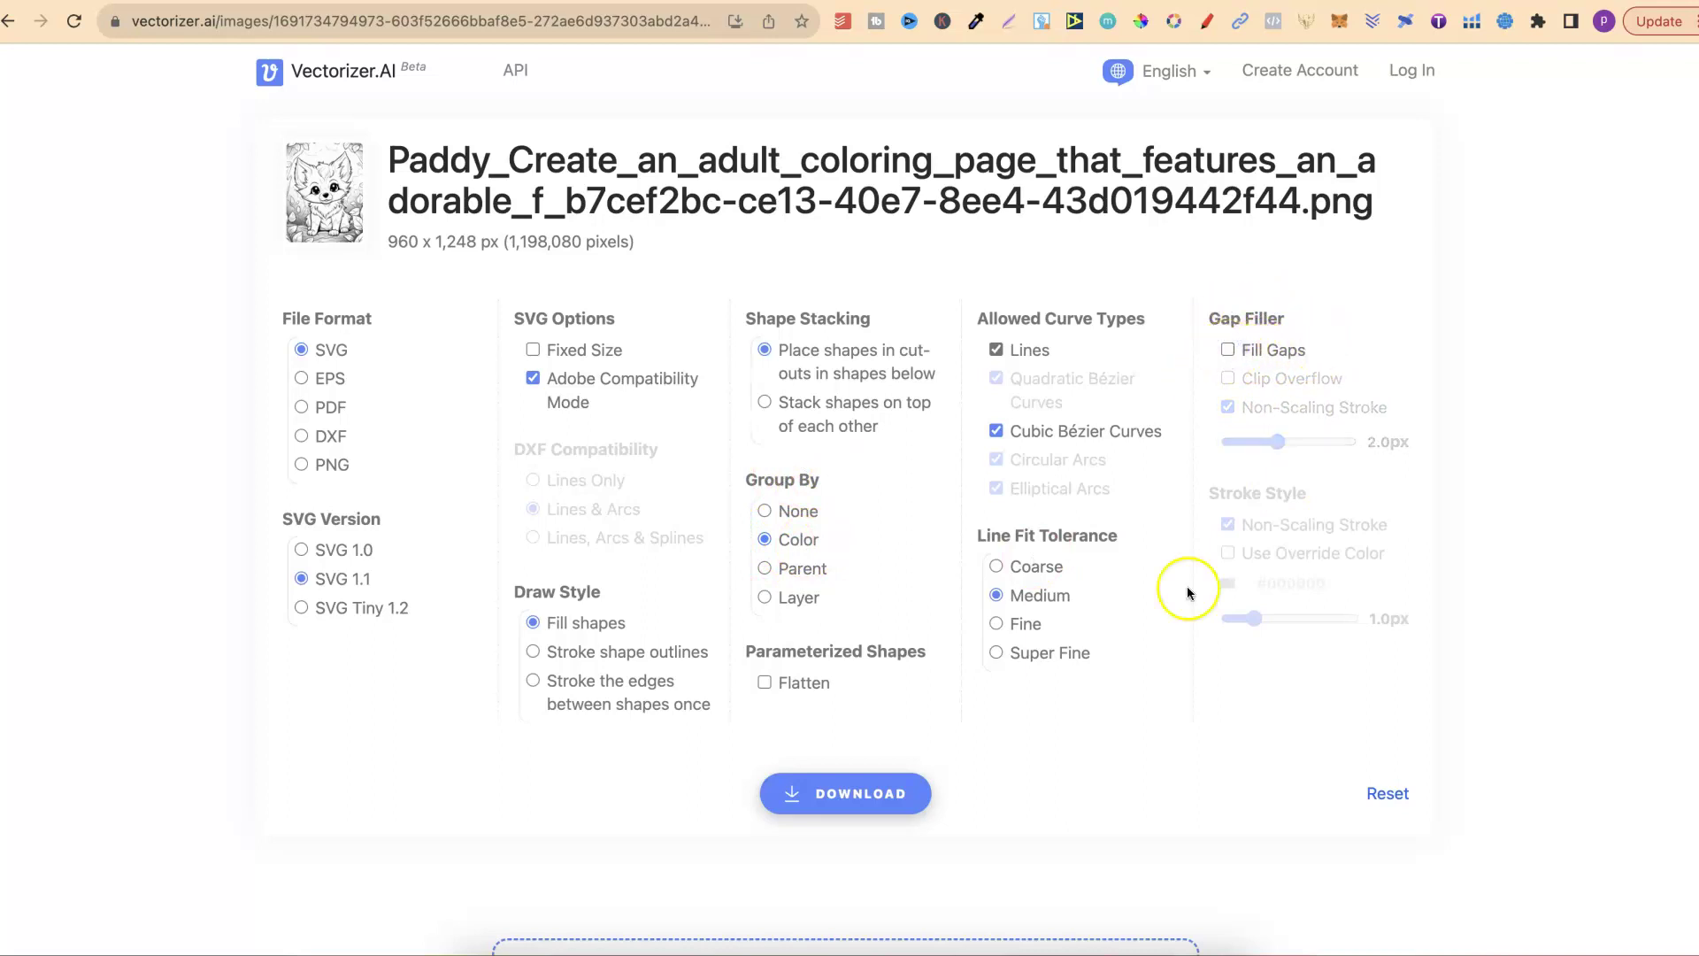
click(823, 813)
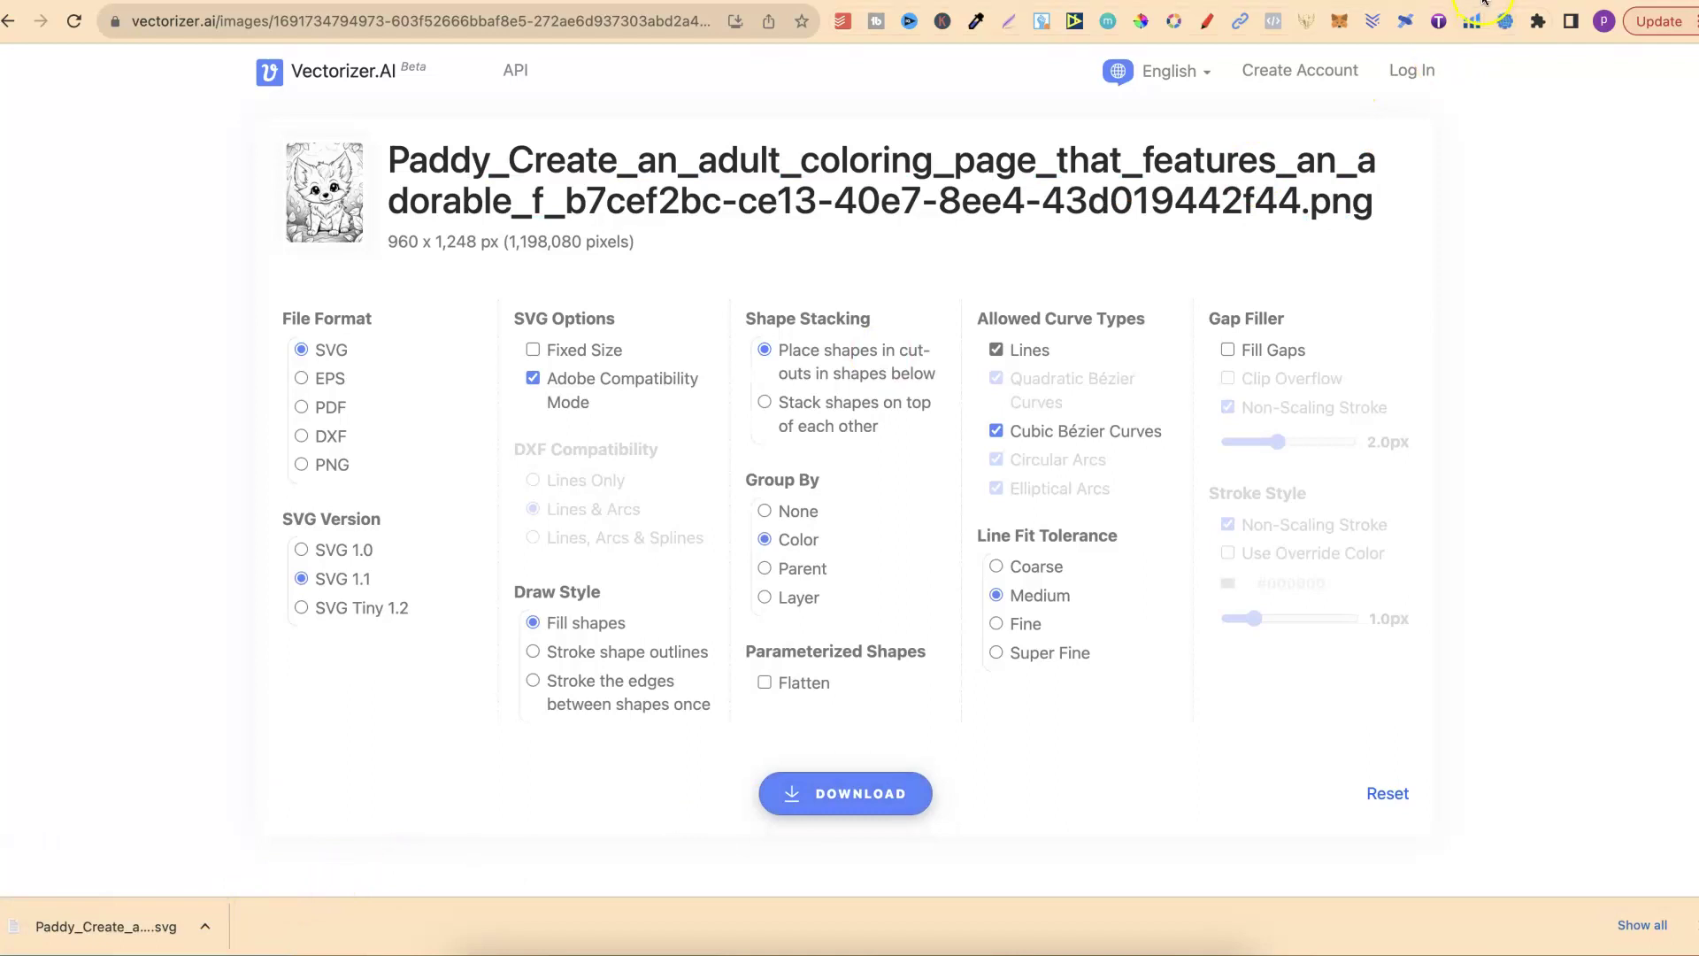
Open the downloaded fox SVG as a new document in Photopea
key(ctrl+Tab)
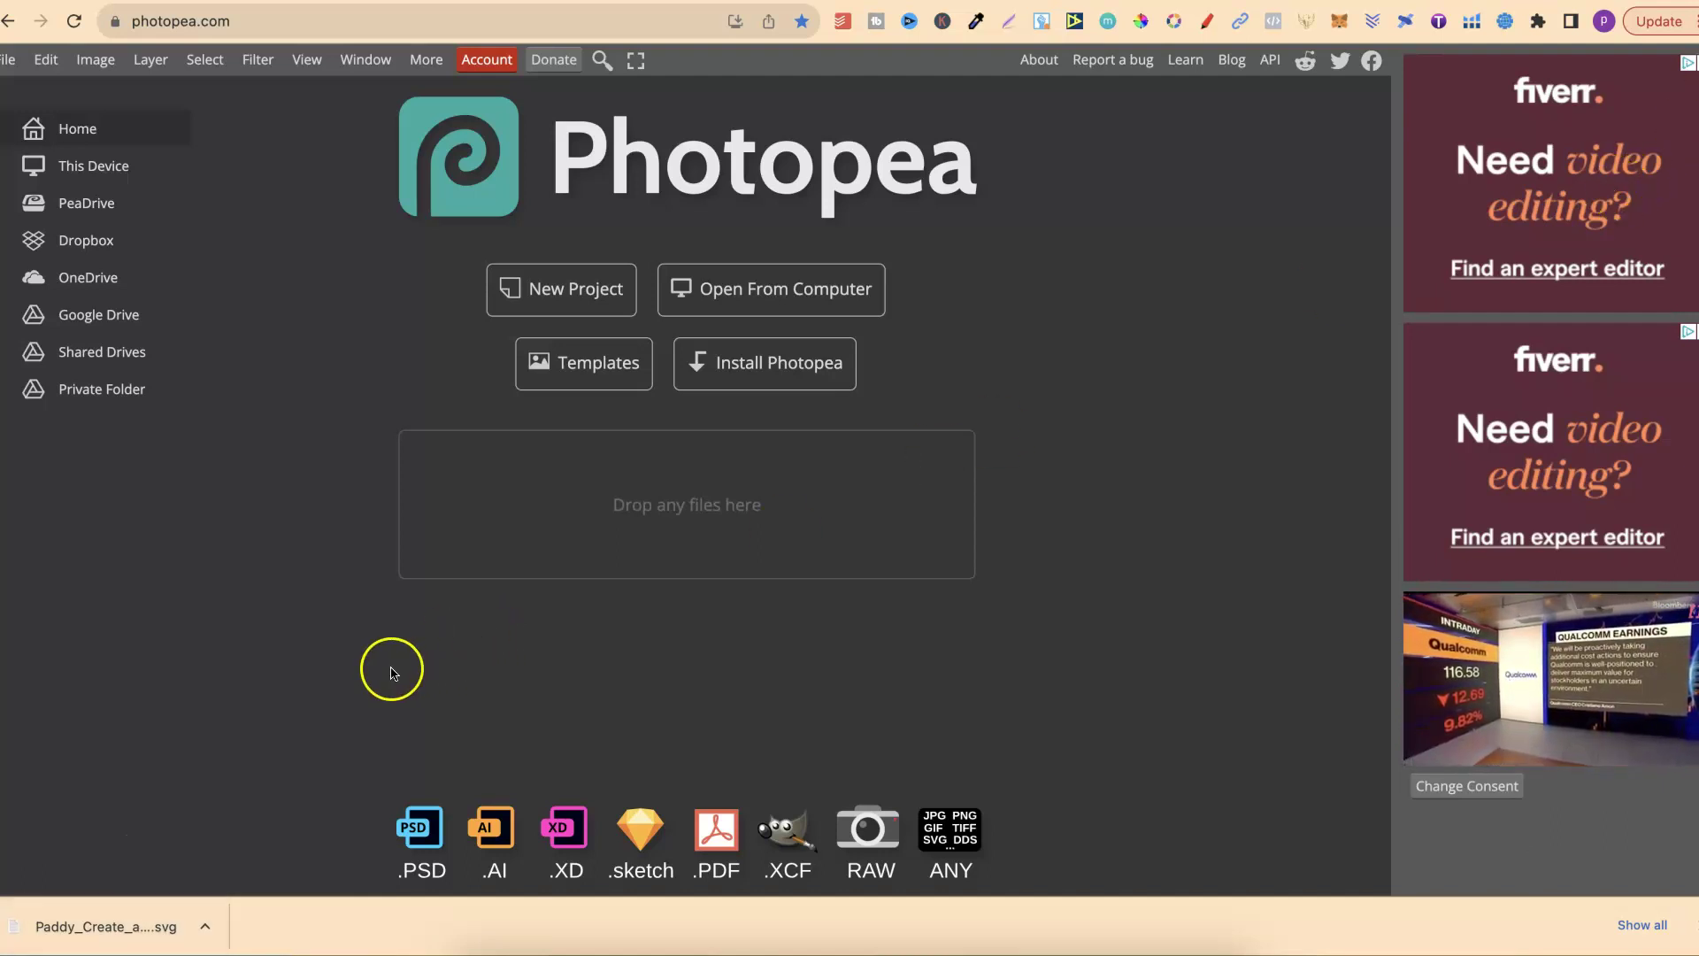
click(129, 932)
mouse_move(128, 932)
mouse_down()
mouse_move(424, 596)
mouse_move(646, 509)
mouse_up()
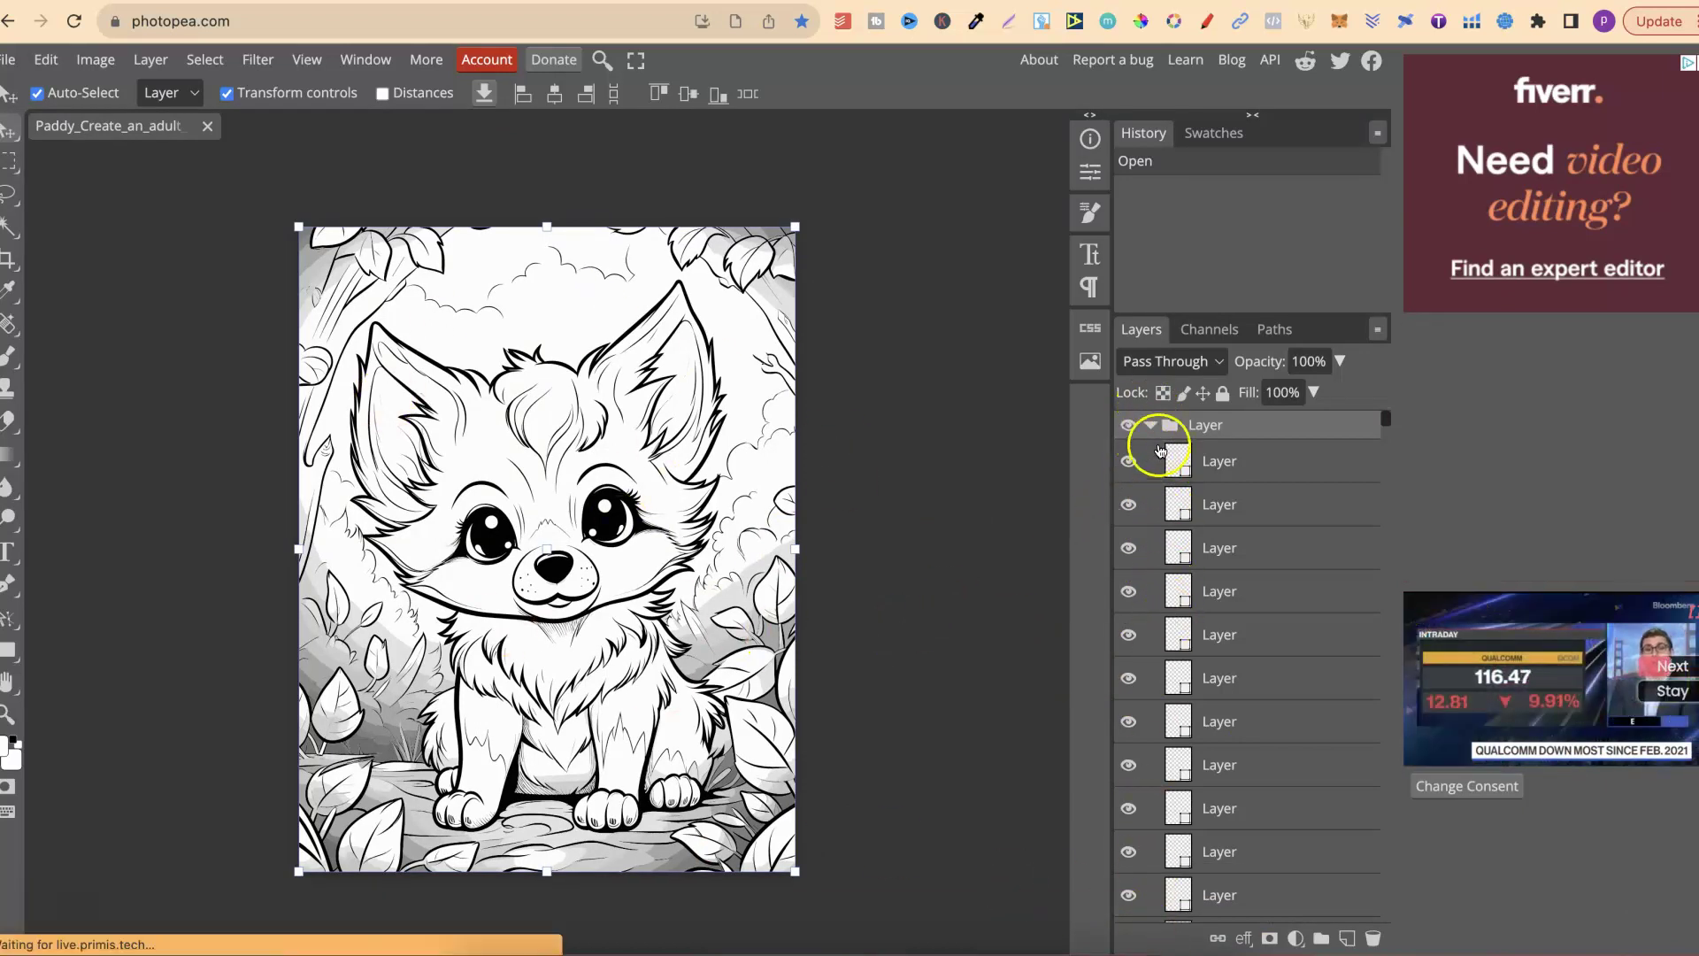
Collapse all nine fox layer groups in the Layers panel
click(1149, 425)
click(1149, 454)
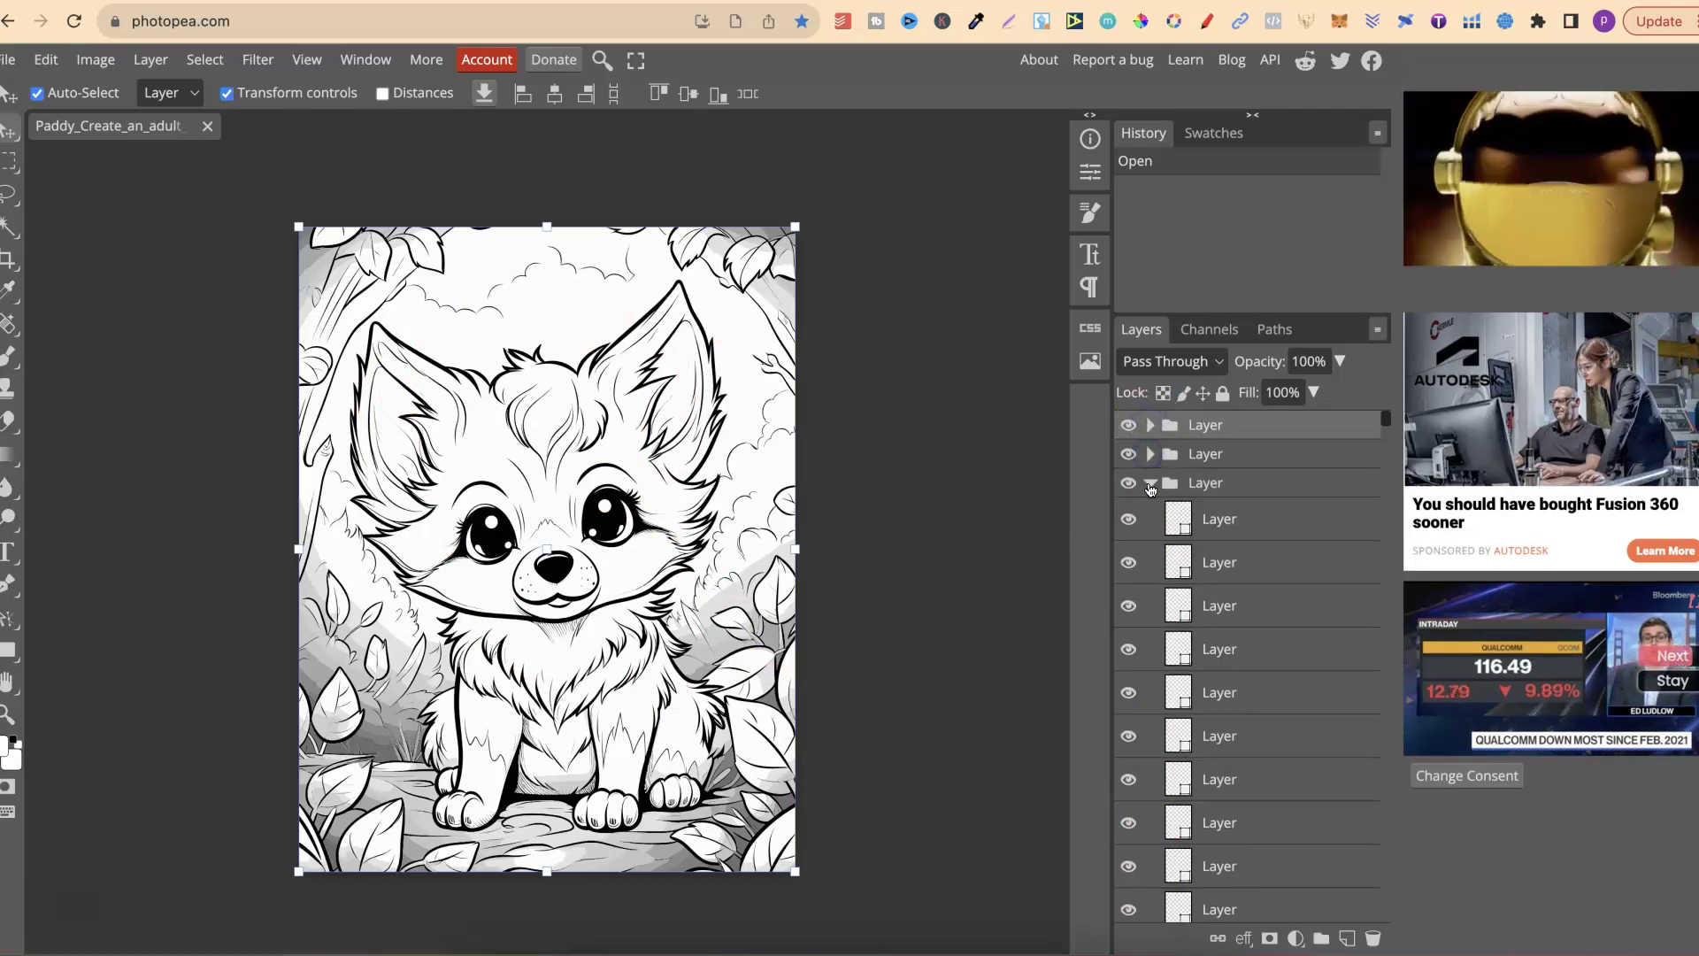
click(1148, 483)
click(1149, 513)
click(1149, 541)
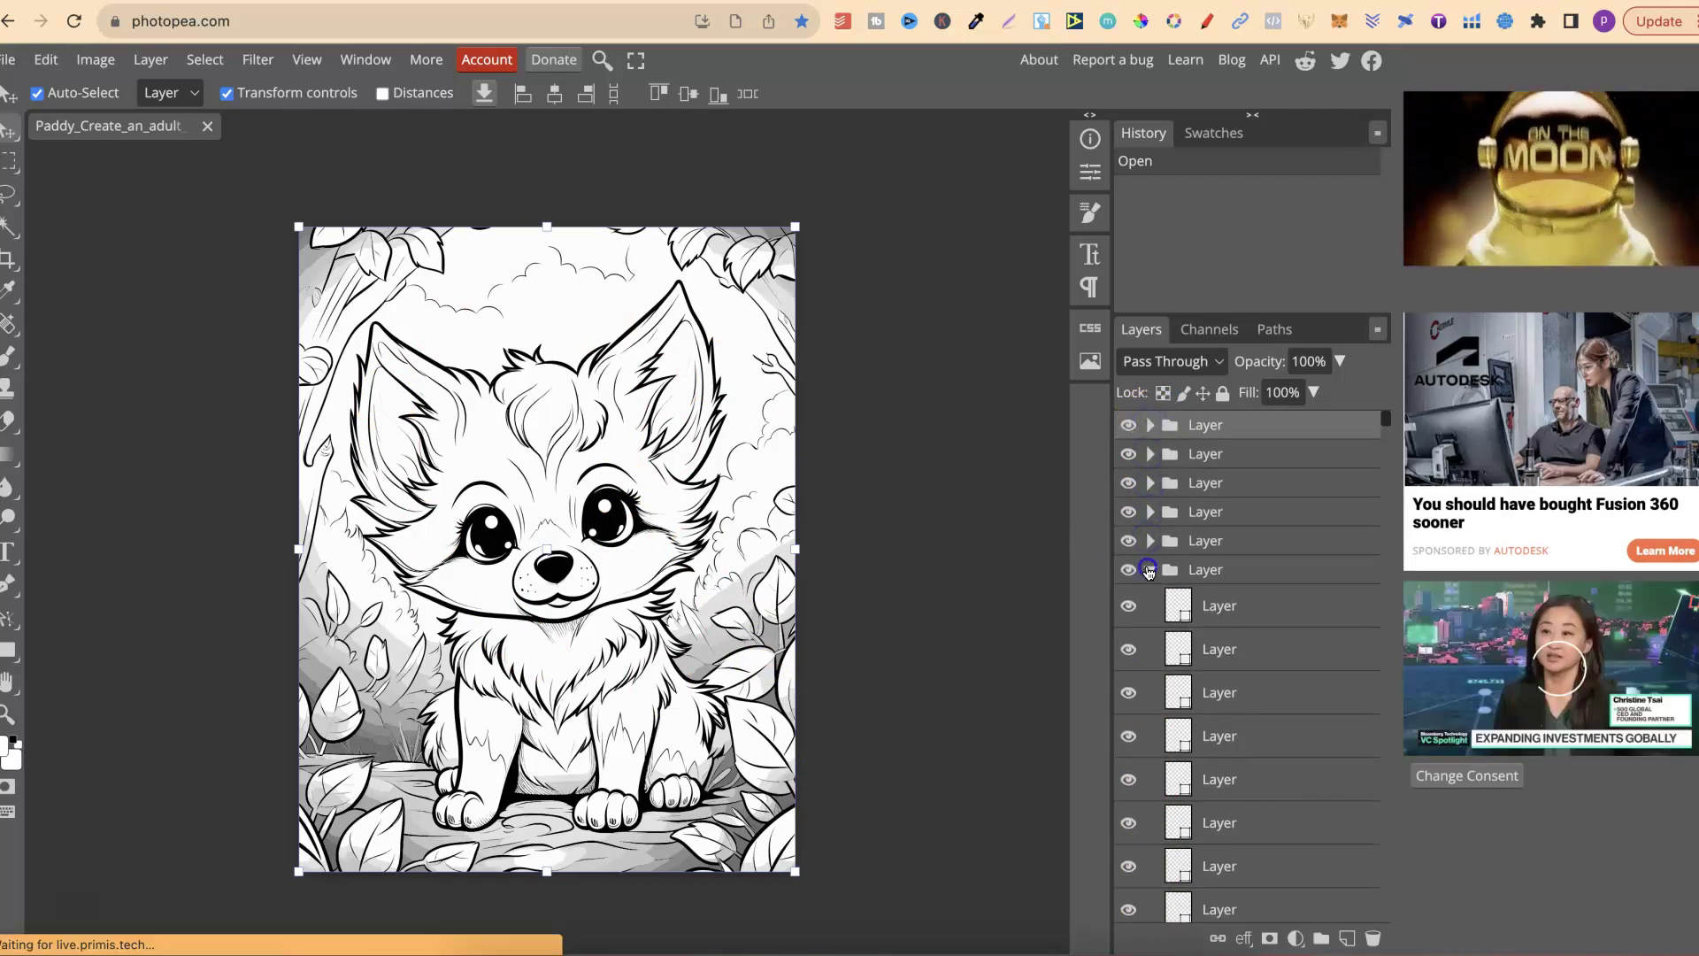
click(1149, 570)
click(1148, 599)
click(1149, 627)
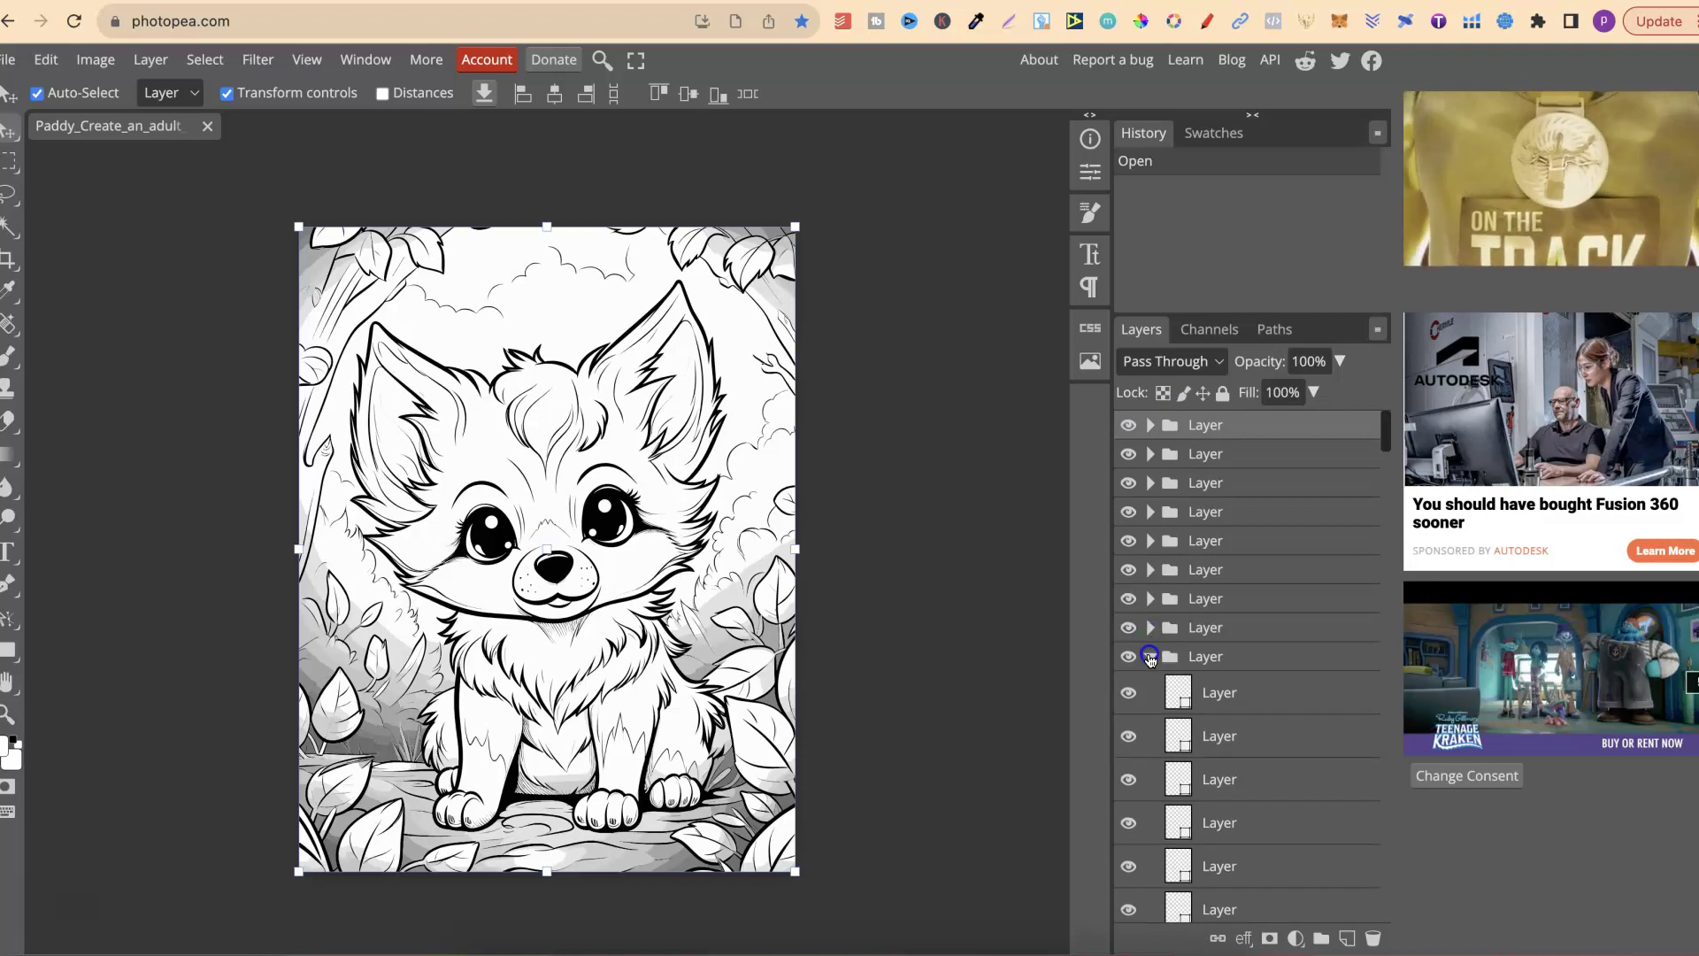
click(1149, 657)
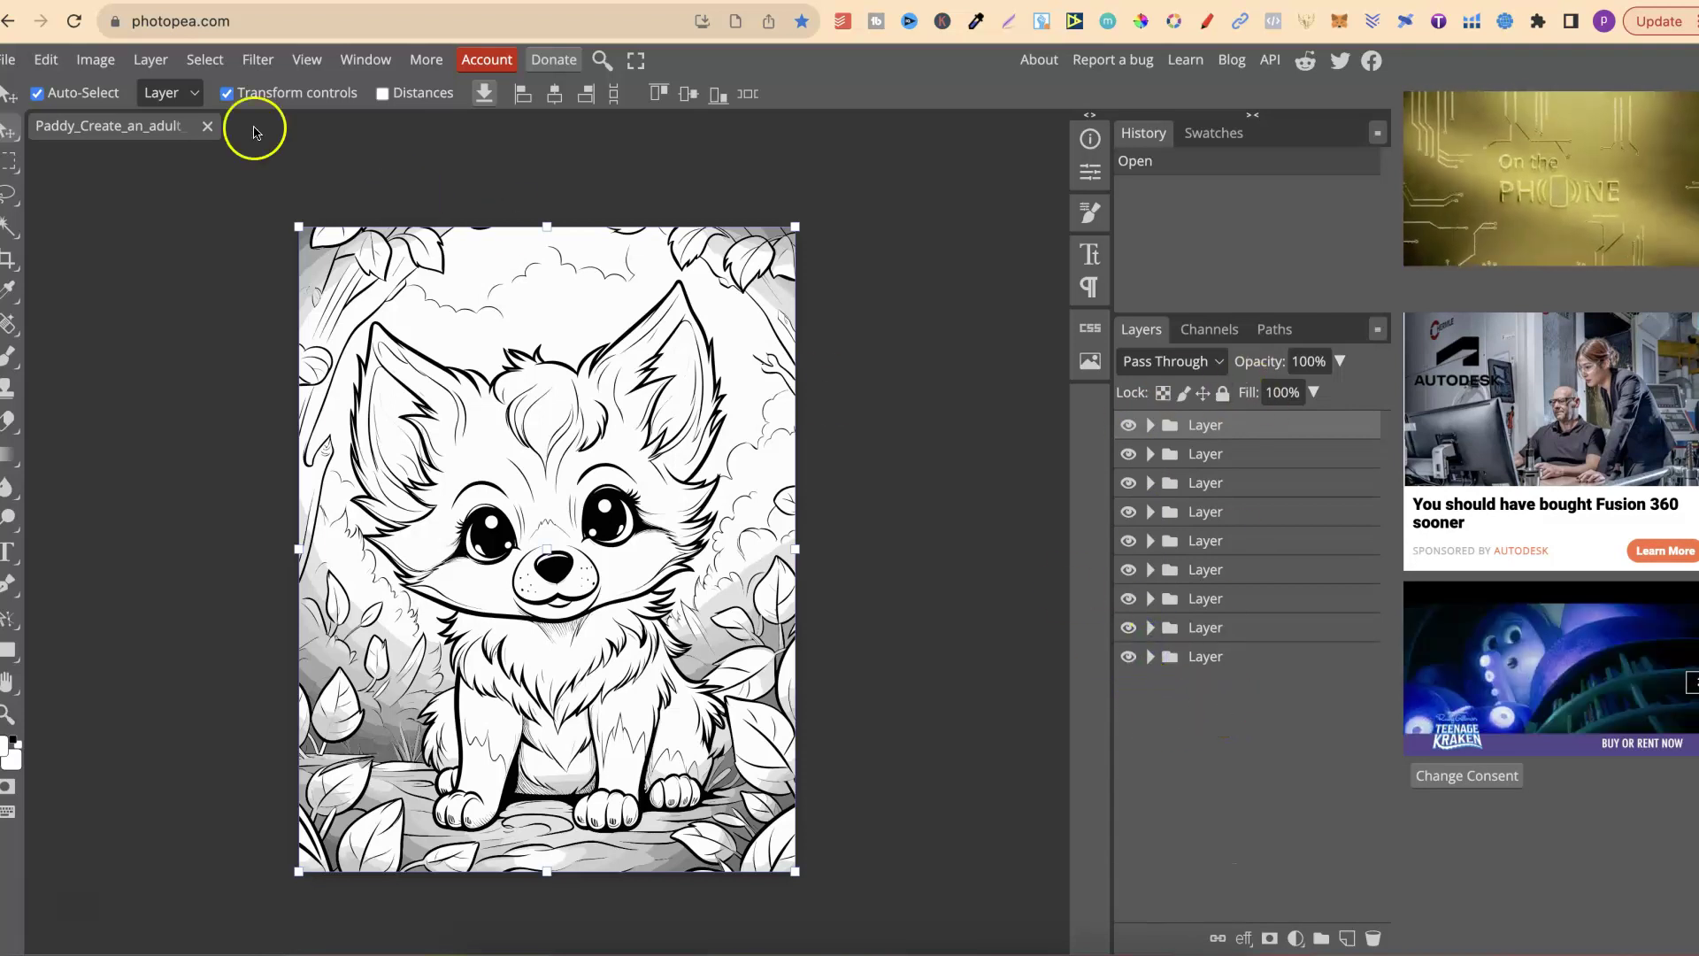
Add a new empty layer and move it to the bottom of the layer stack
click(152, 60)
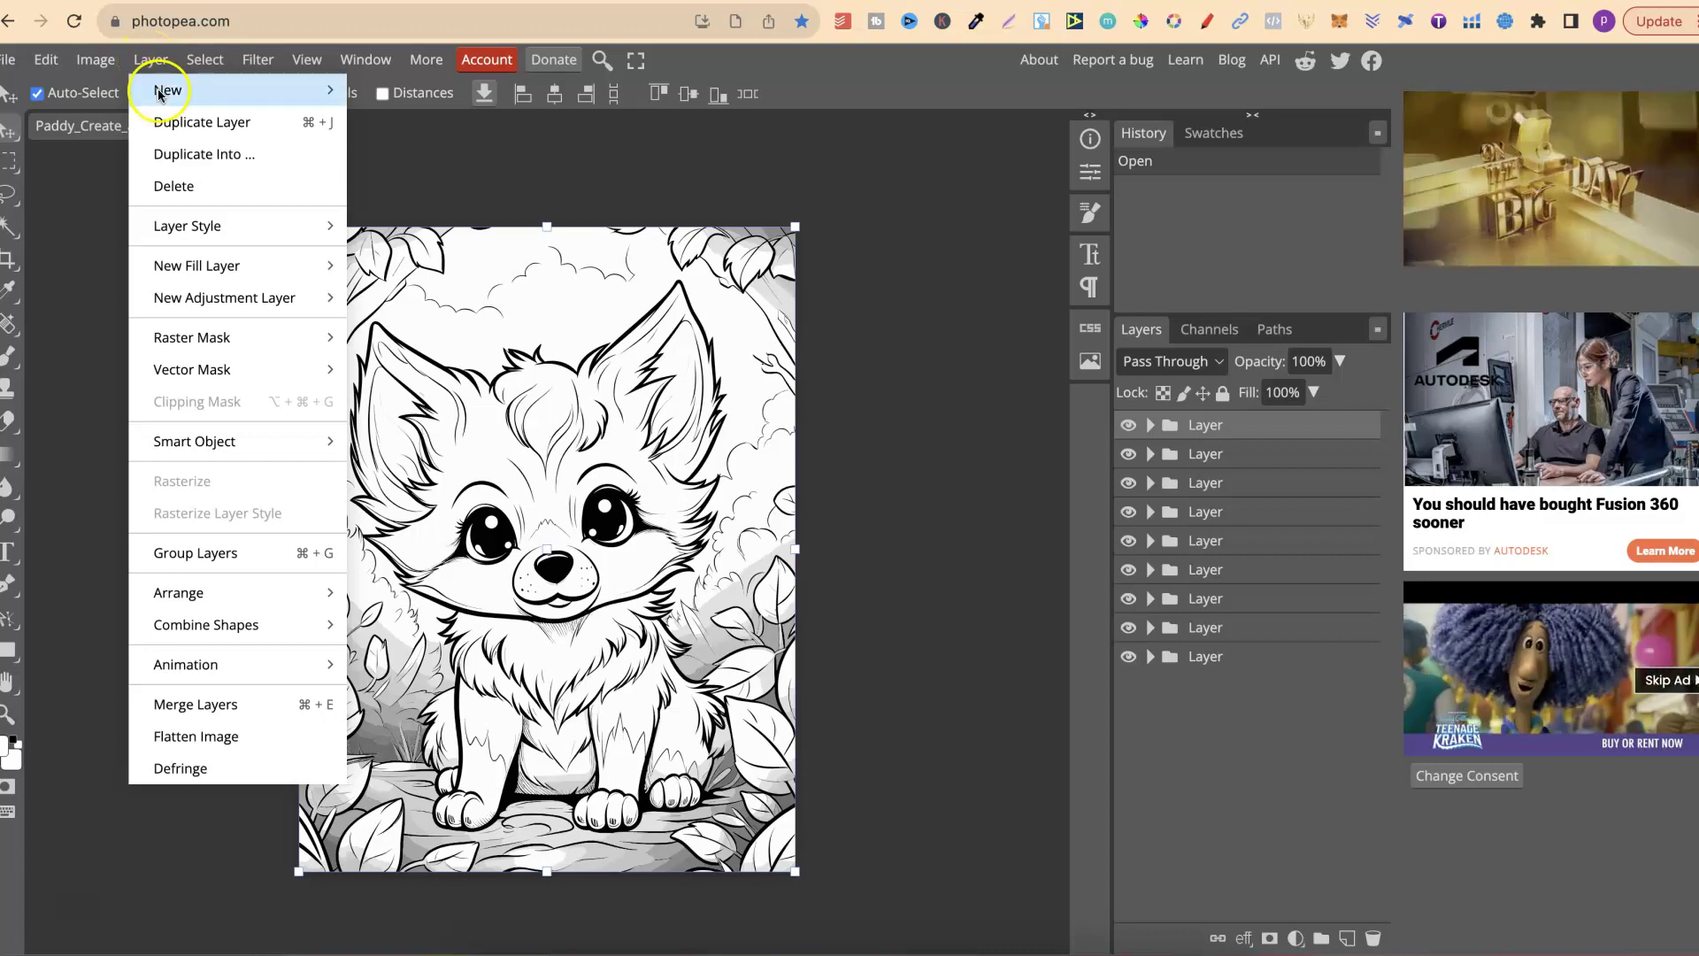
mouse_move(170, 89)
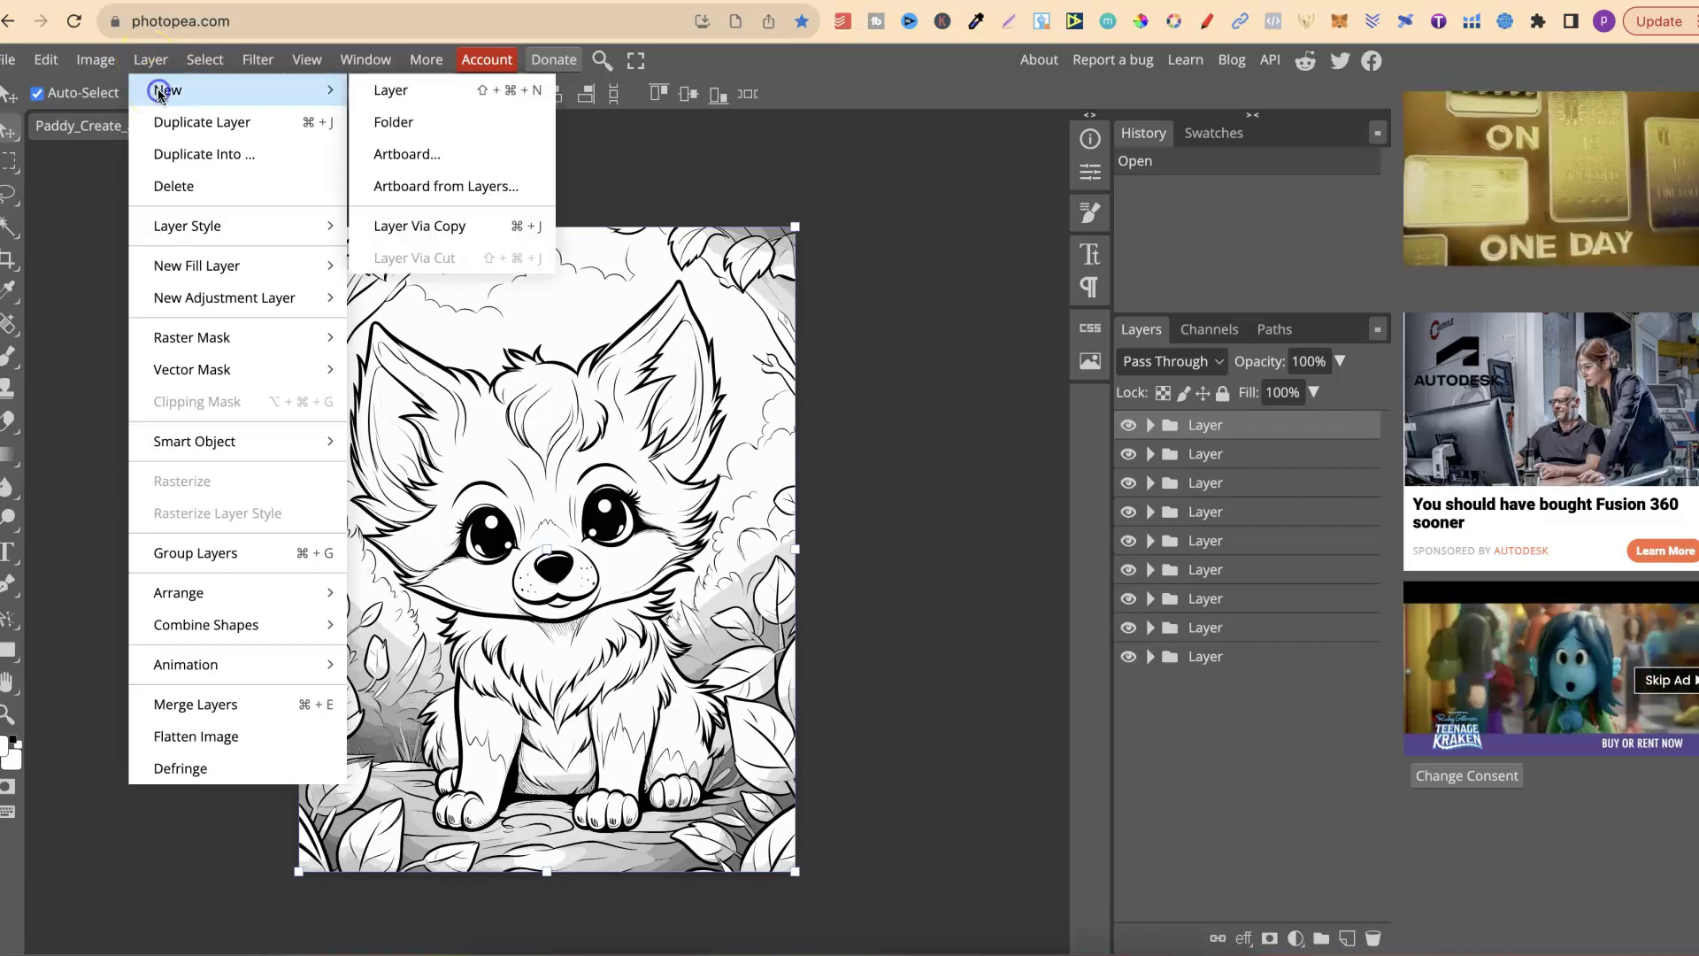
click(386, 96)
drag(1212, 447, 1214, 757)
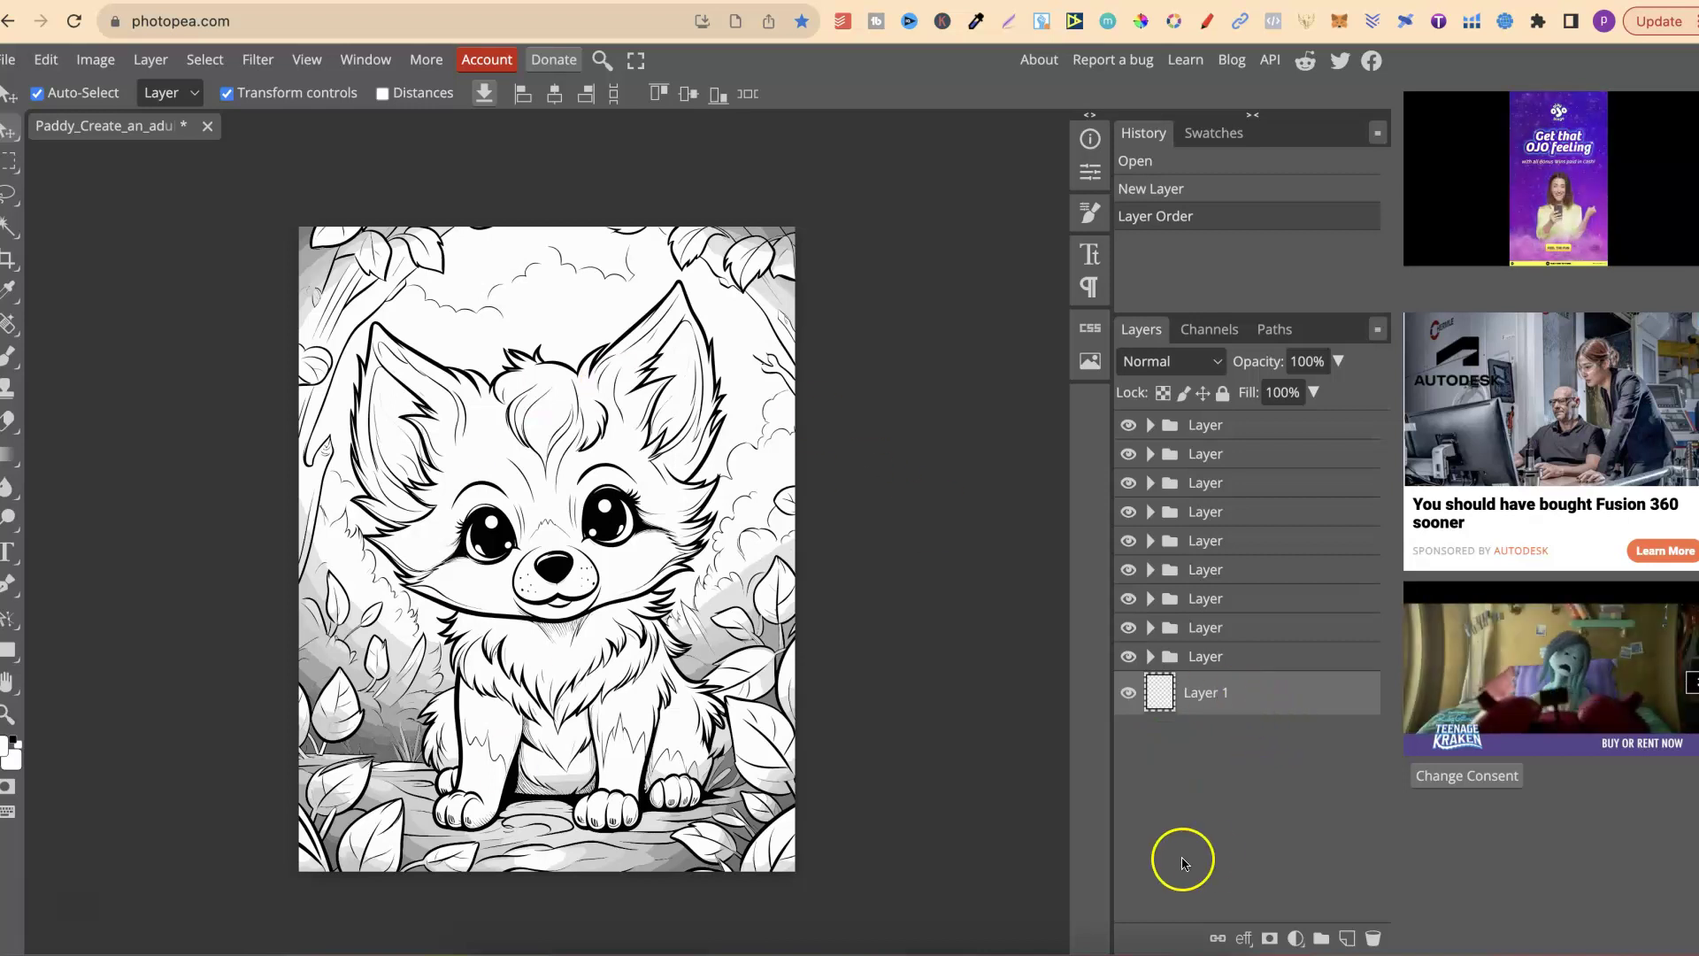
Add a solid white (#ffffff) color fill layer beneath the fox layer groups
click(1297, 938)
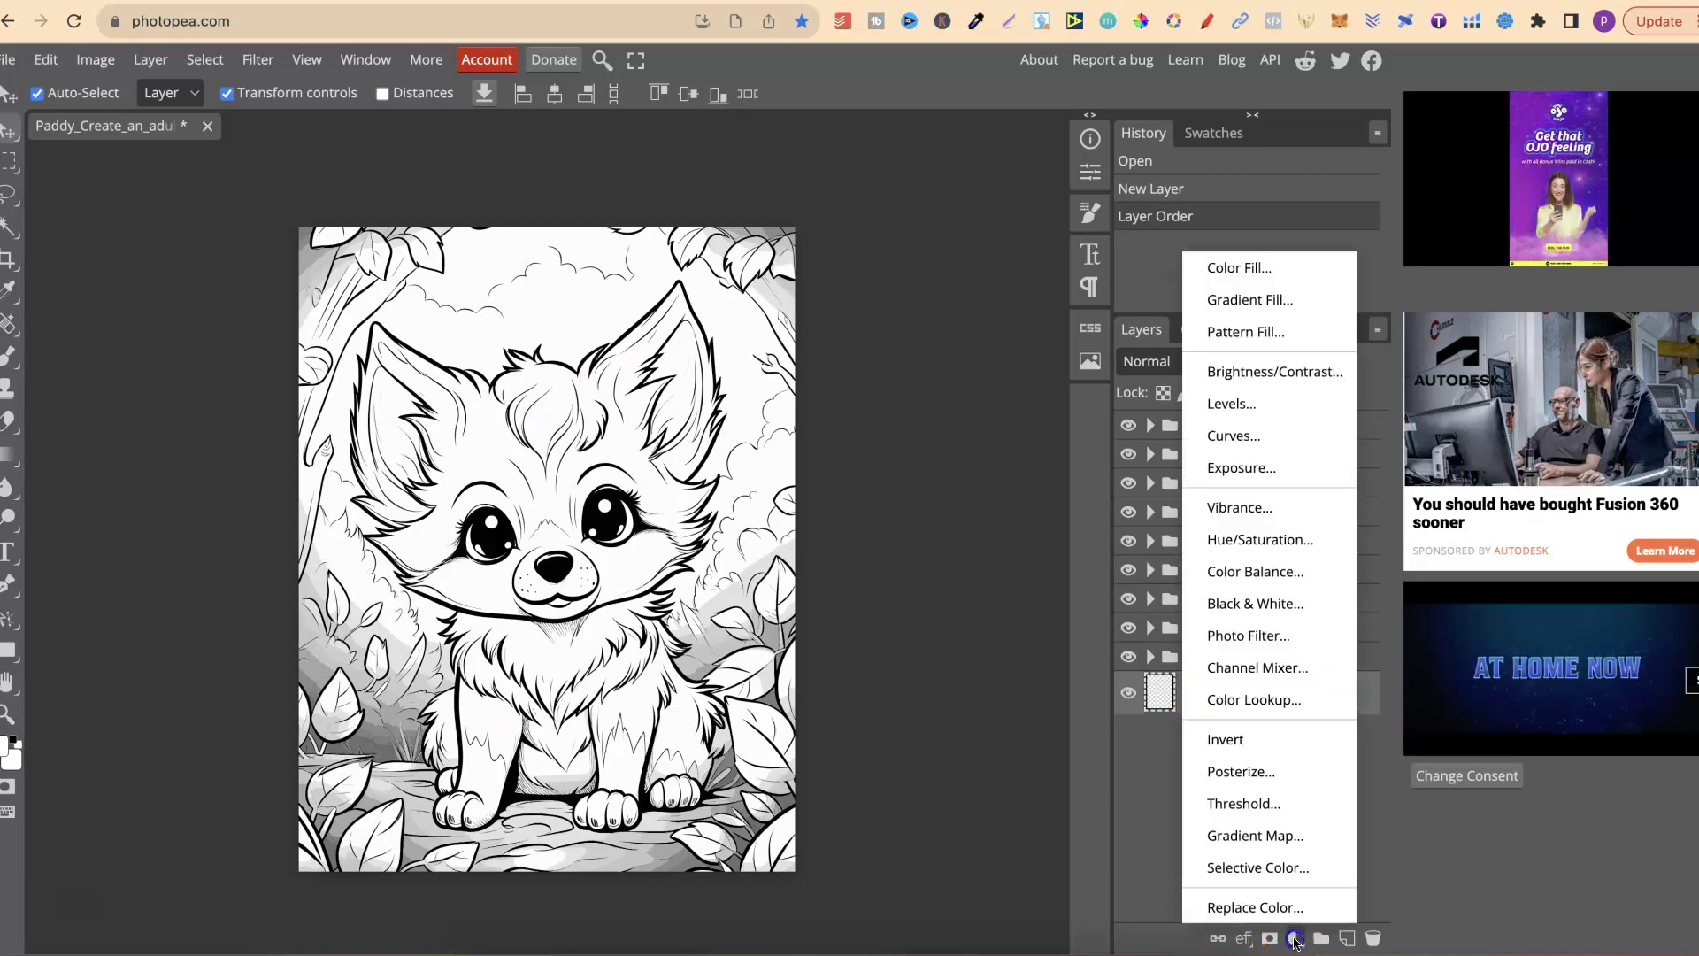
click(1249, 266)
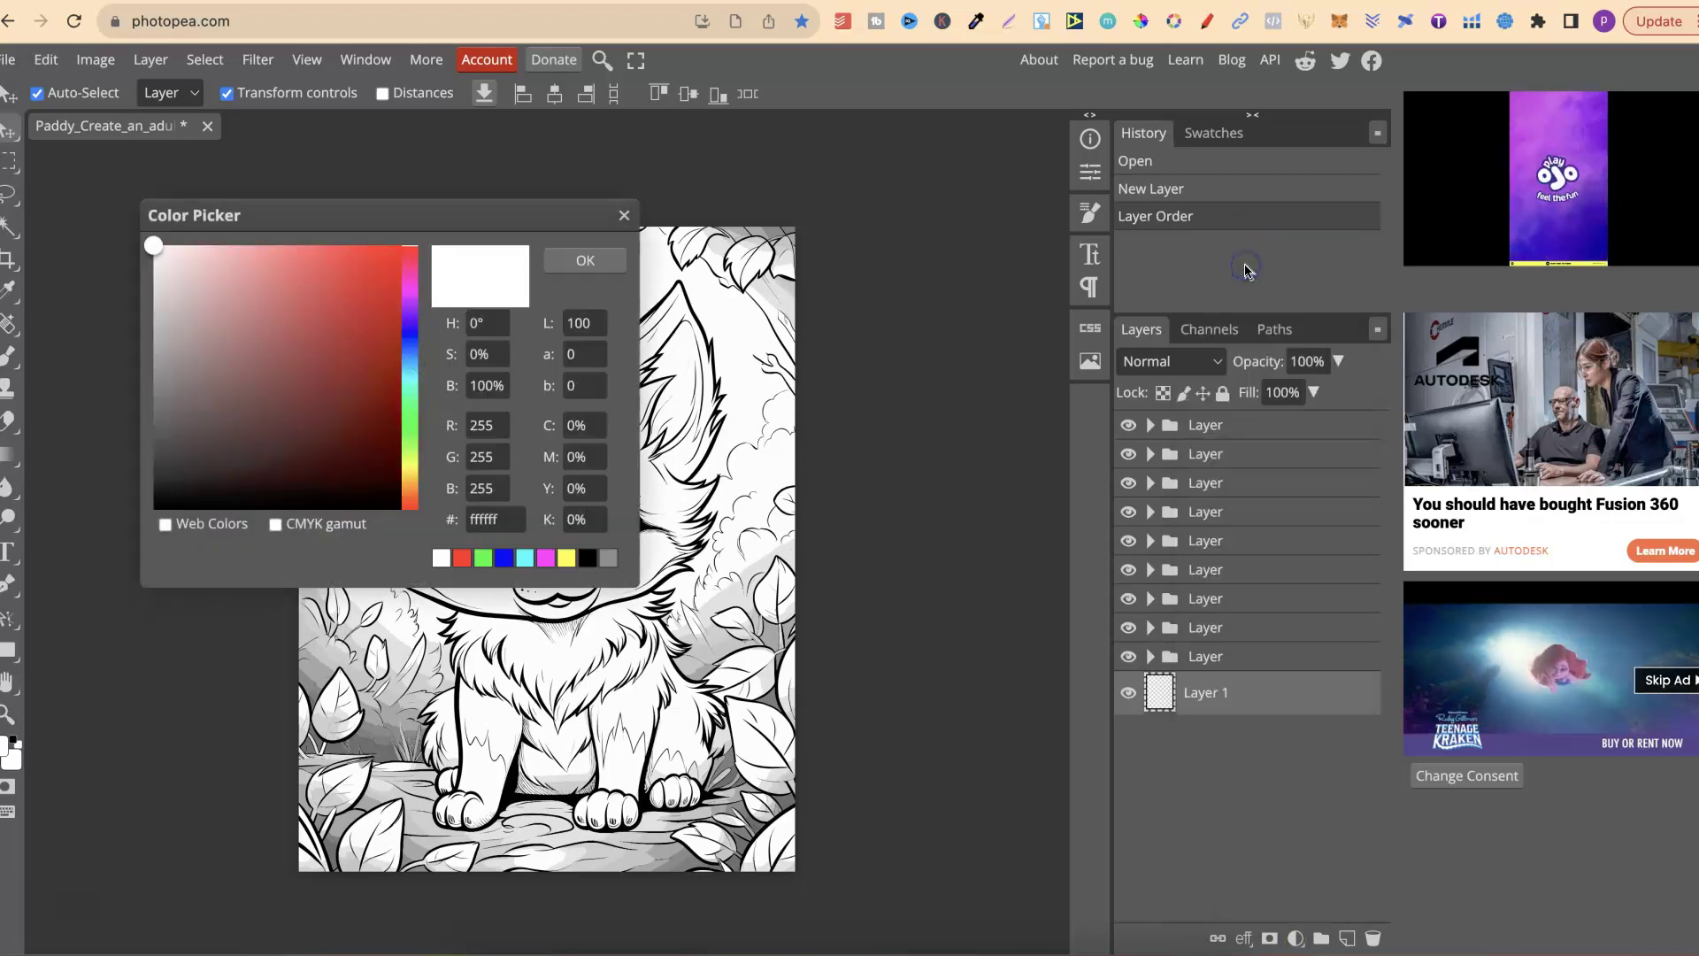
click(598, 265)
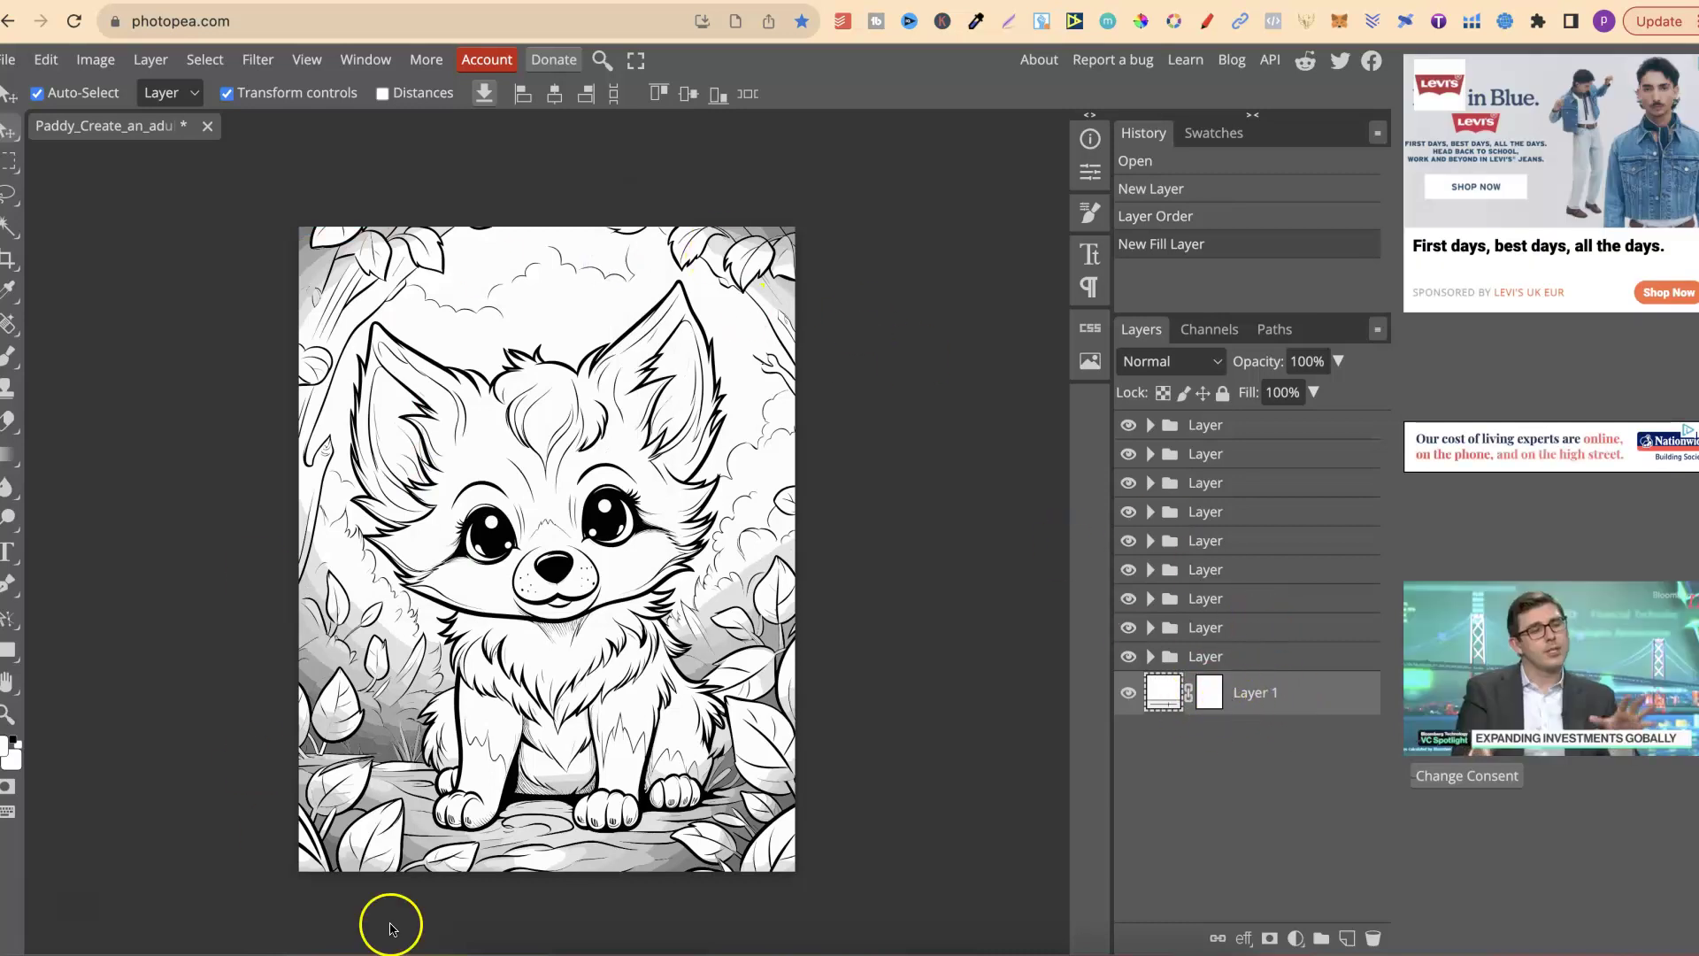
Hide the top seven layer groups, leaving only the two black line-art groups visible
click(1130, 428)
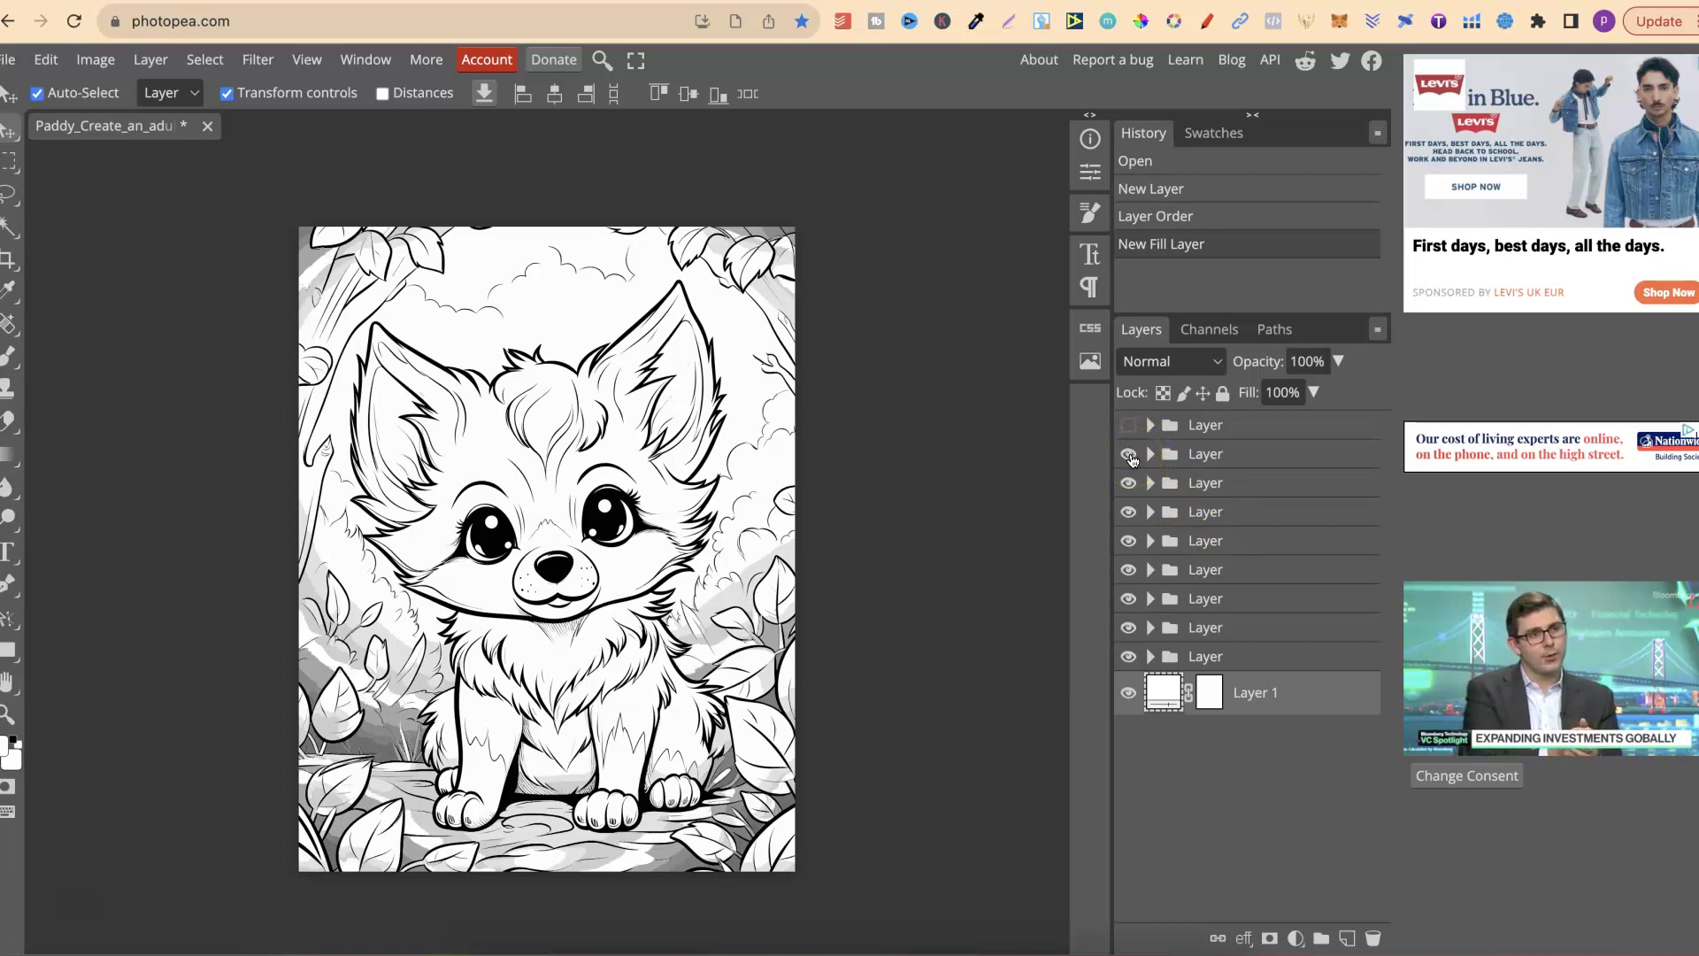
click(1130, 455)
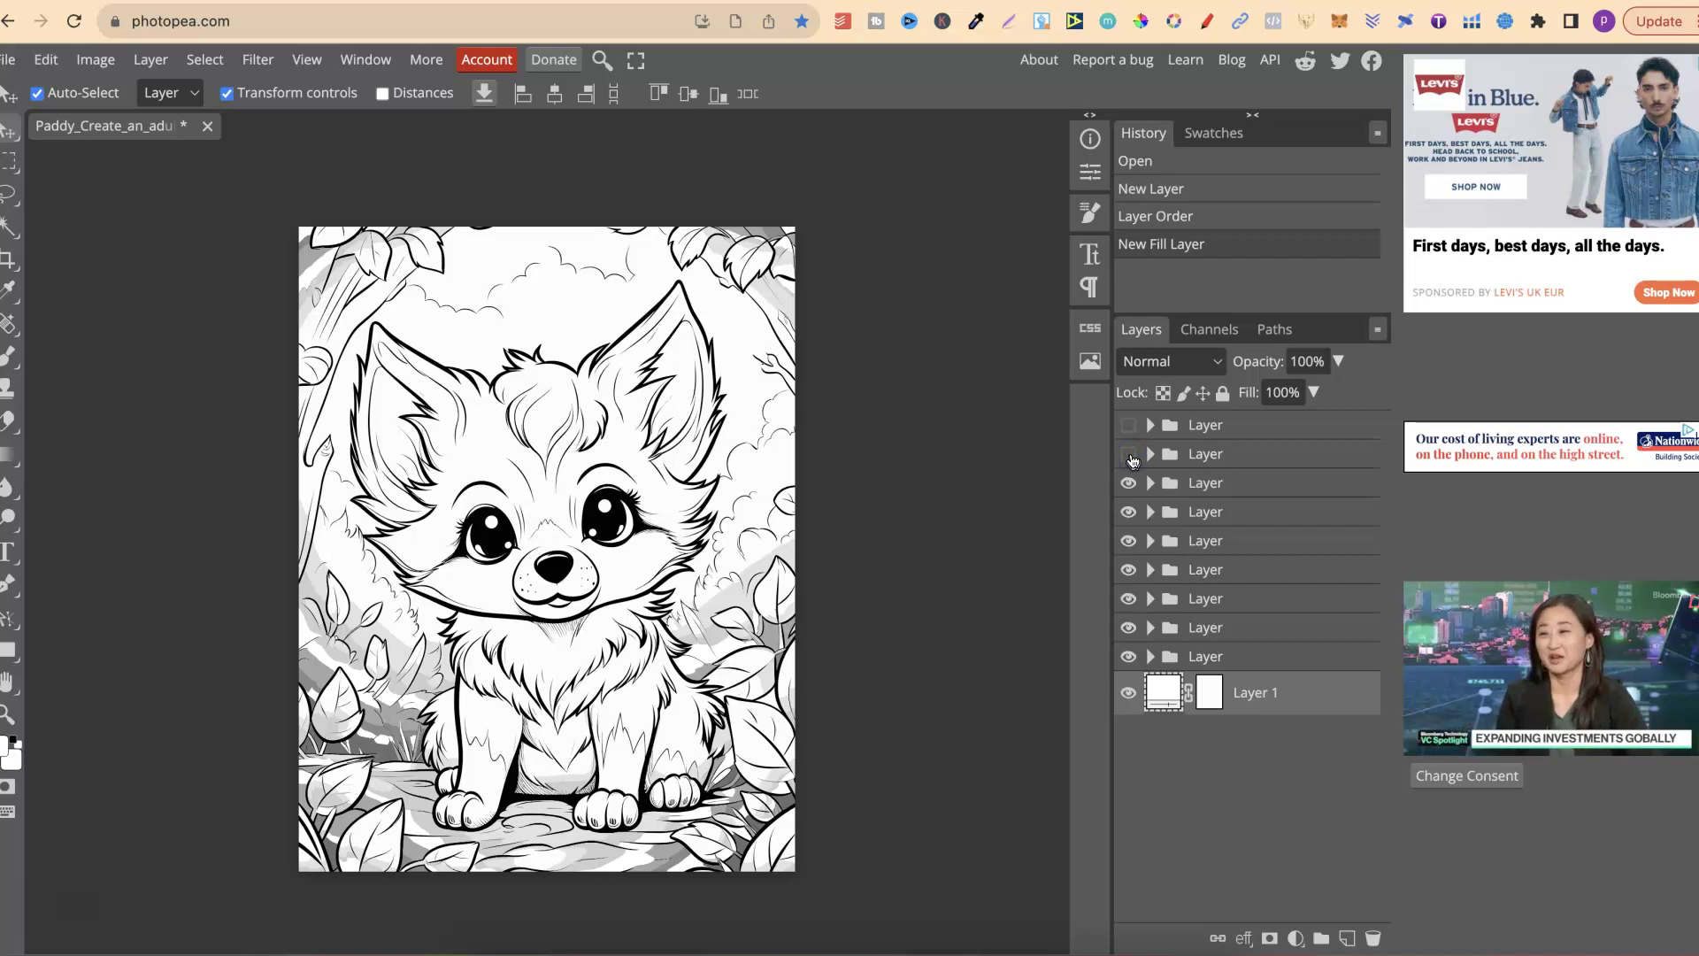
click(1128, 484)
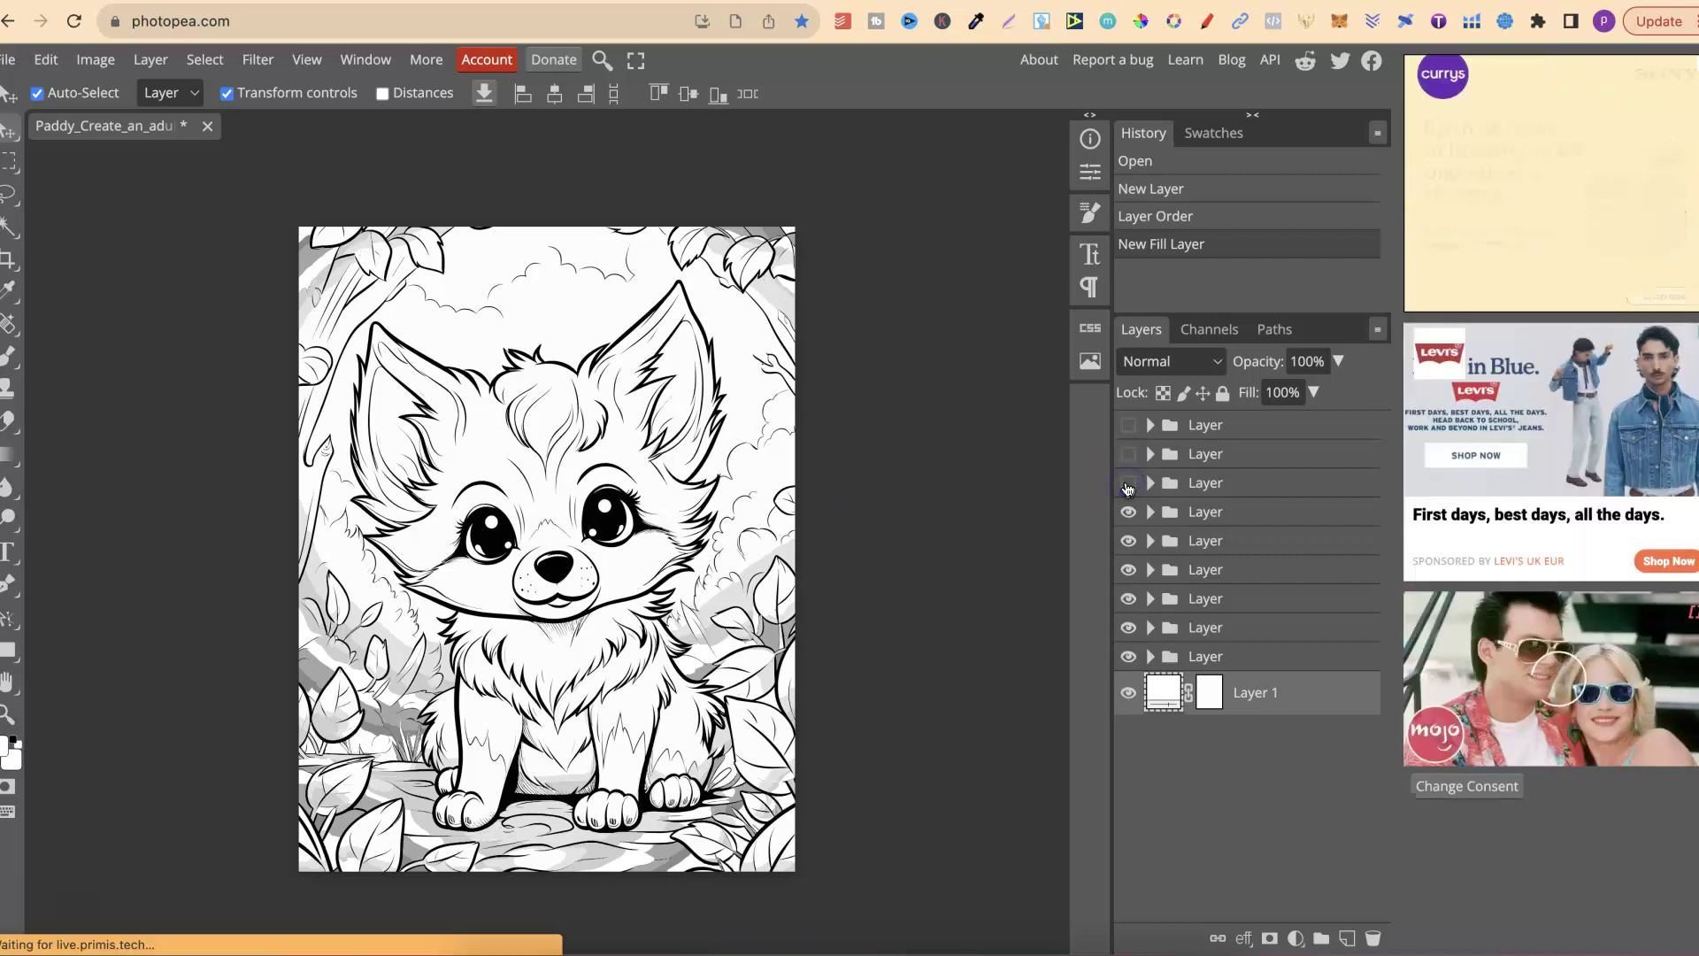
click(1129, 512)
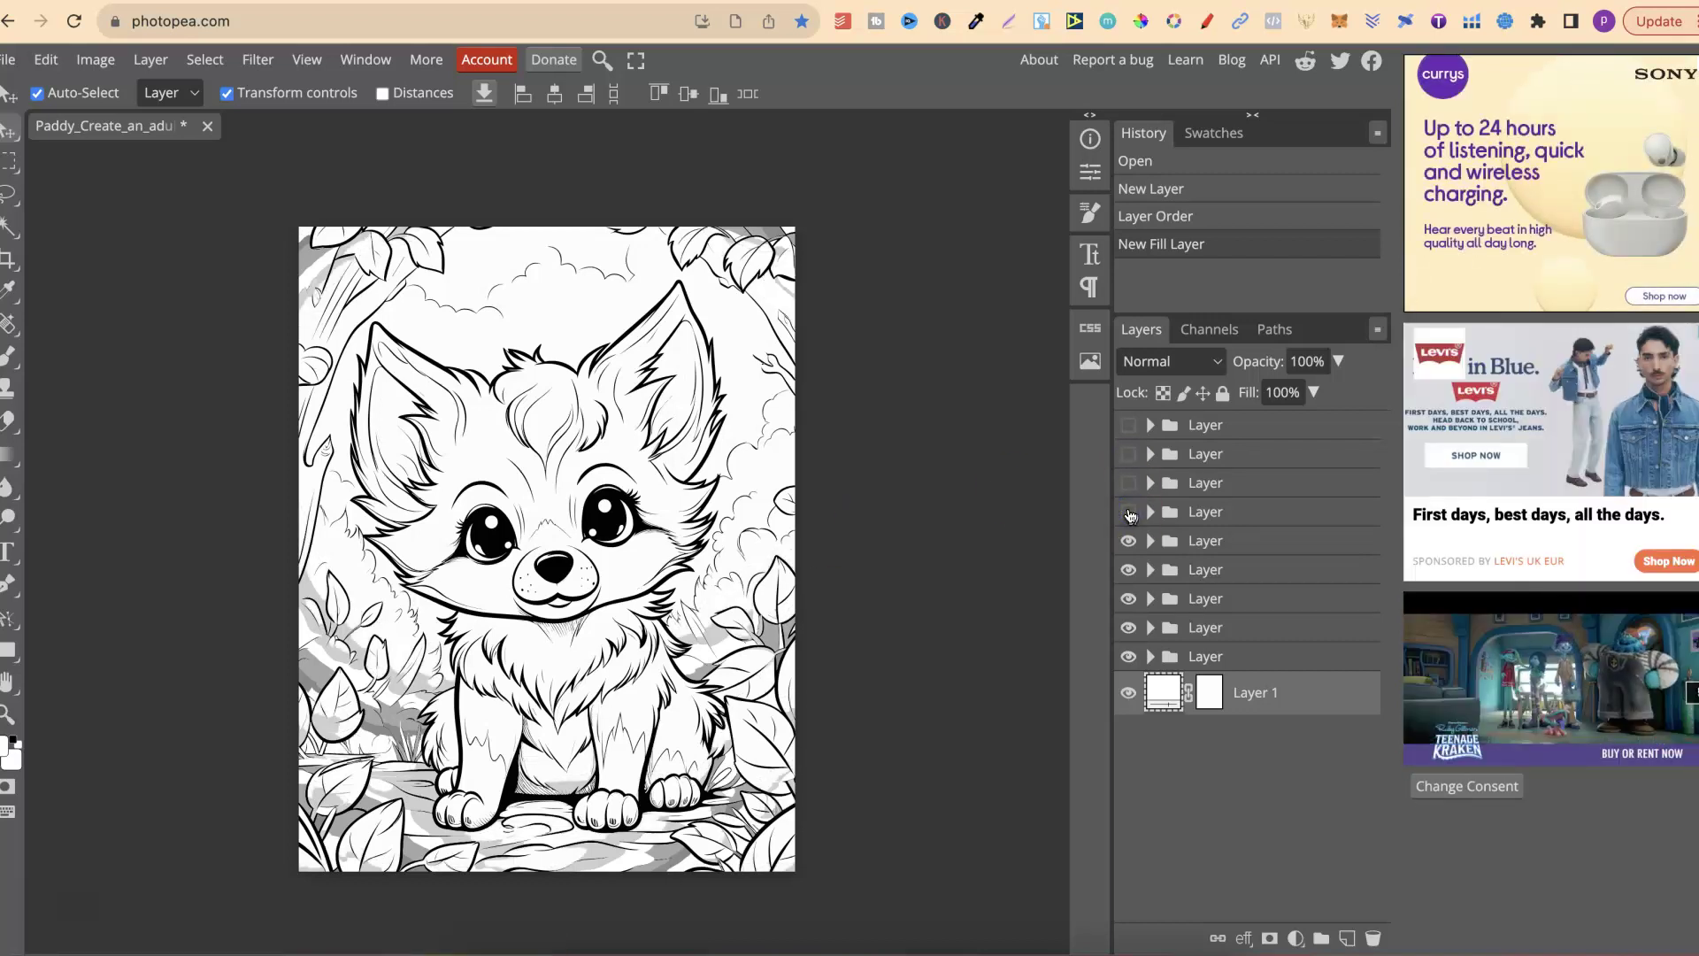
click(1129, 540)
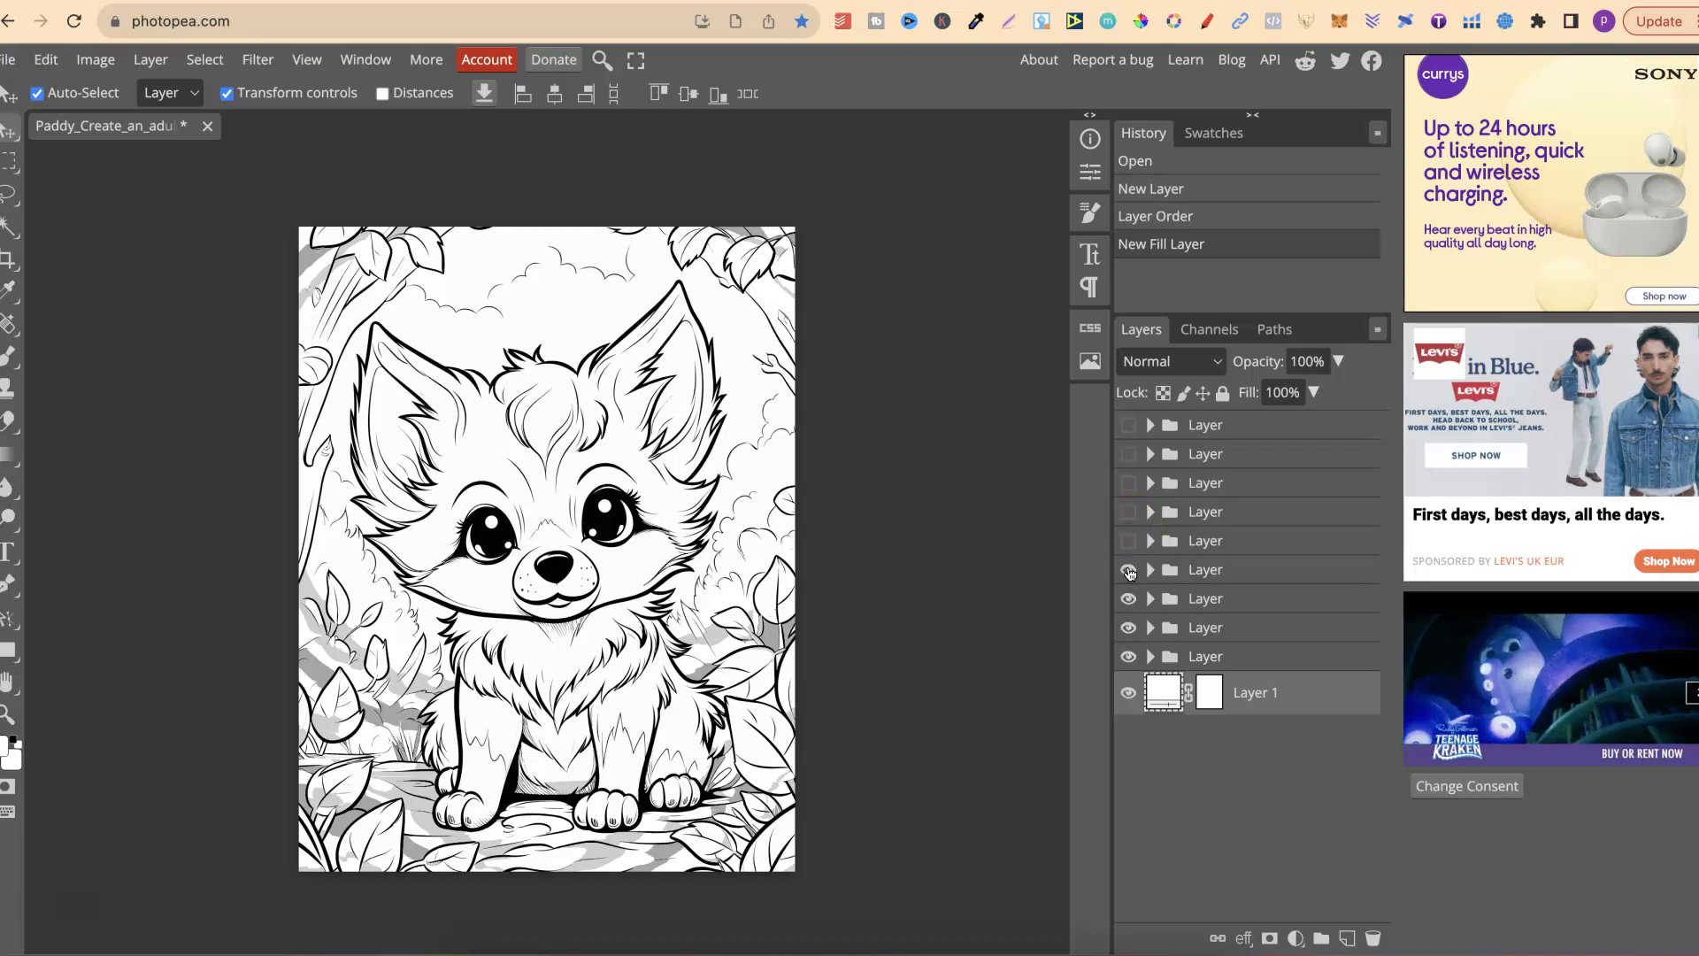
click(1129, 570)
click(1129, 600)
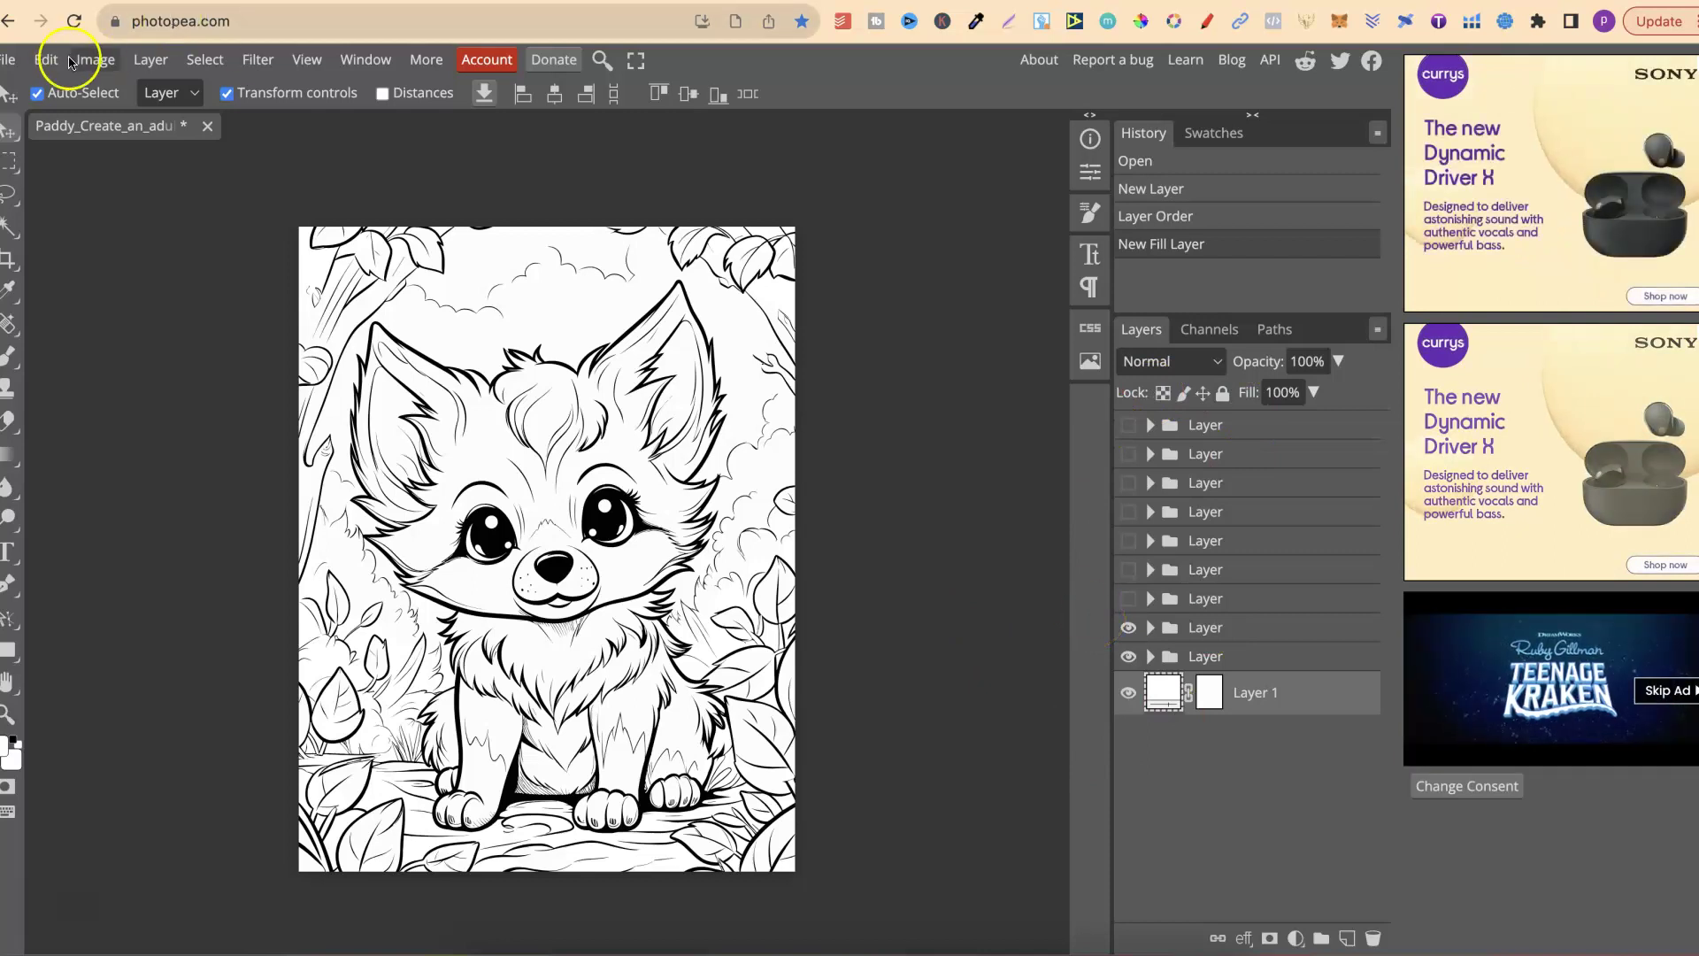
Export the cleaned fox page as a PNG via File > Export as > PNG
click(4, 60)
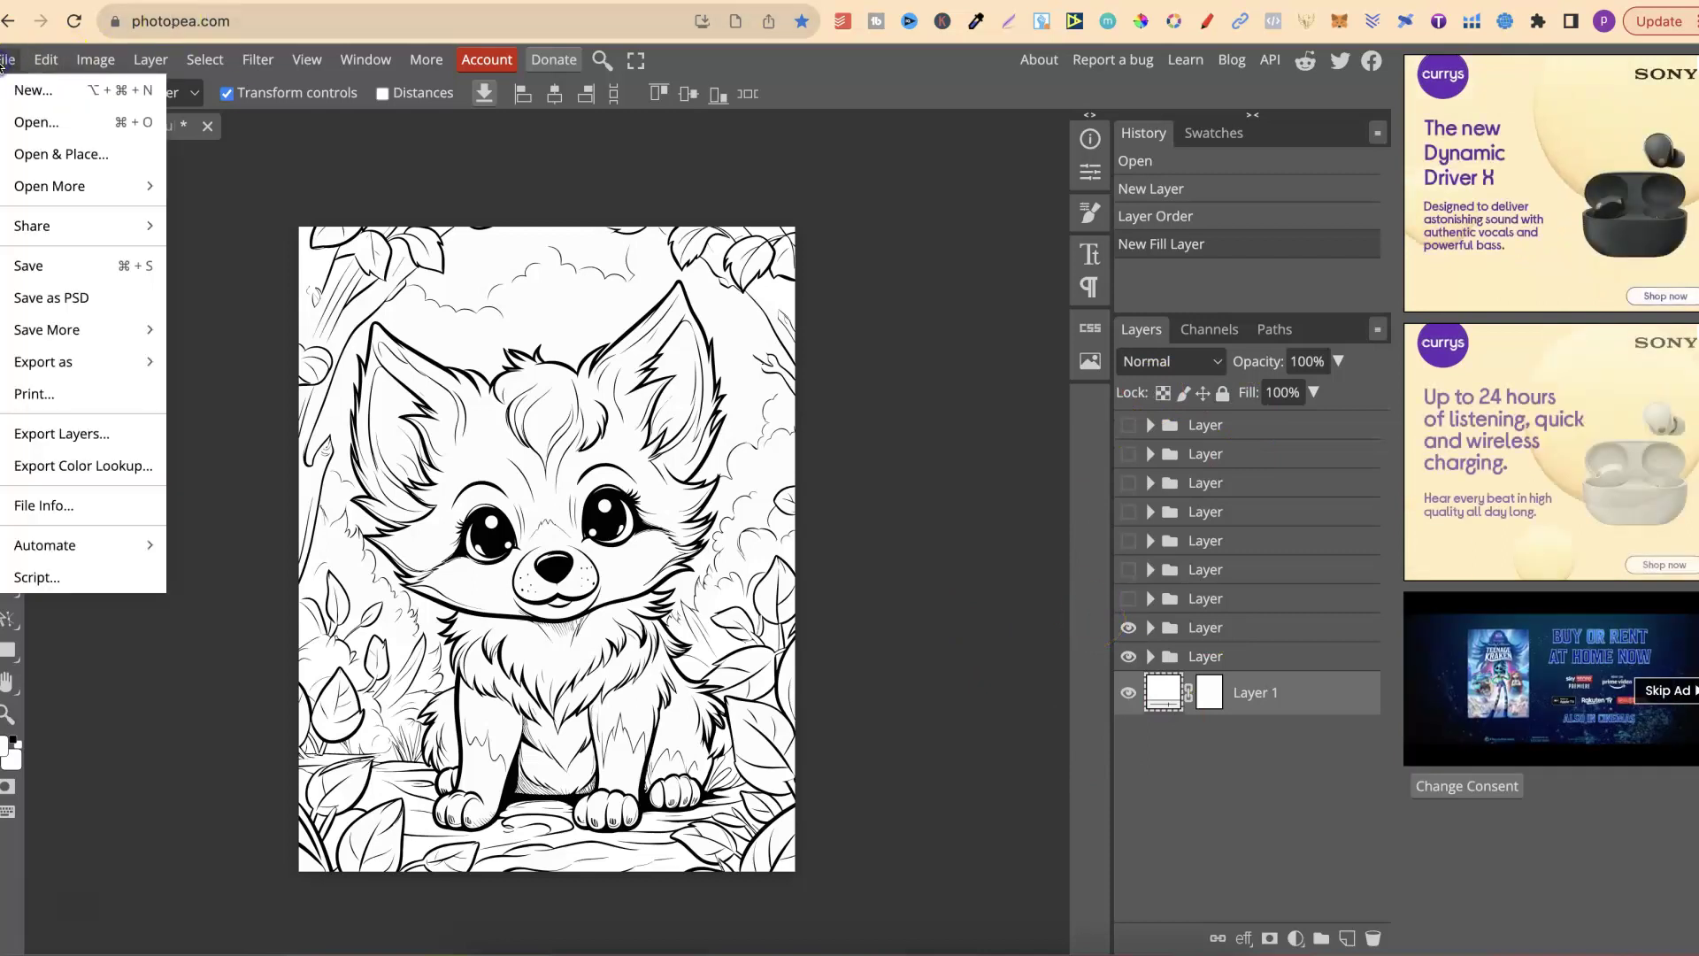
click(51, 361)
click(250, 362)
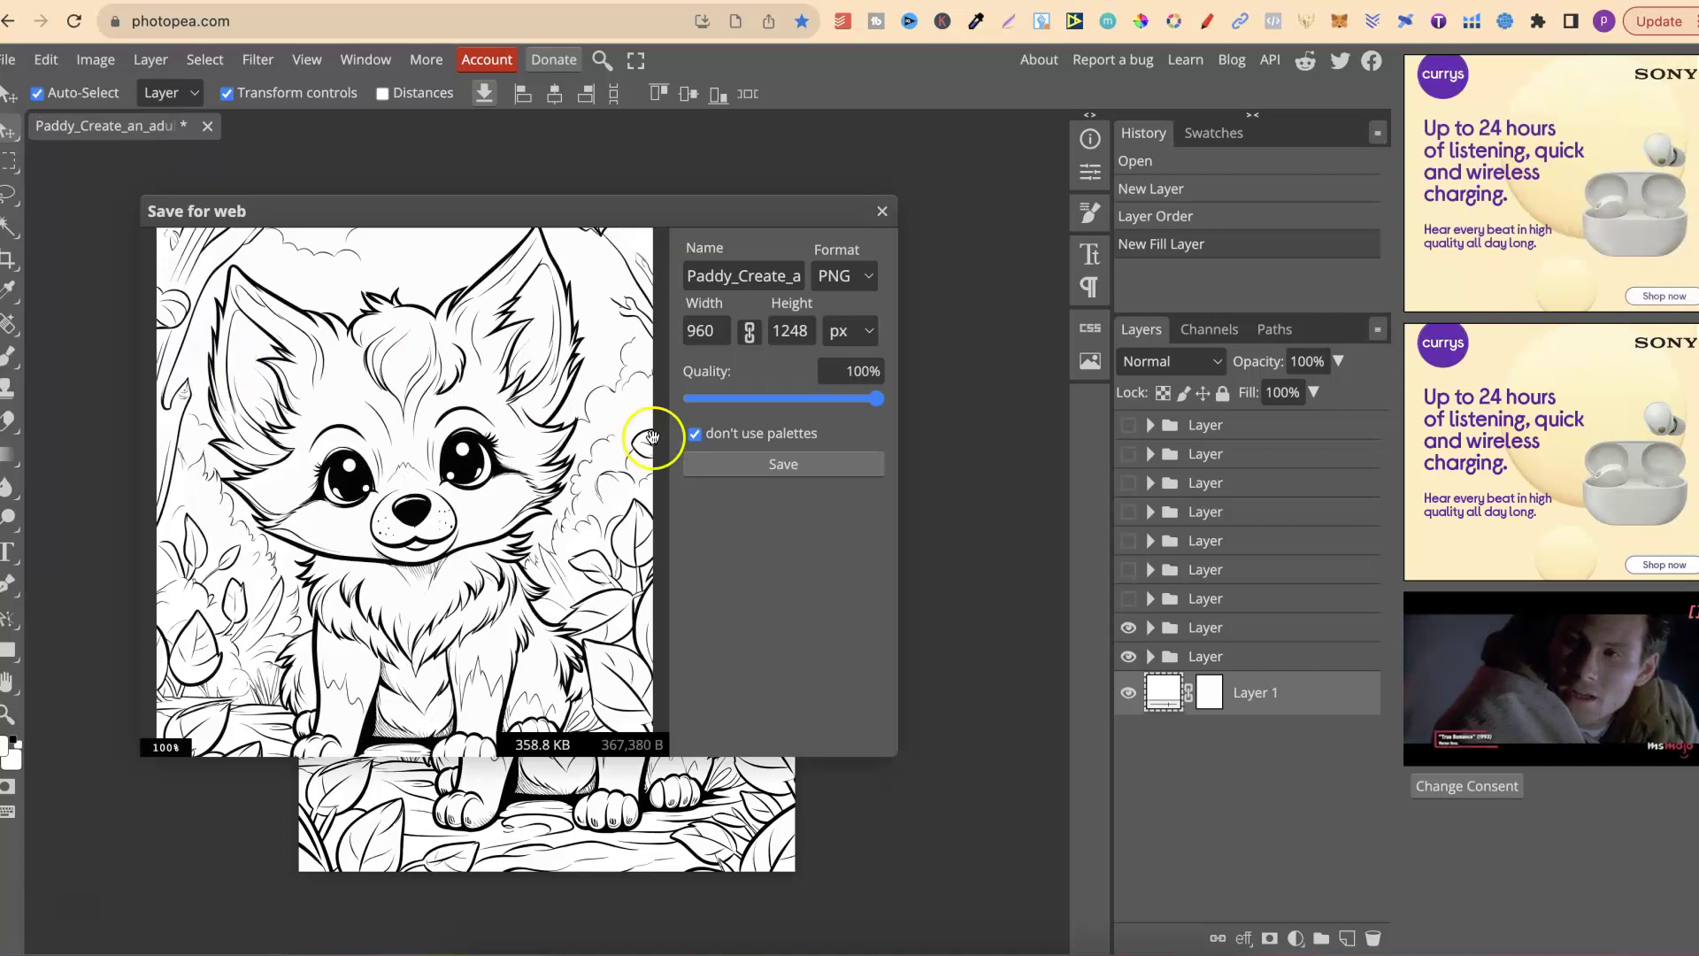
click(774, 463)
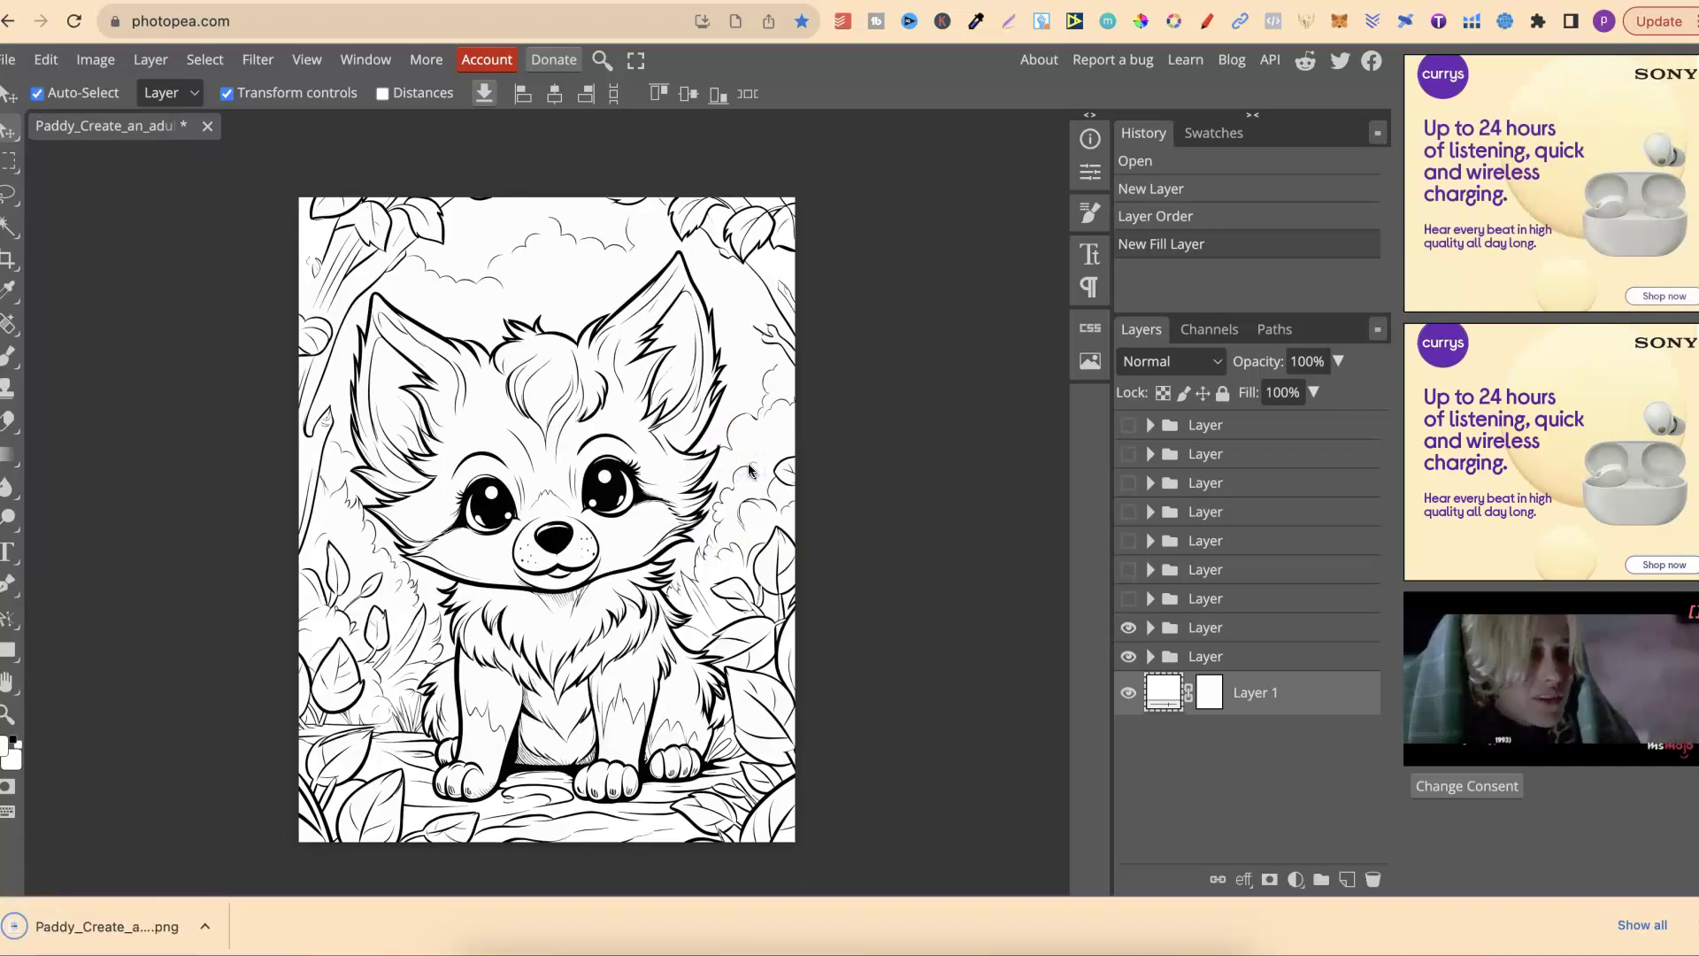
Check the downloaded PNG, then back in Photopea select the top layer group
click(157, 929)
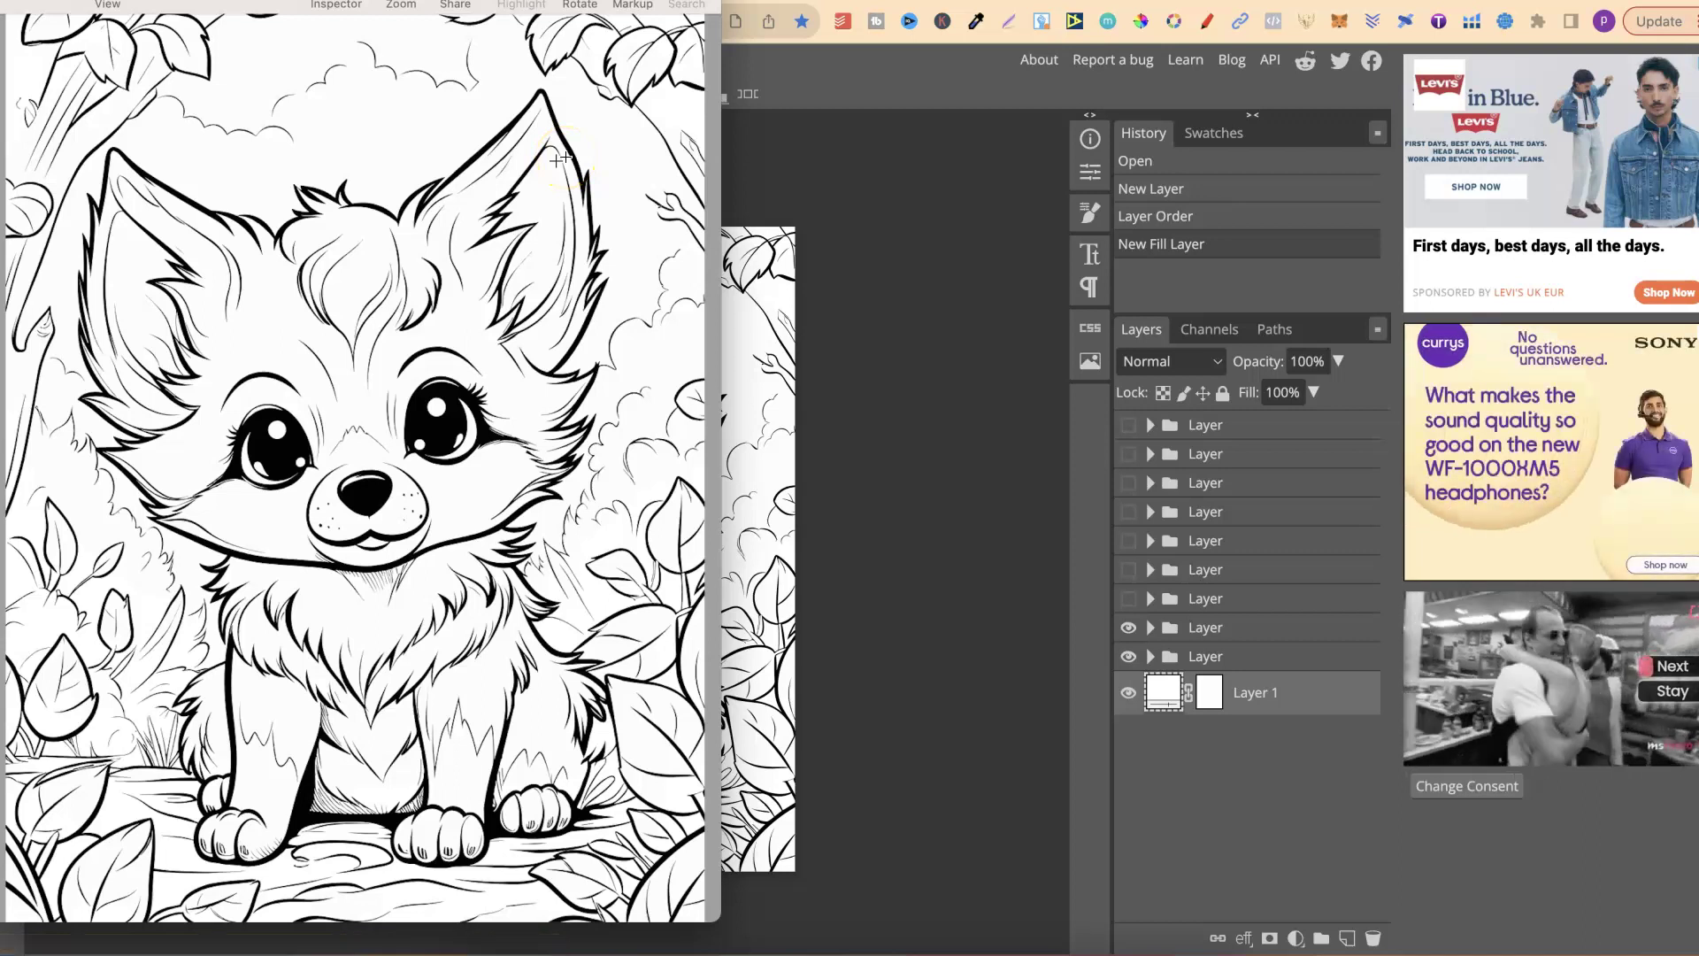
click(930, 209)
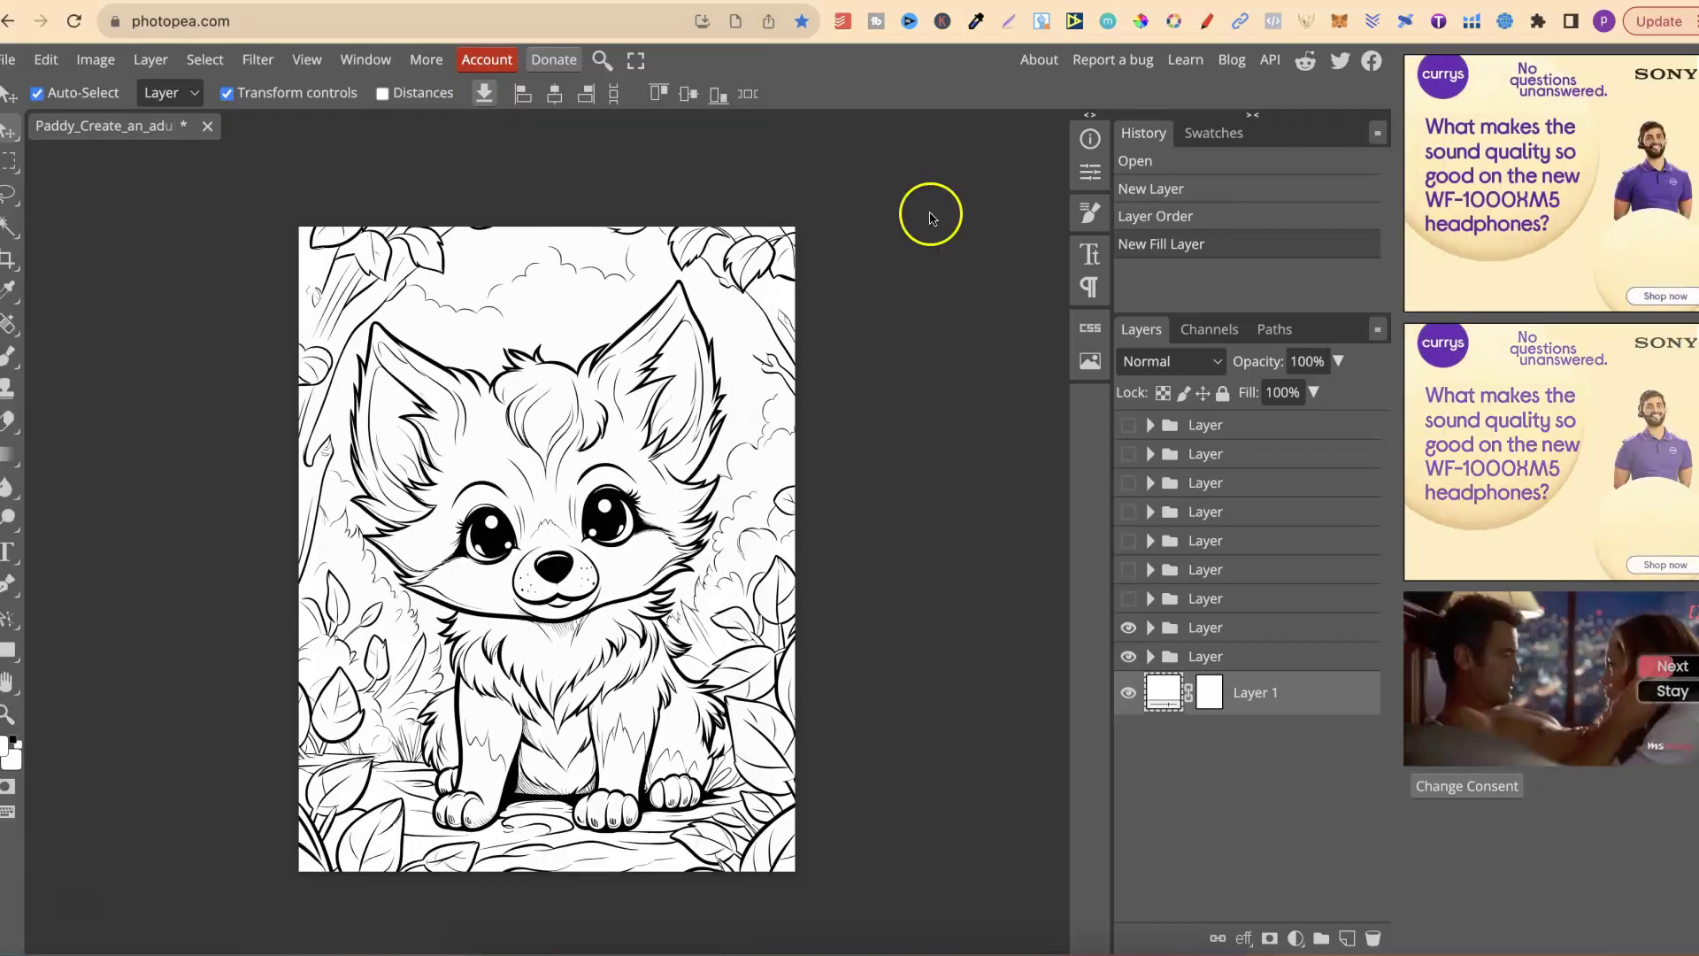
click(1165, 429)
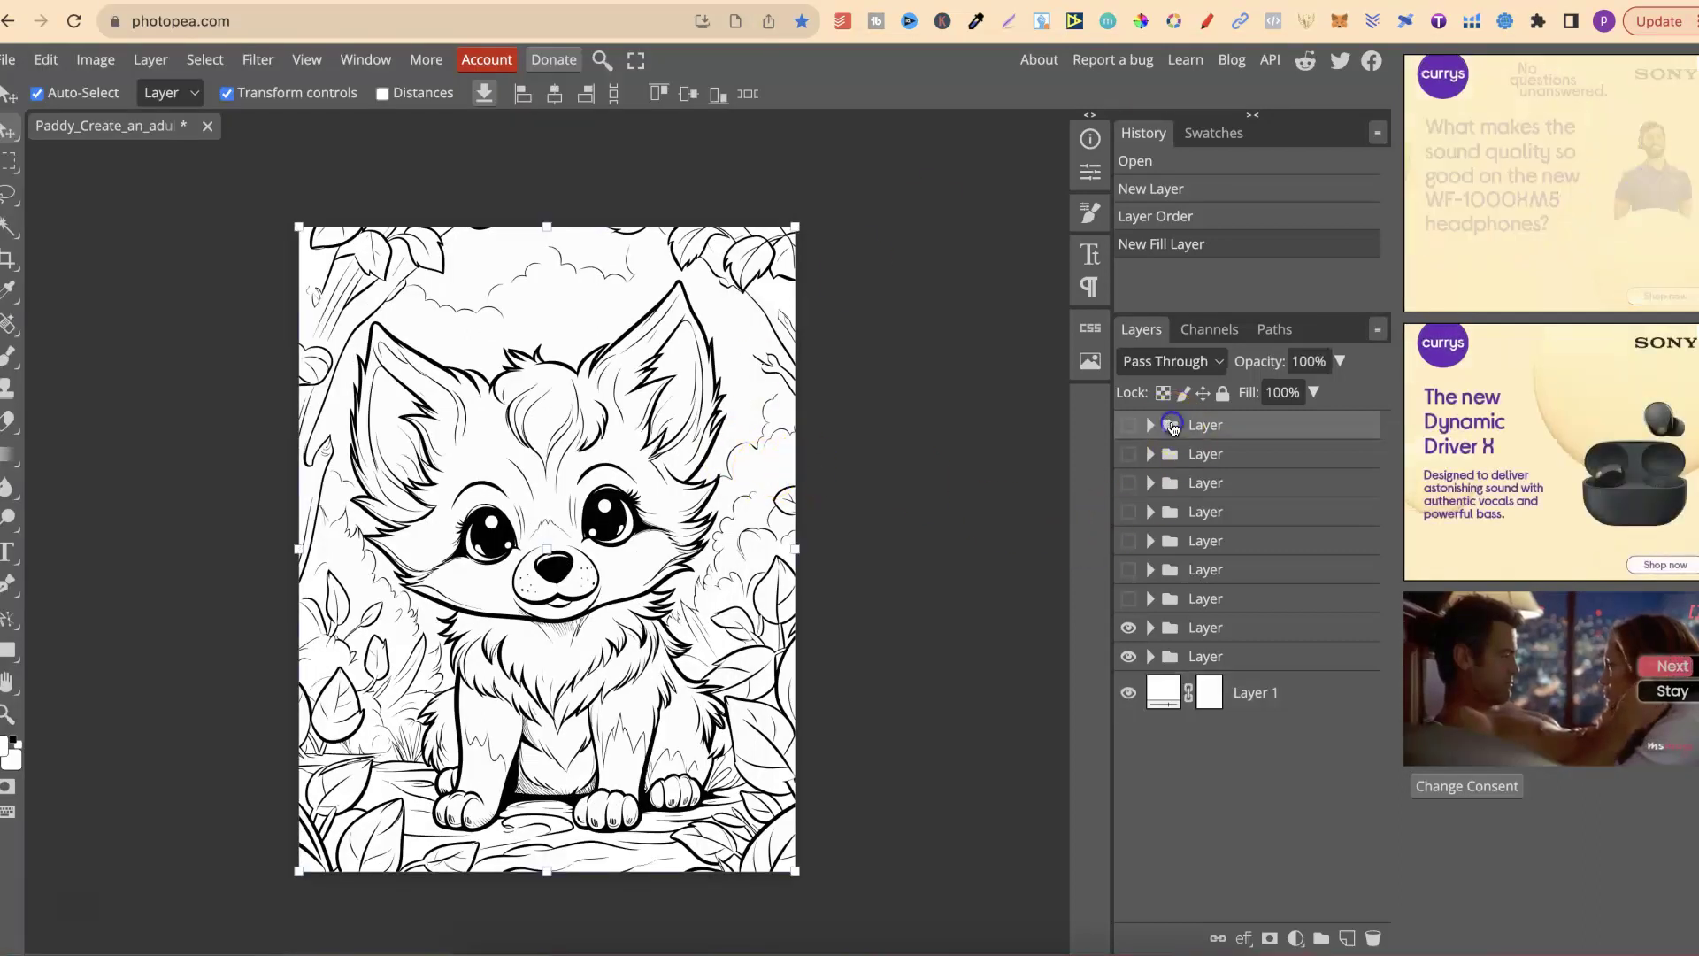
Expand the top layer group, make its grey shading layers visible again, and select a layer on the canvas
click(1151, 426)
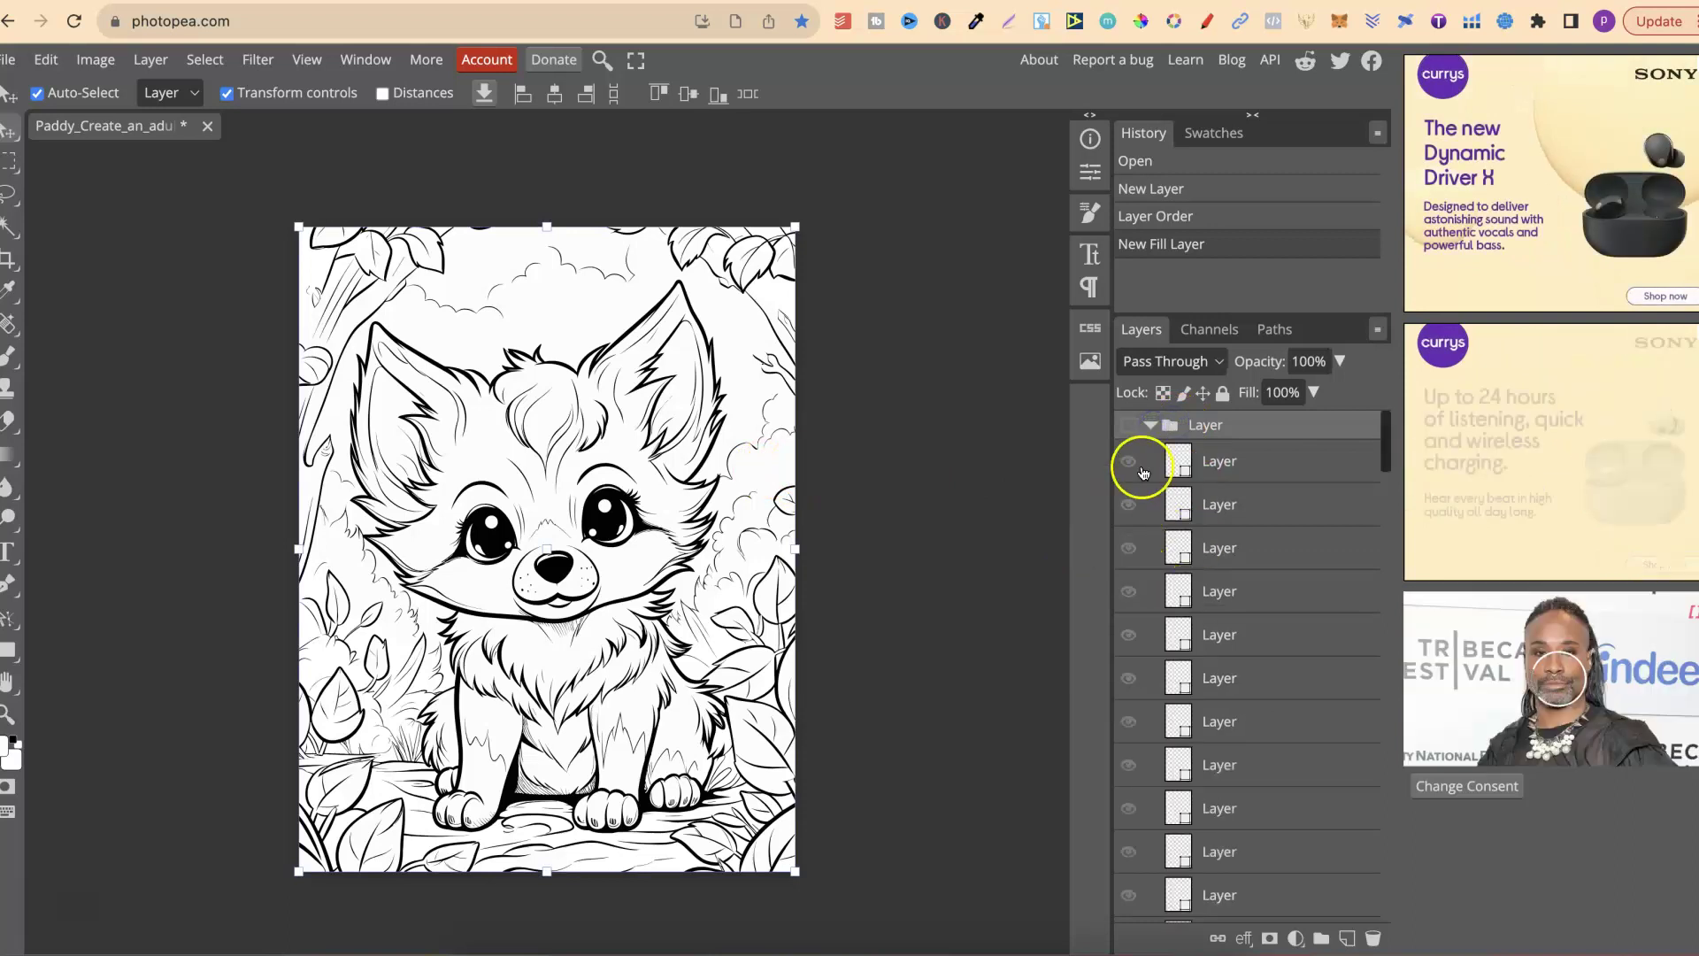
click(1129, 425)
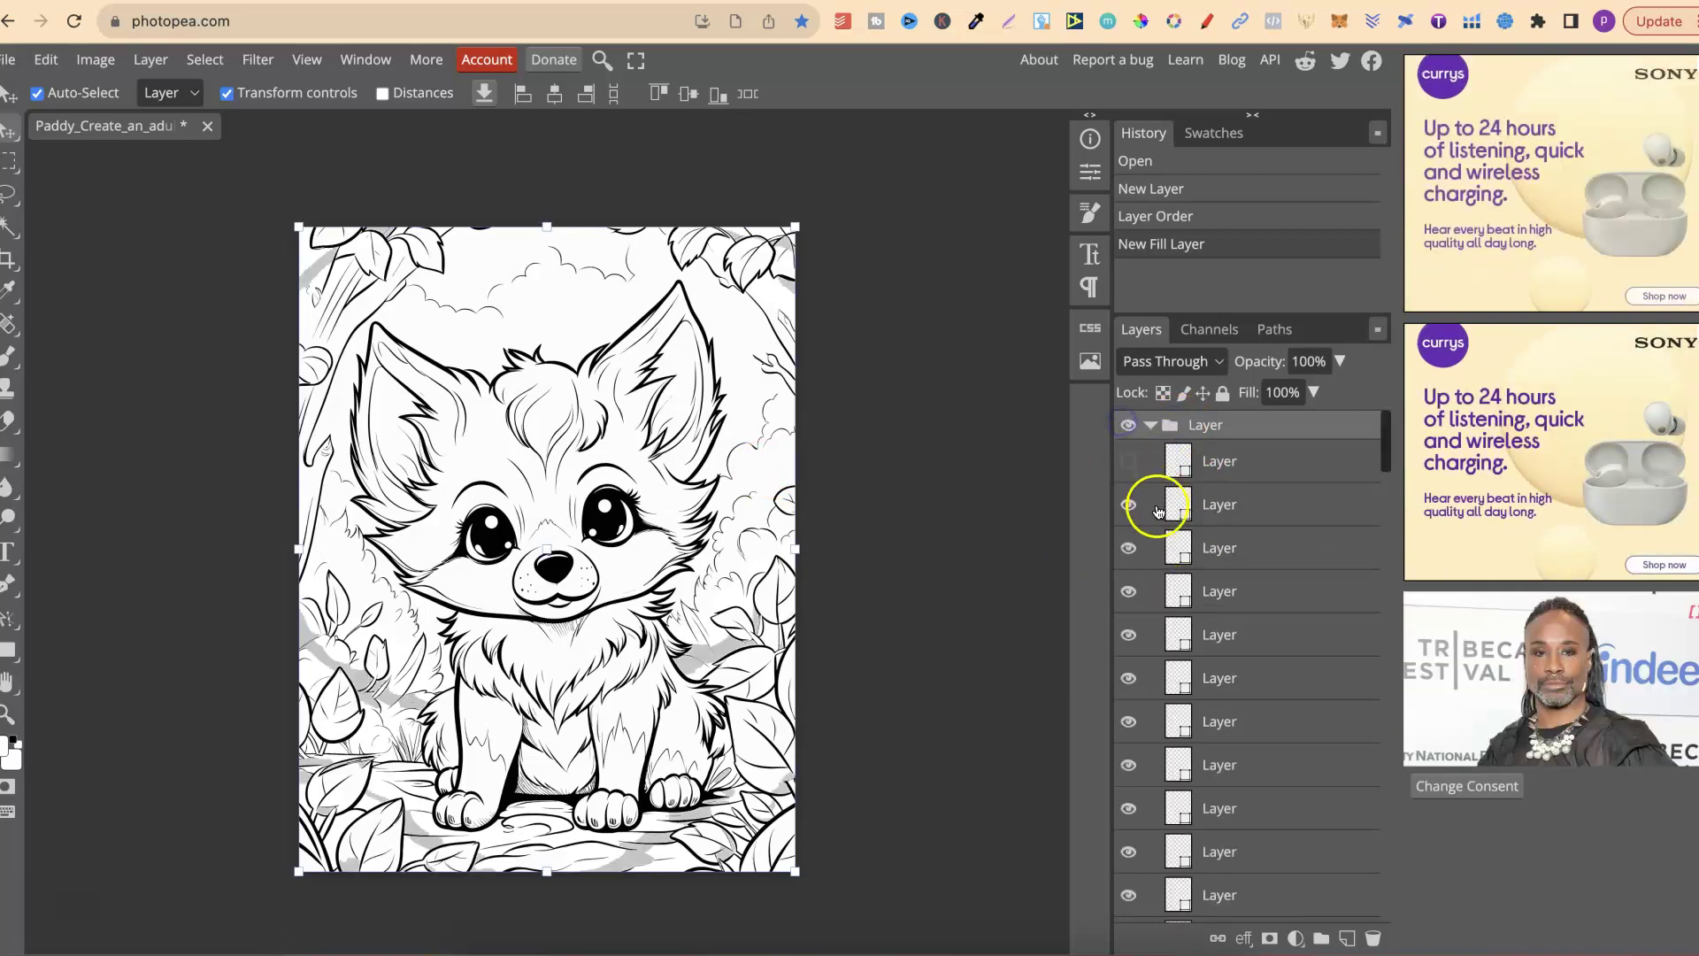
click(696, 659)
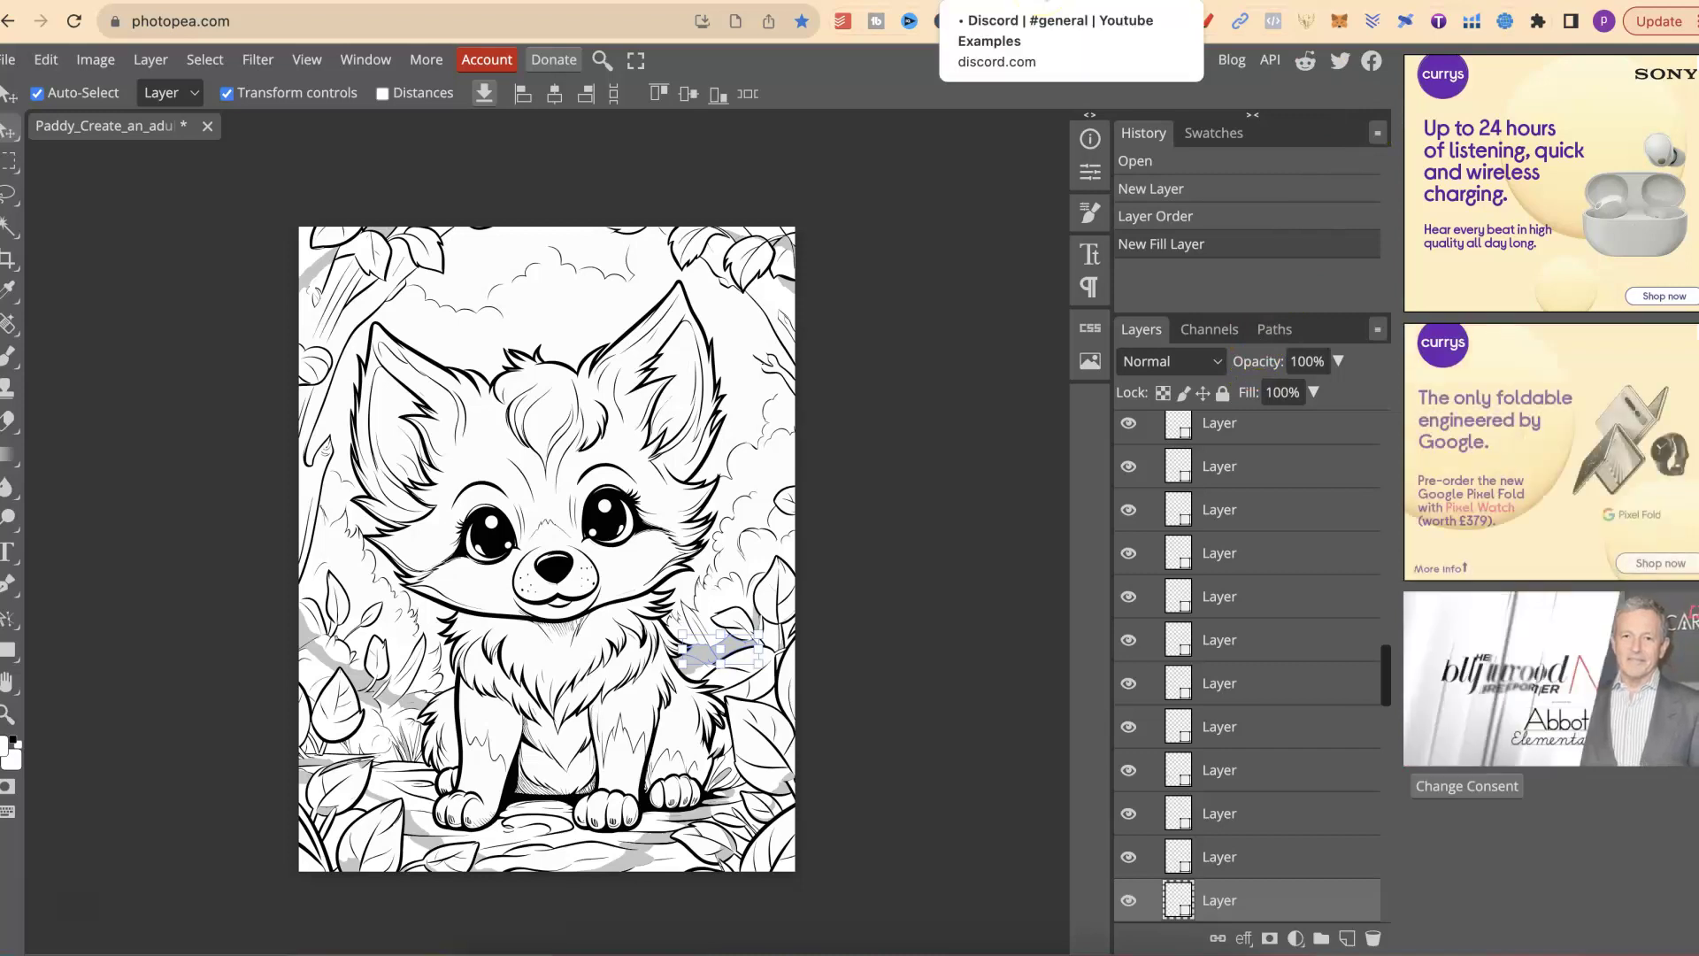
Find Midjourney Bot's Image #1 fox coloring page in Discord and download it as PNG
click(1041, 4)
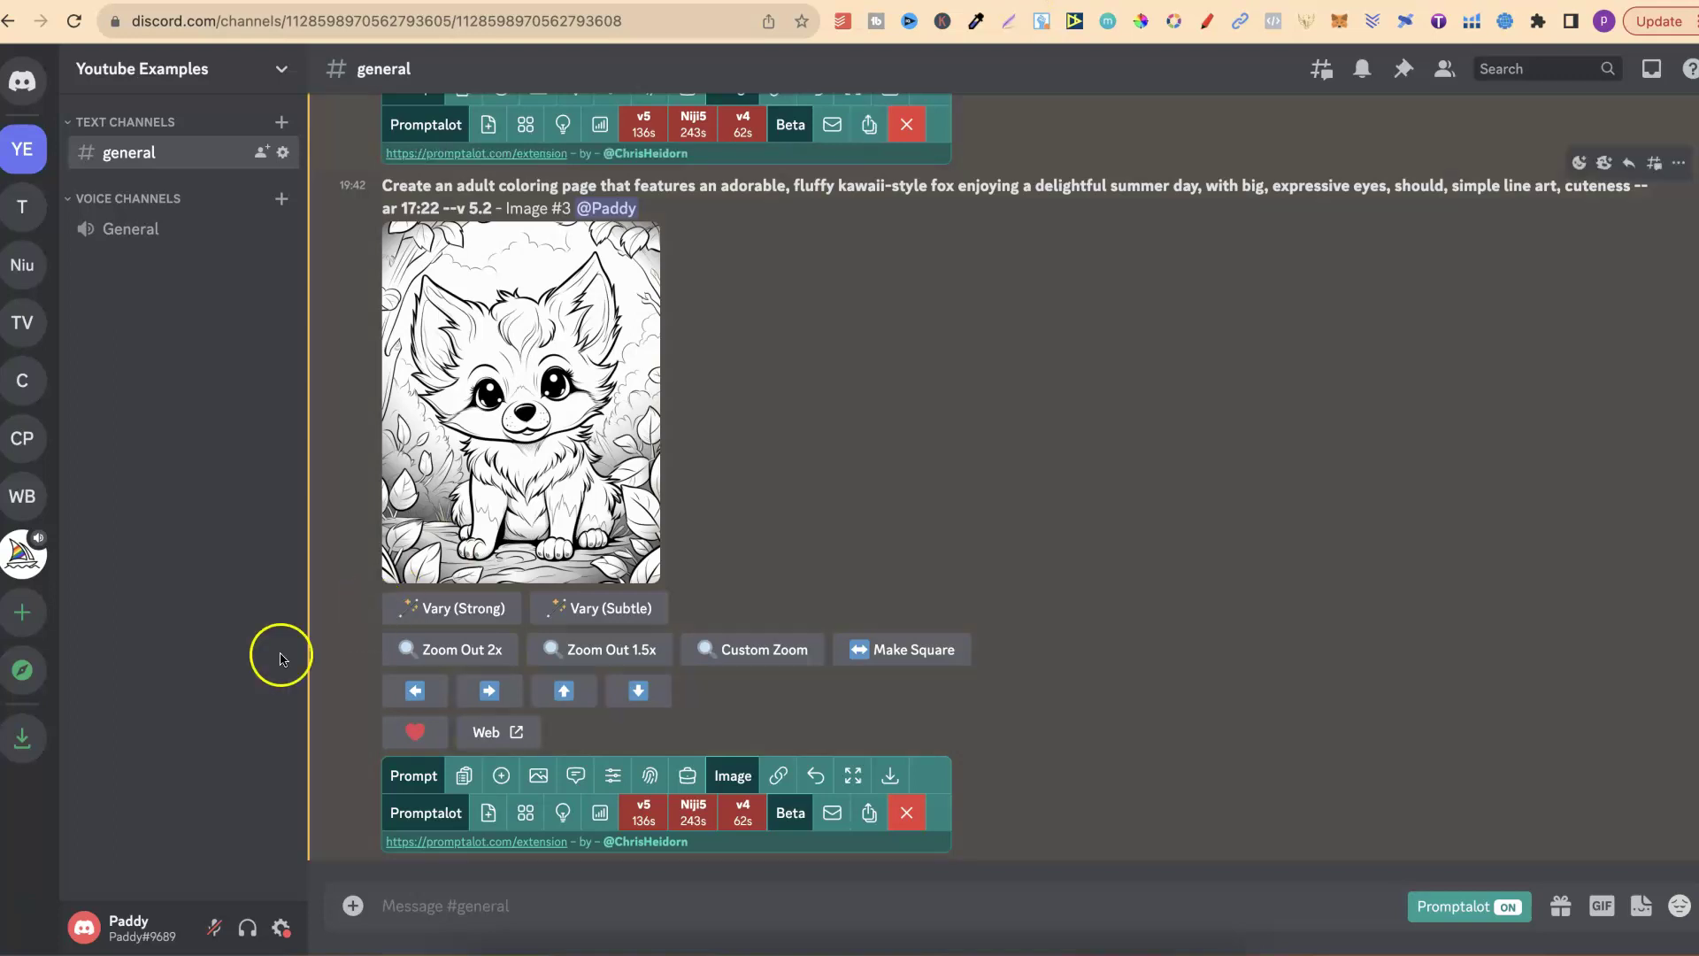
scroll(1263, 455, up, 7)
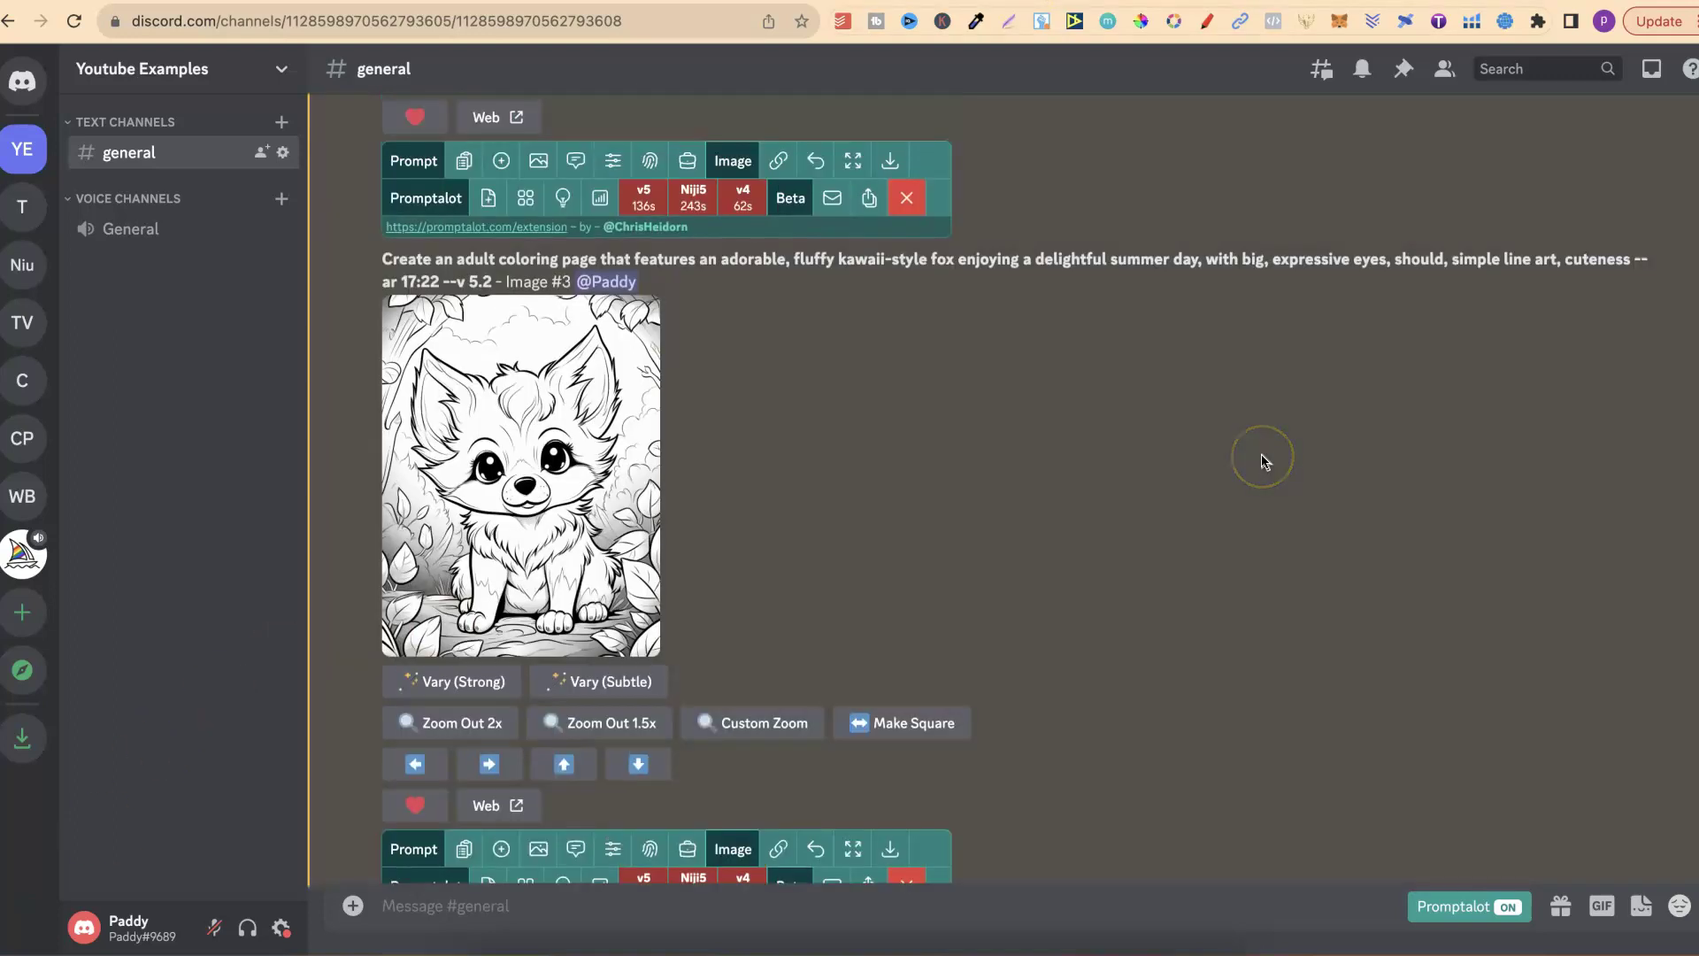
scroll(1261, 454, up, 1)
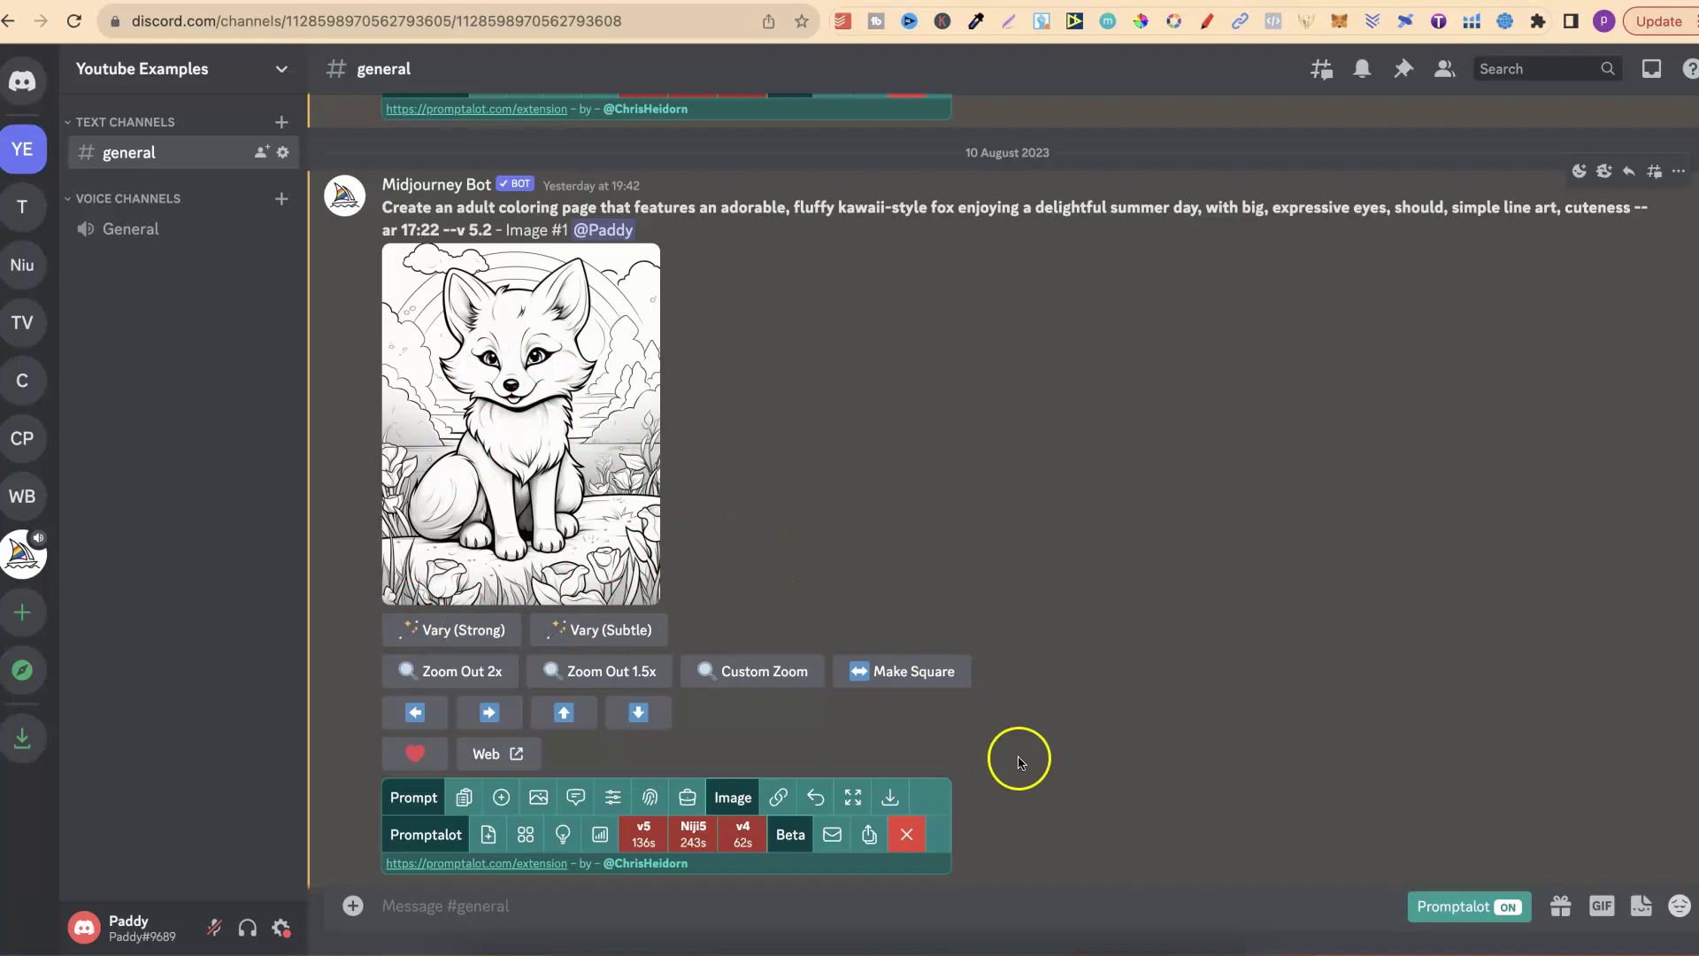
click(888, 800)
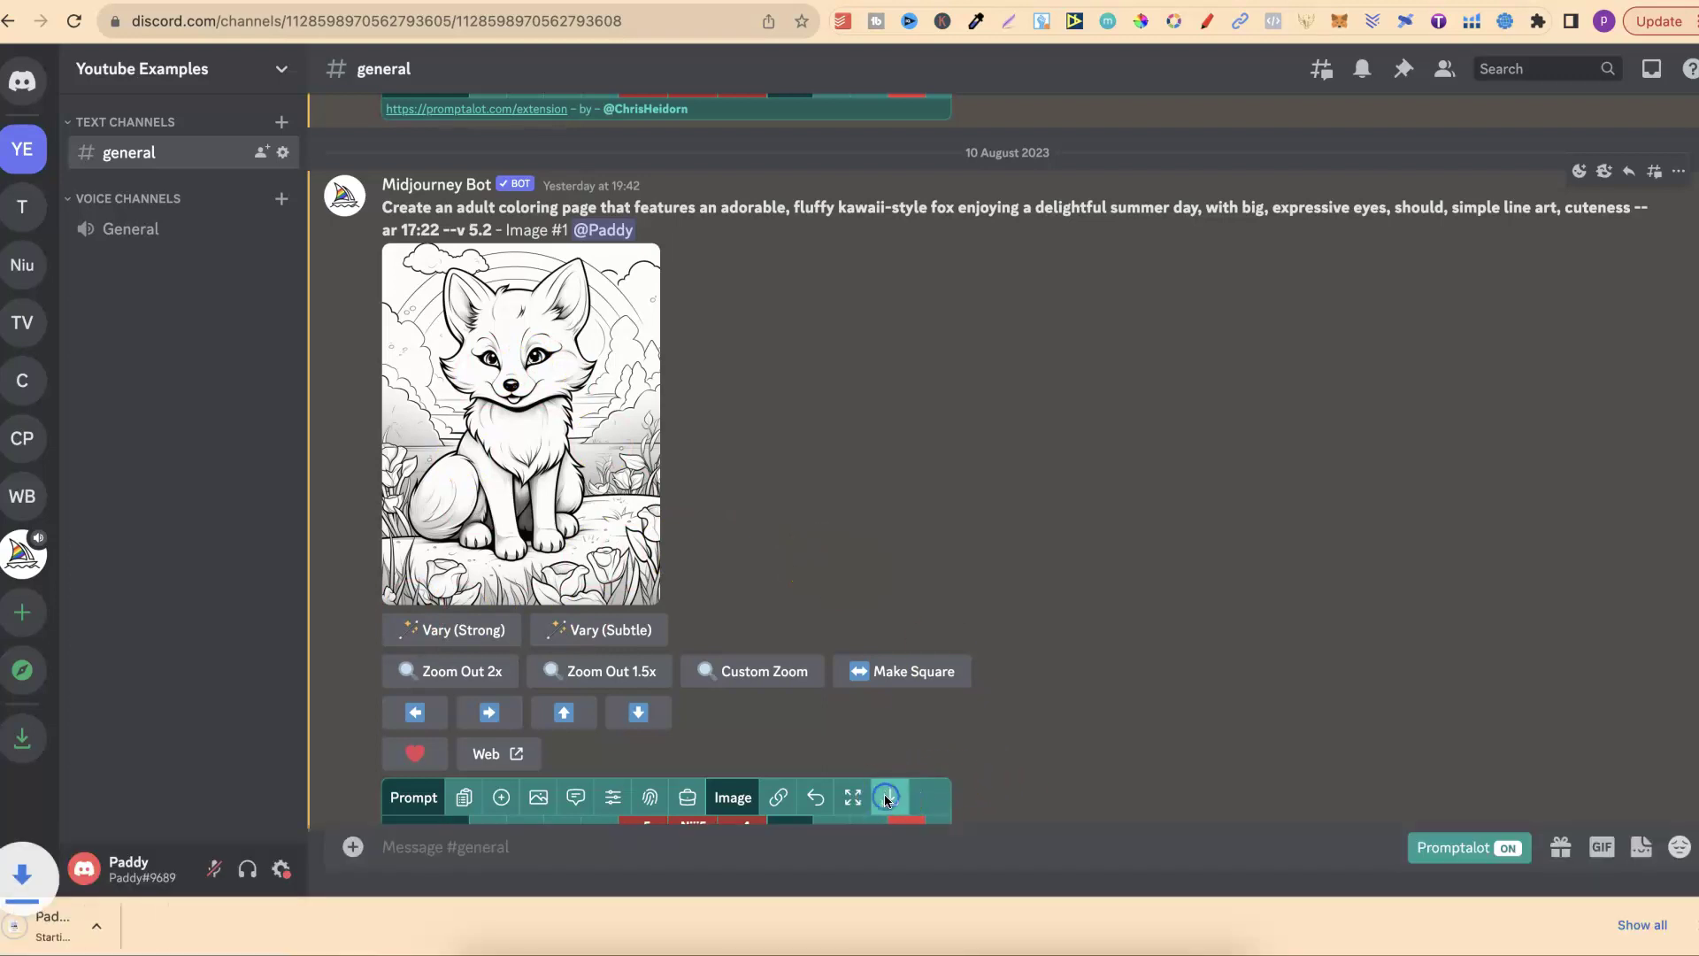
Upload the Image #1 fox PNG to Vectorizer.AI and download the traced result in SVG format
key(ctrl+Tab)
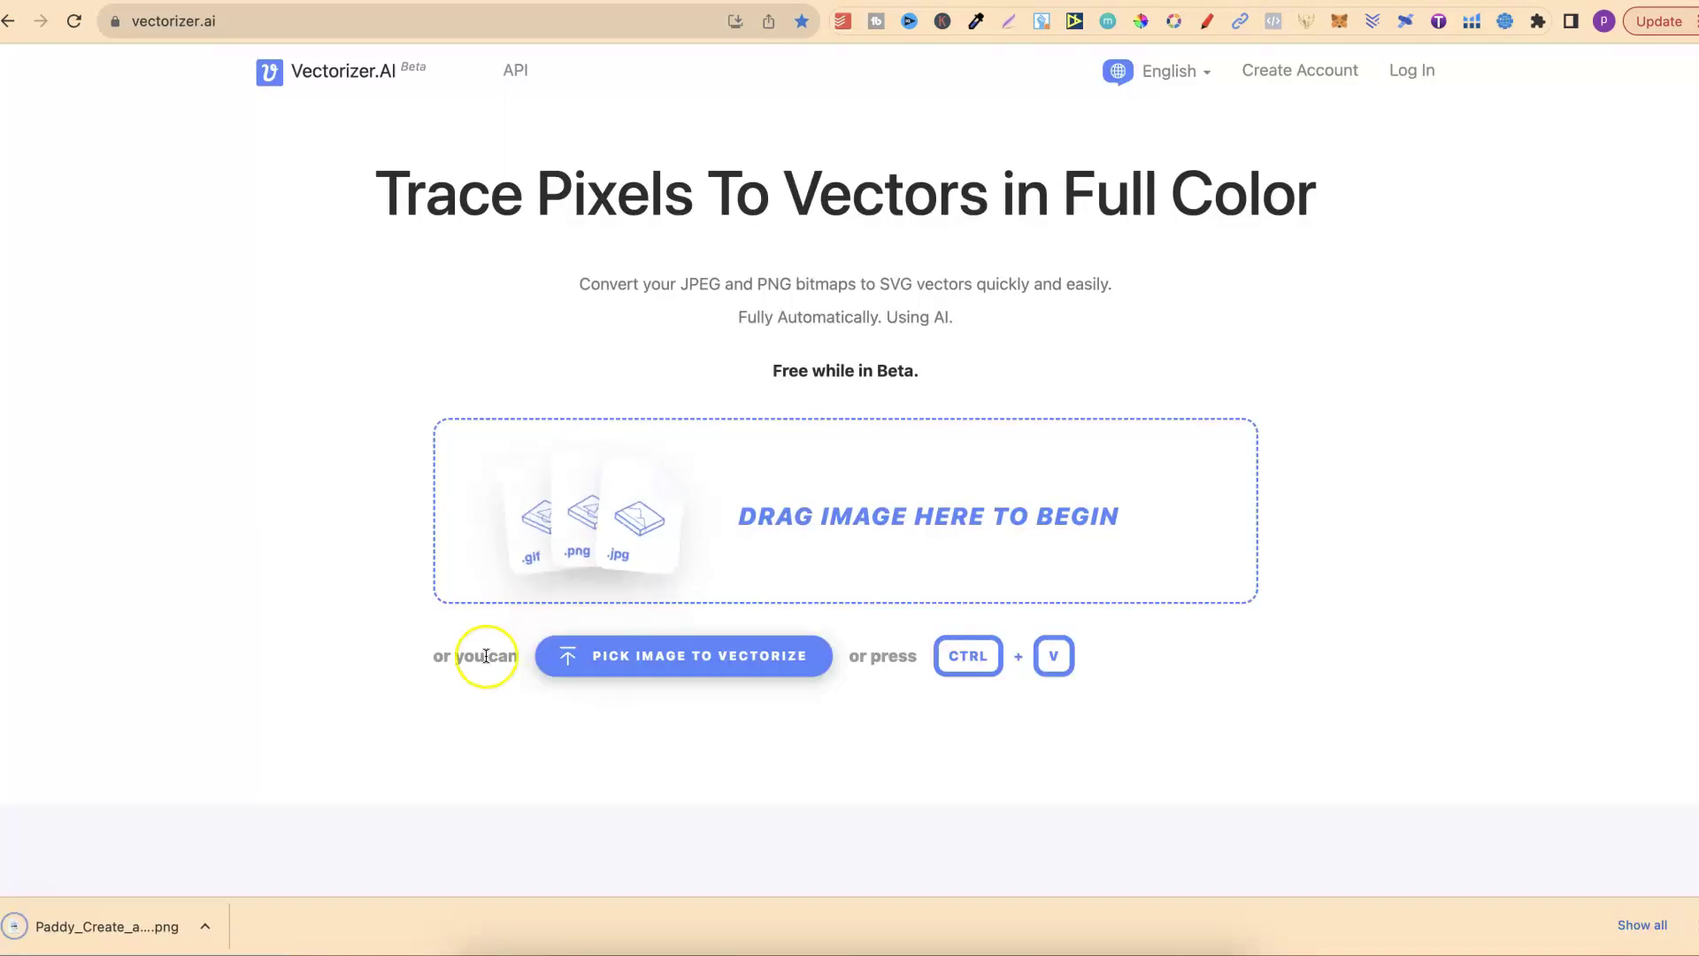
drag(121, 925, 635, 585)
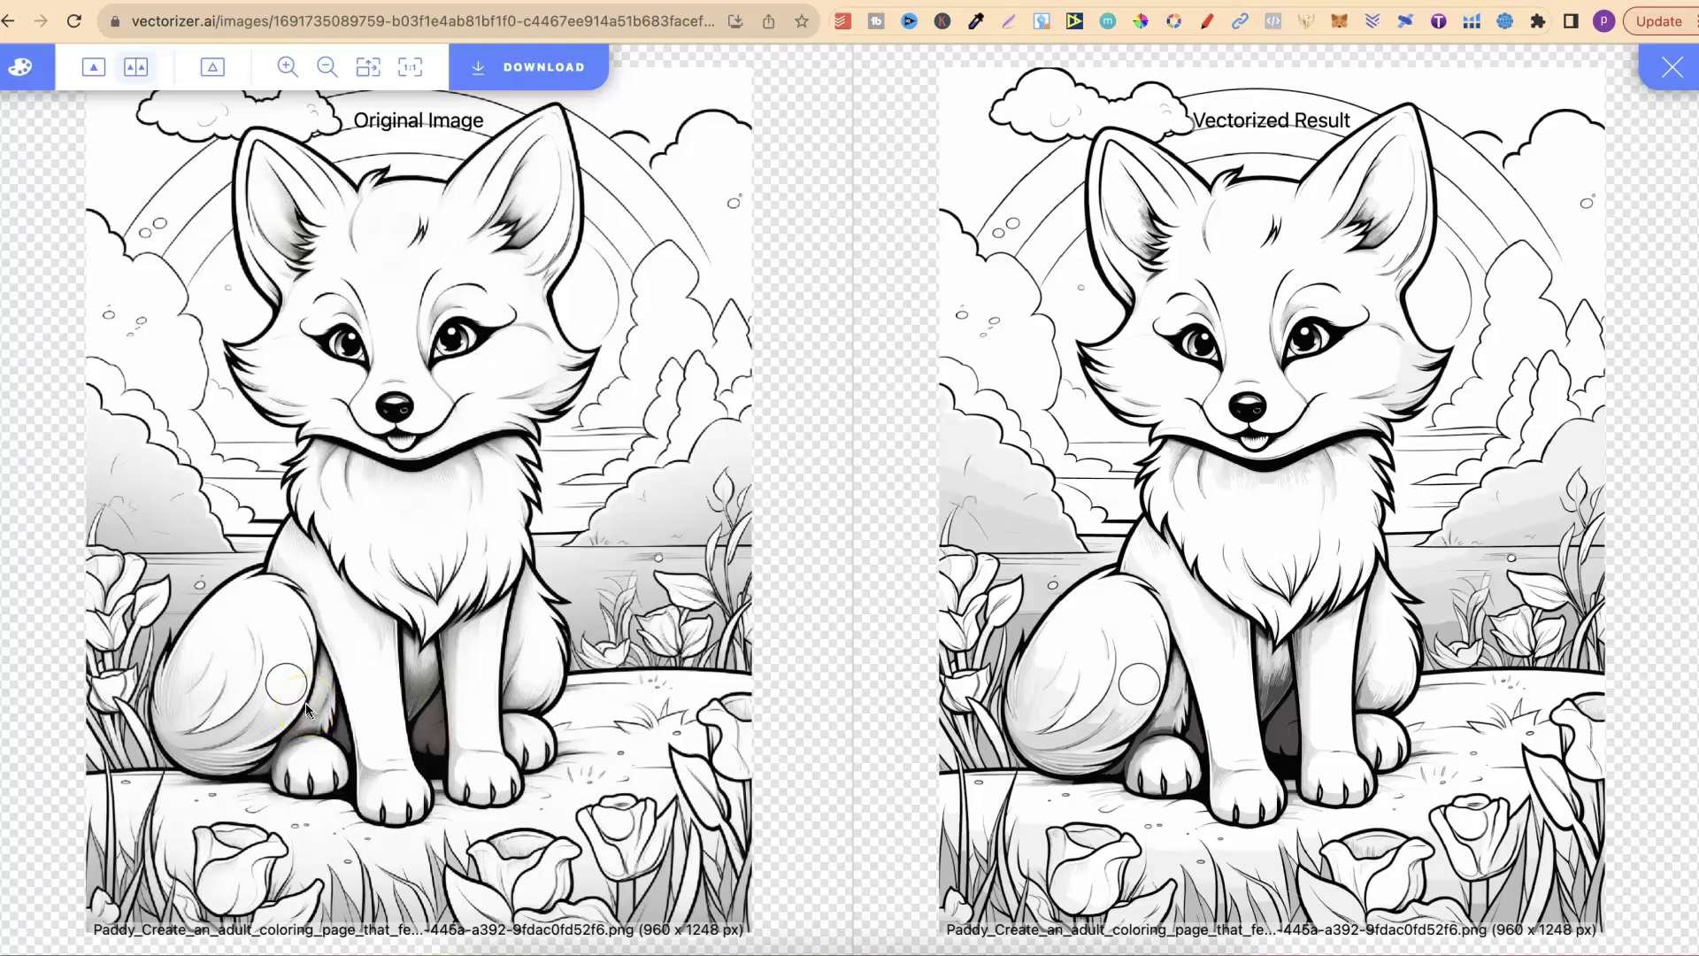
click(568, 81)
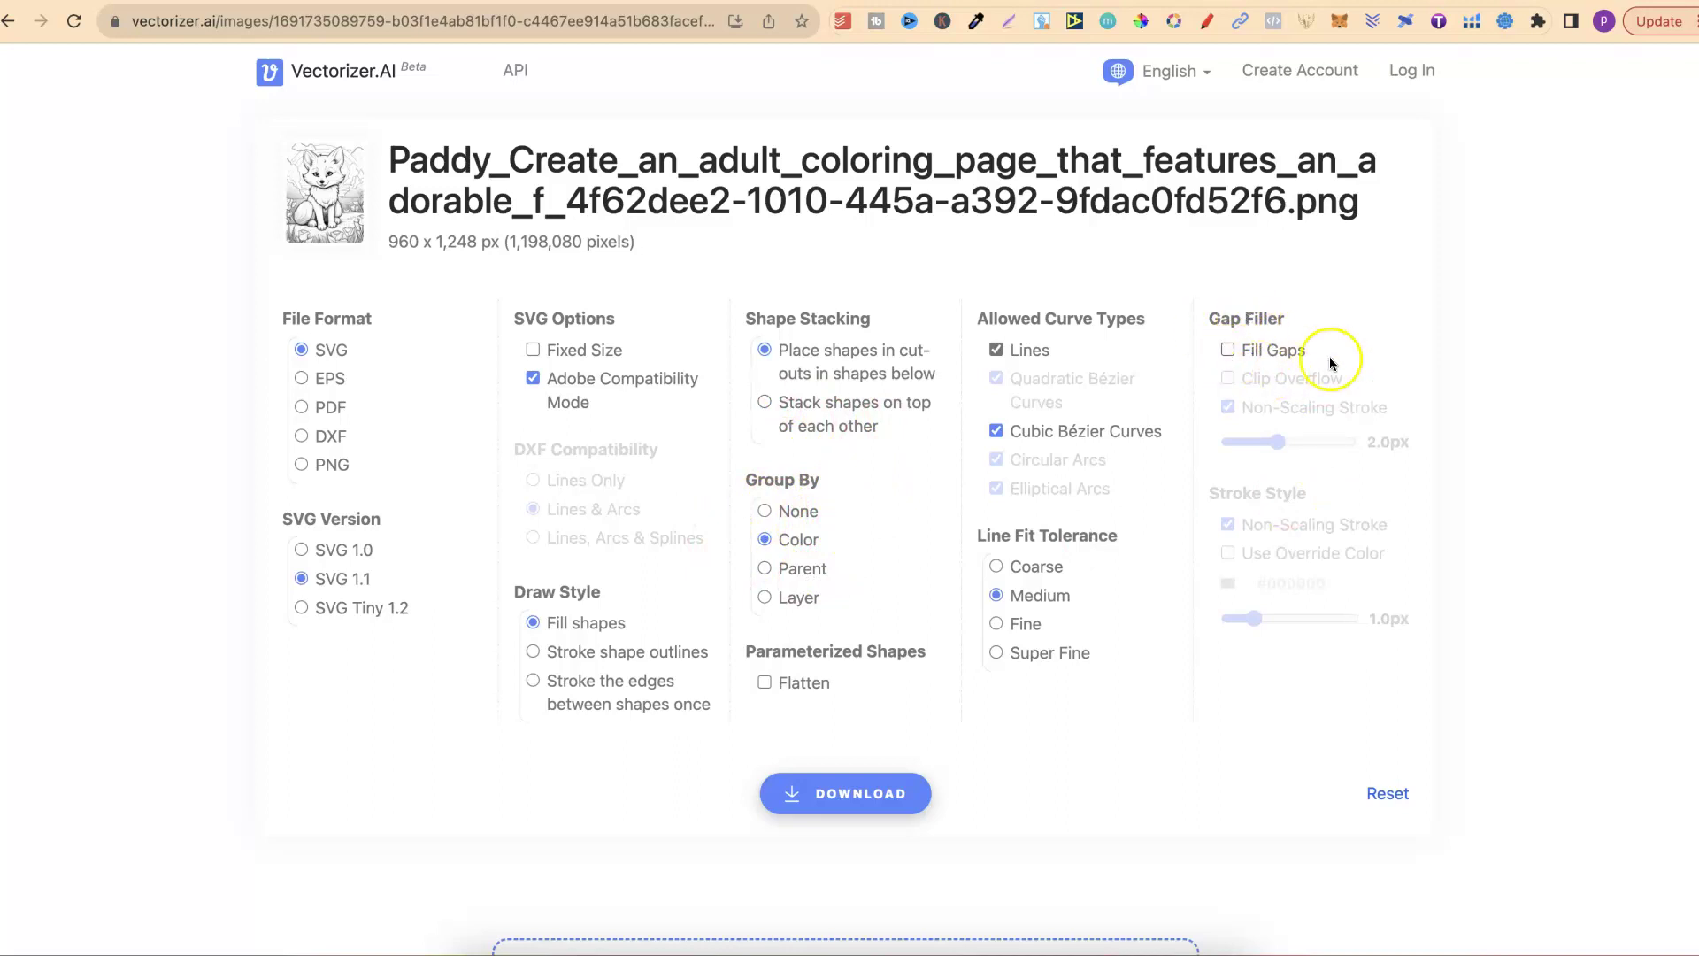
click(855, 797)
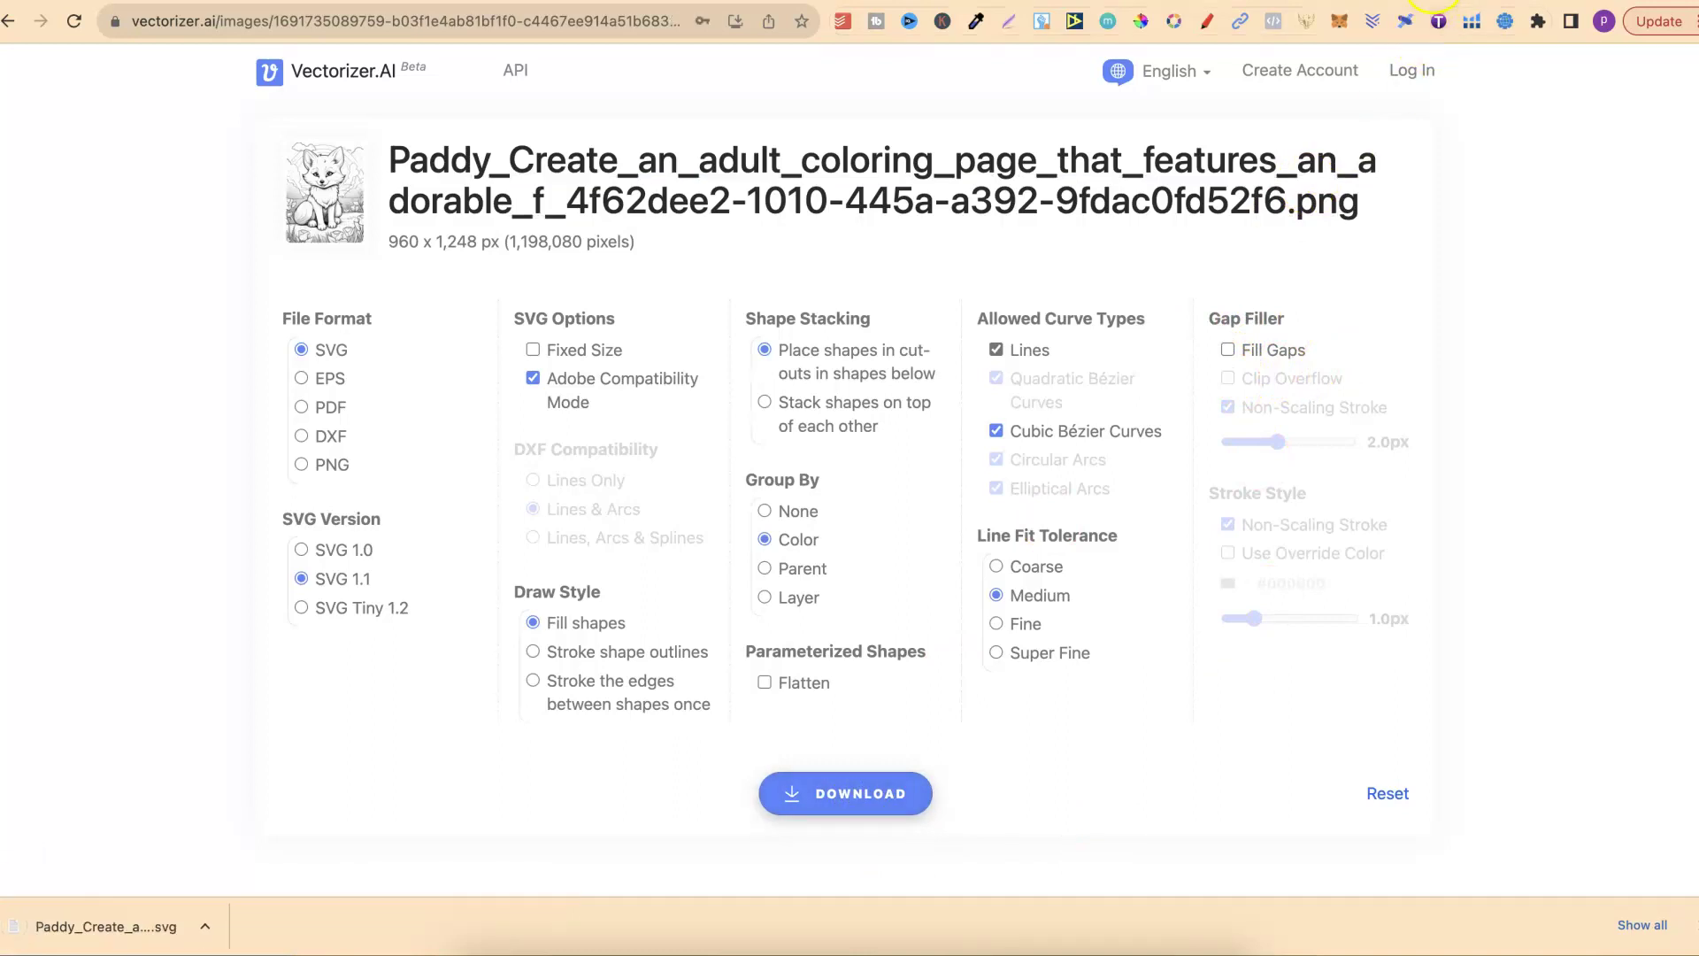
Open the downloaded fox SVG in Photopea and expand its nested layer groups
key(ctrl+Tab)
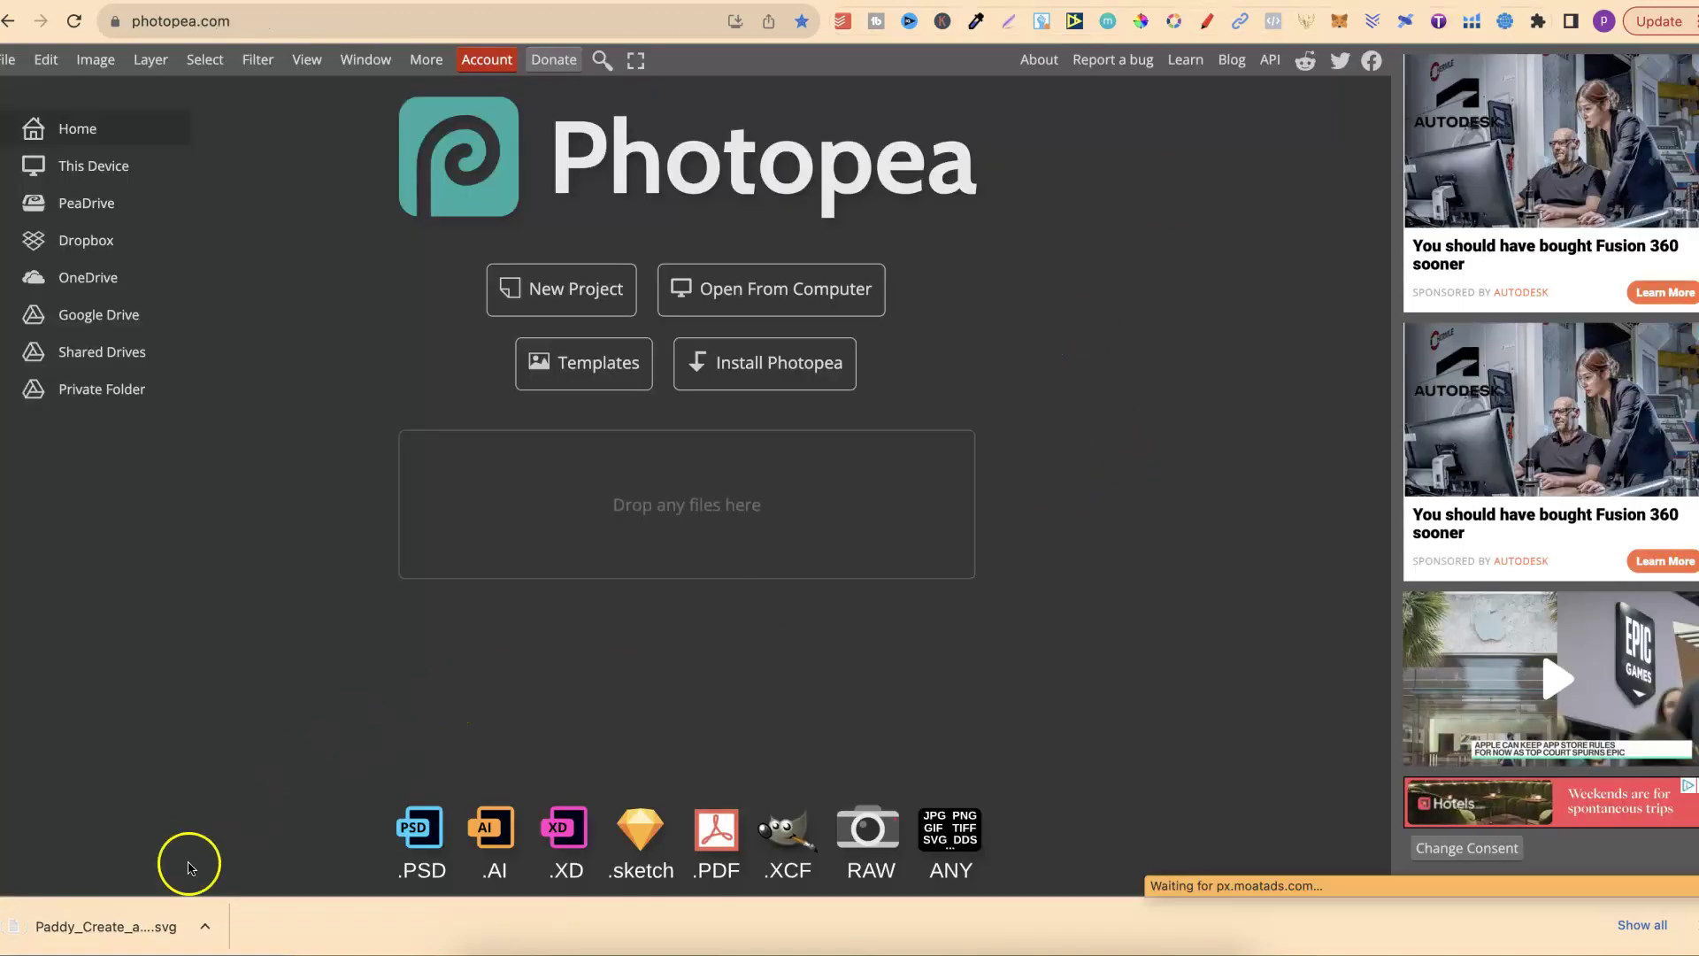
drag(106, 926, 560, 495)
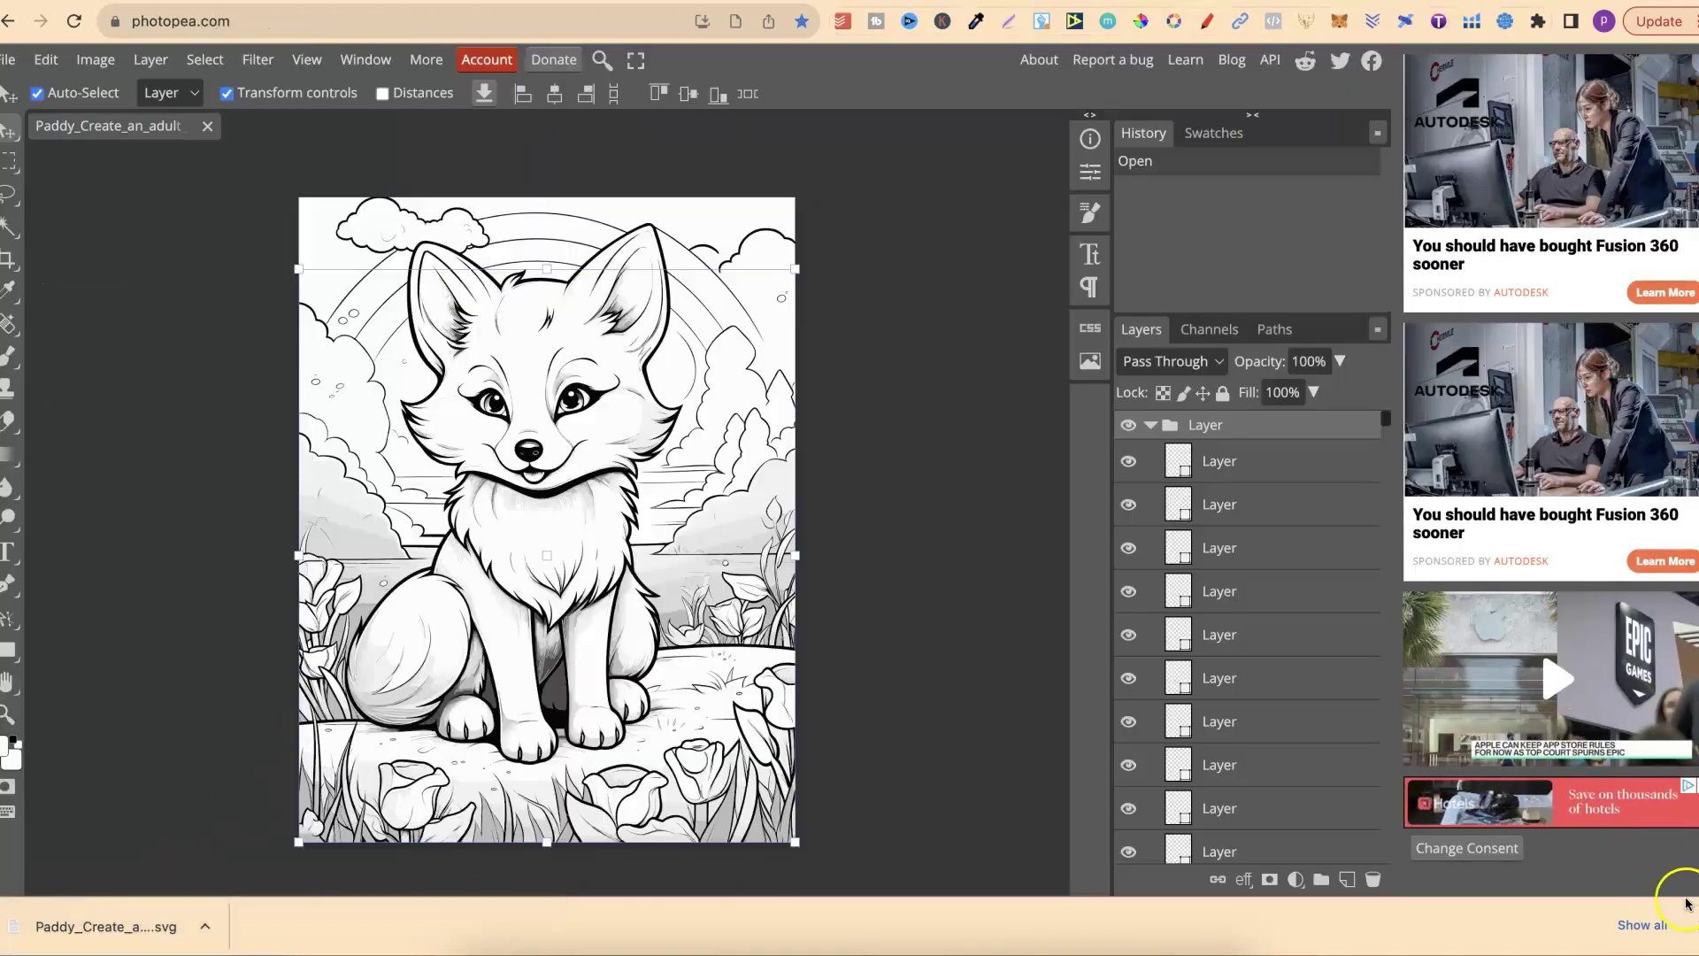
click(1684, 926)
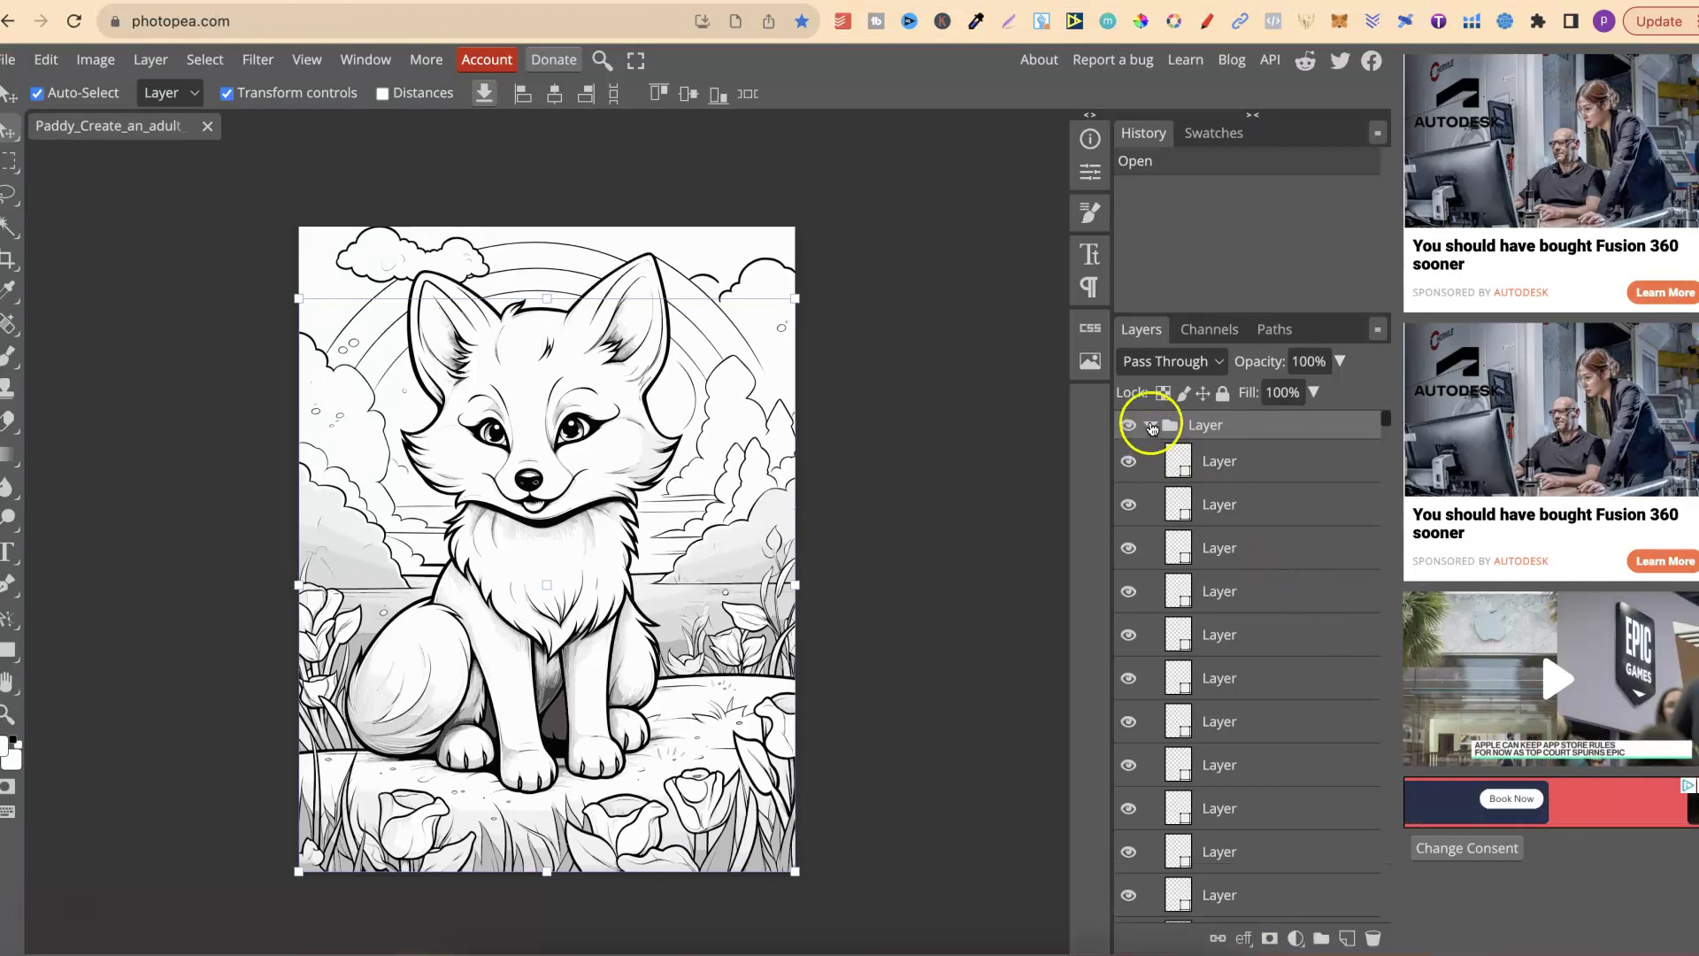
click(1151, 426)
click(1150, 454)
click(1150, 482)
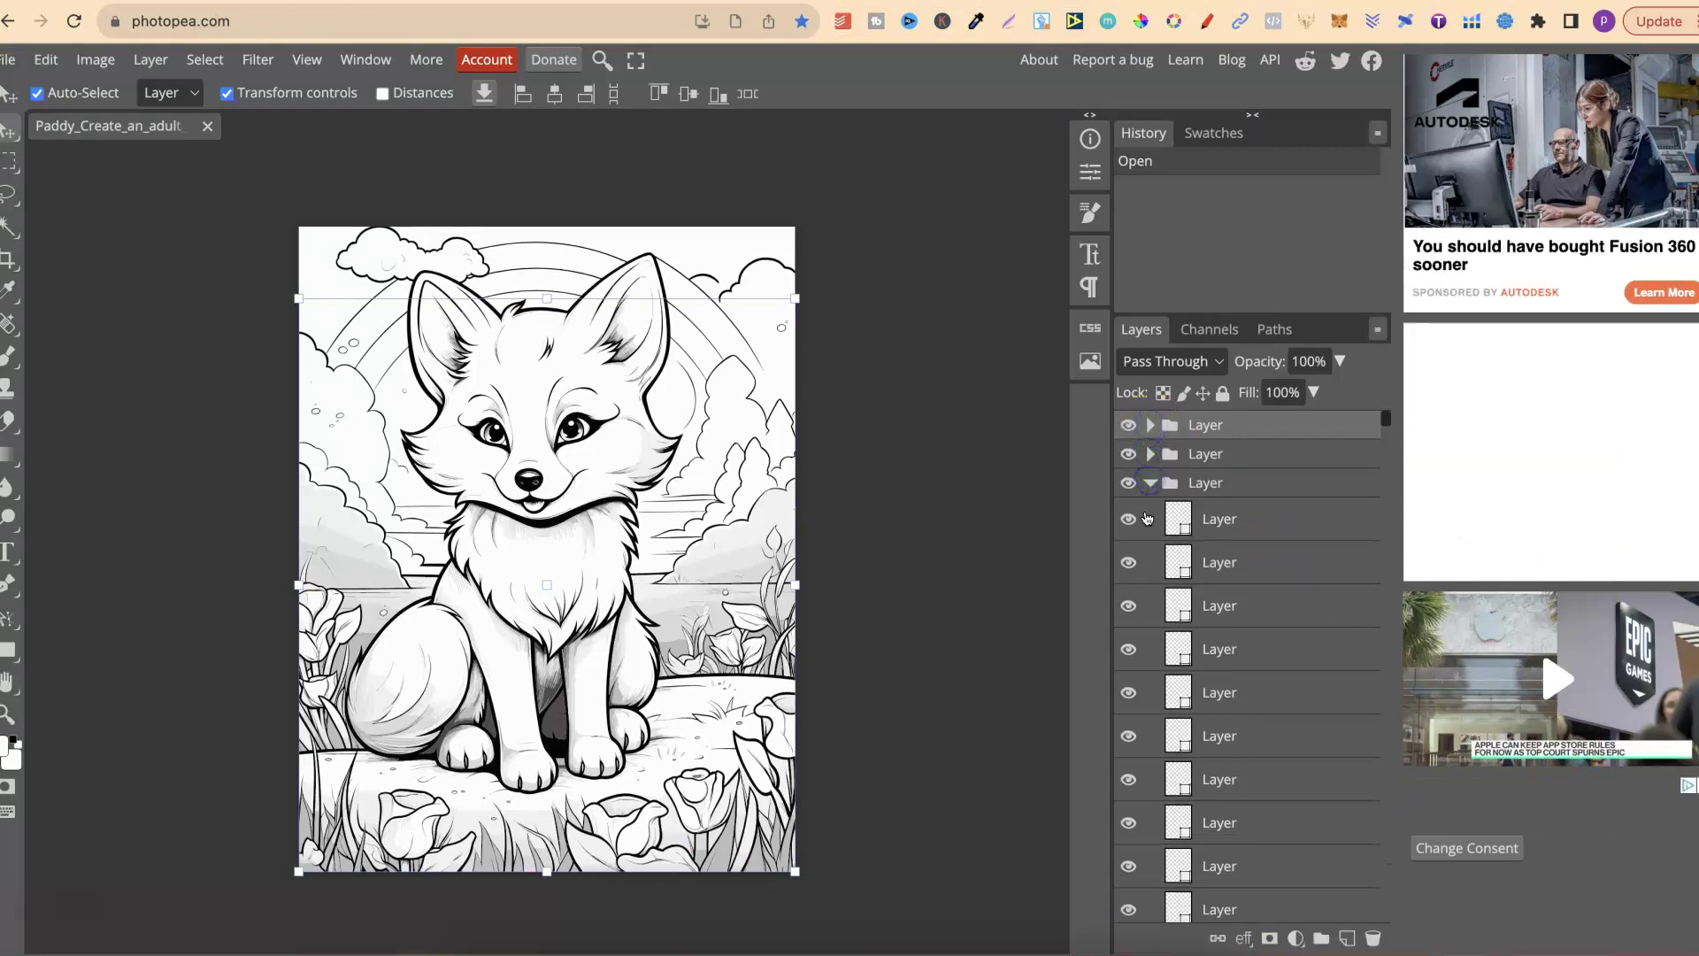
click(1151, 511)
click(1151, 541)
click(1150, 569)
click(1151, 598)
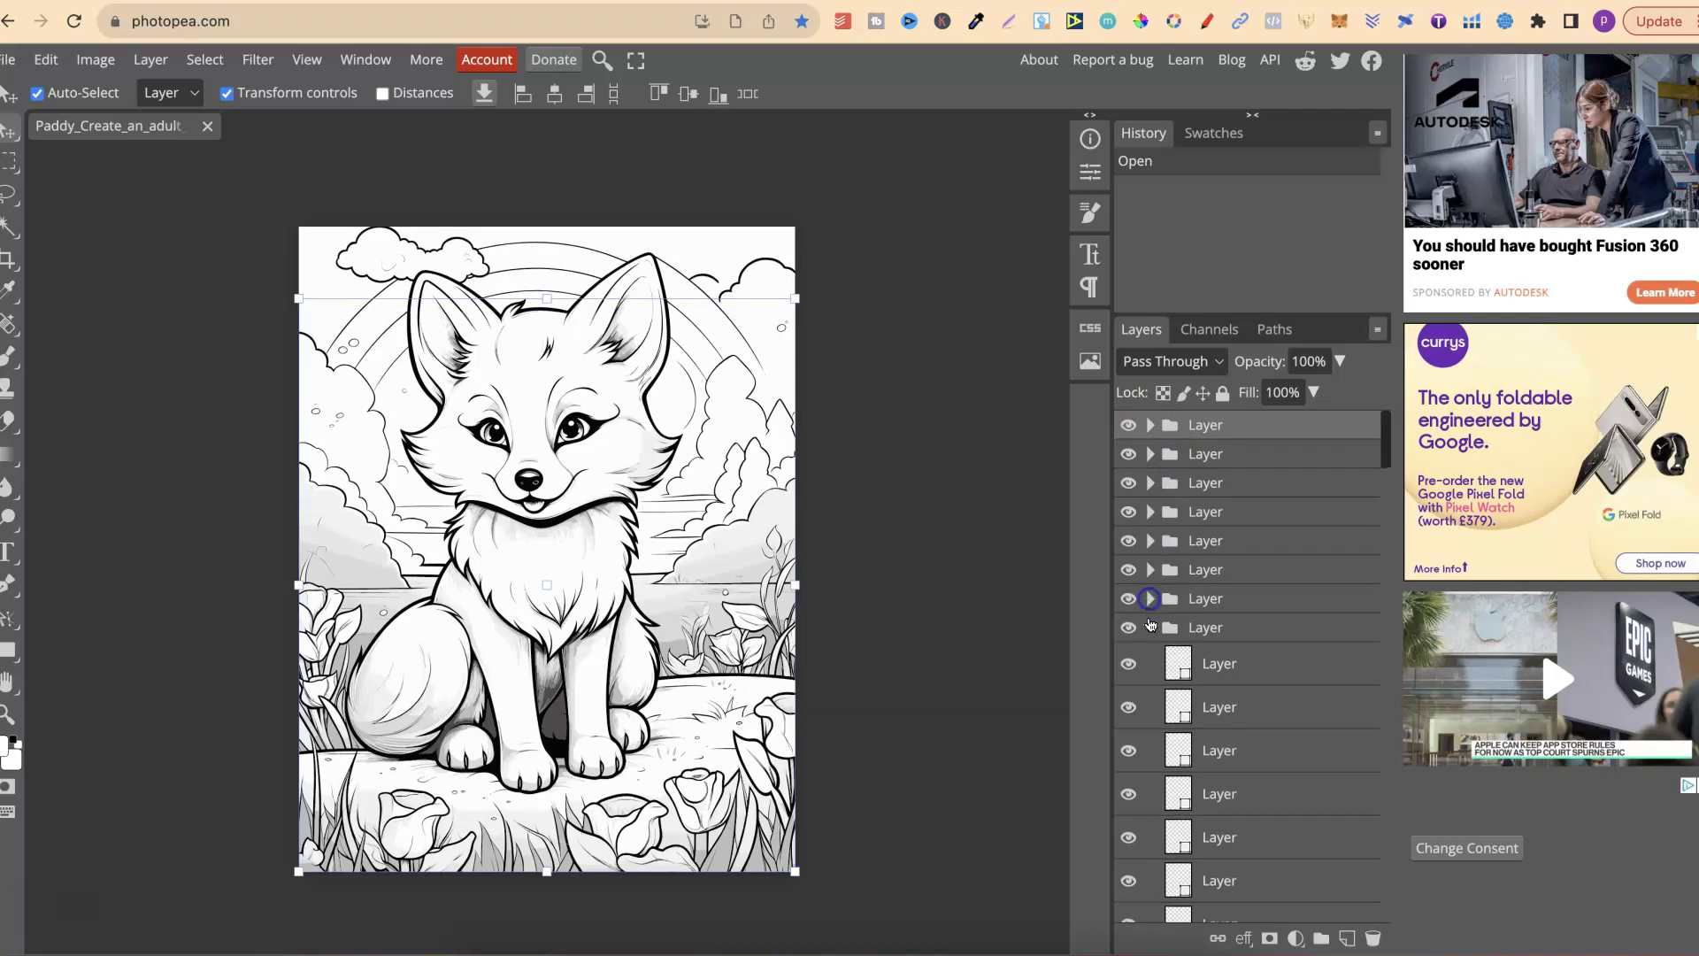
click(1150, 628)
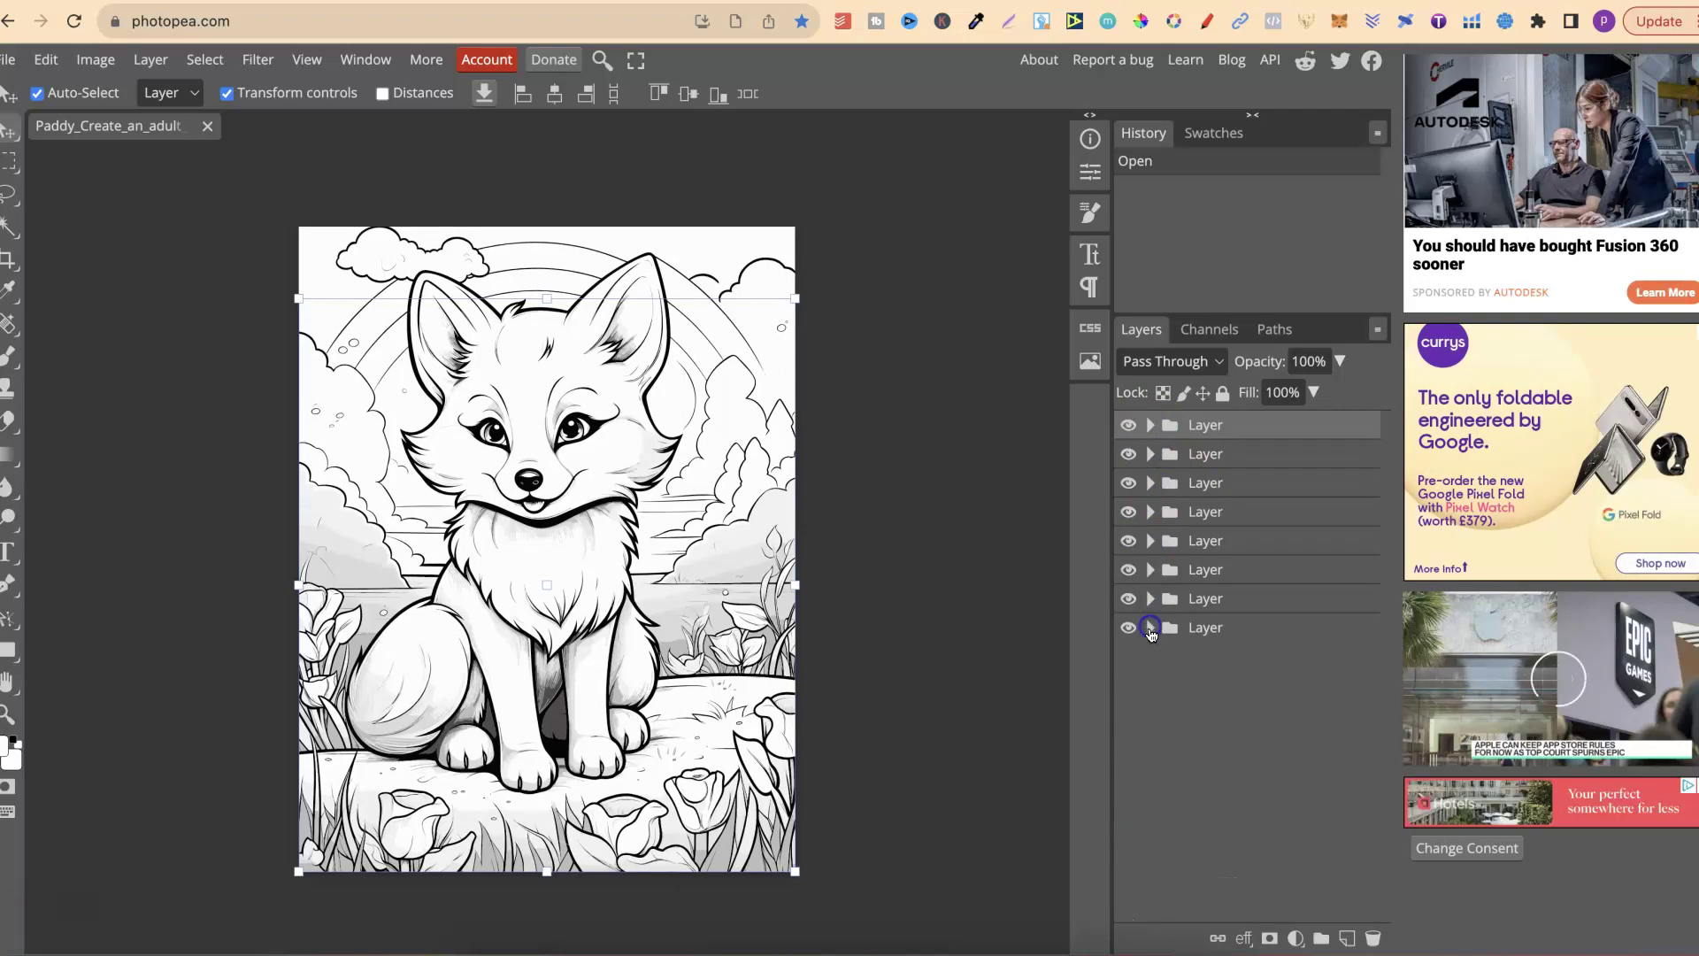
Add a new layer at the bottom of the stack with a white Color Fill
click(146, 59)
mouse_move(177, 89)
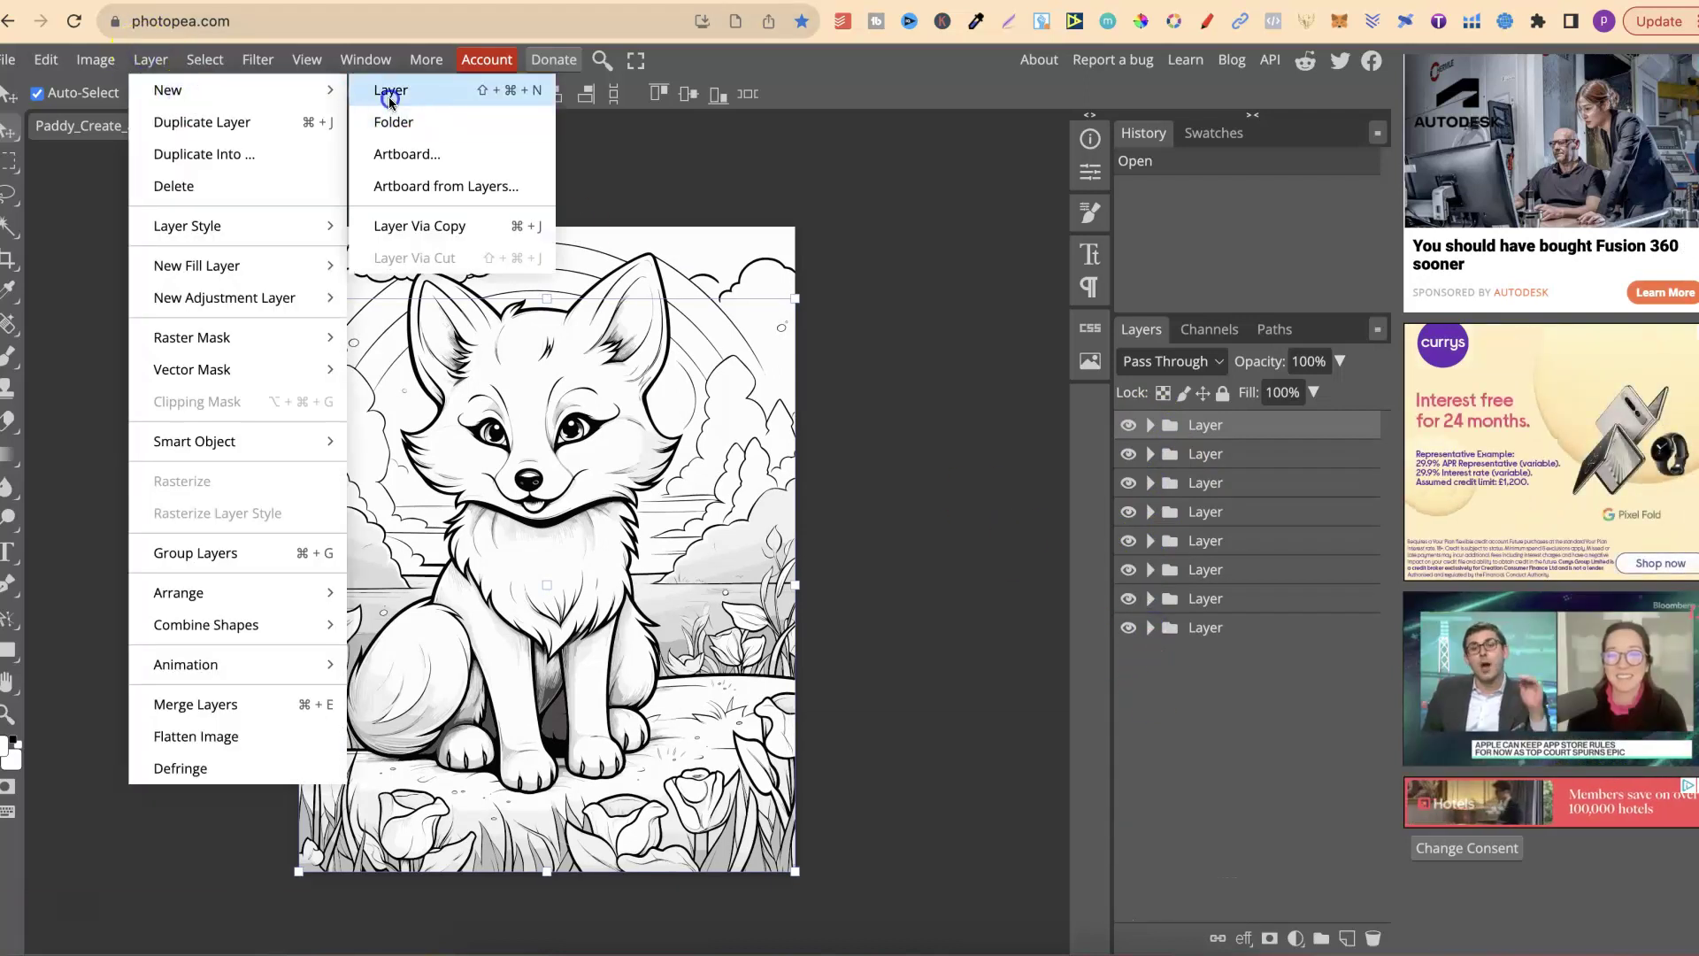
click(390, 91)
drag(1159, 431, 1190, 746)
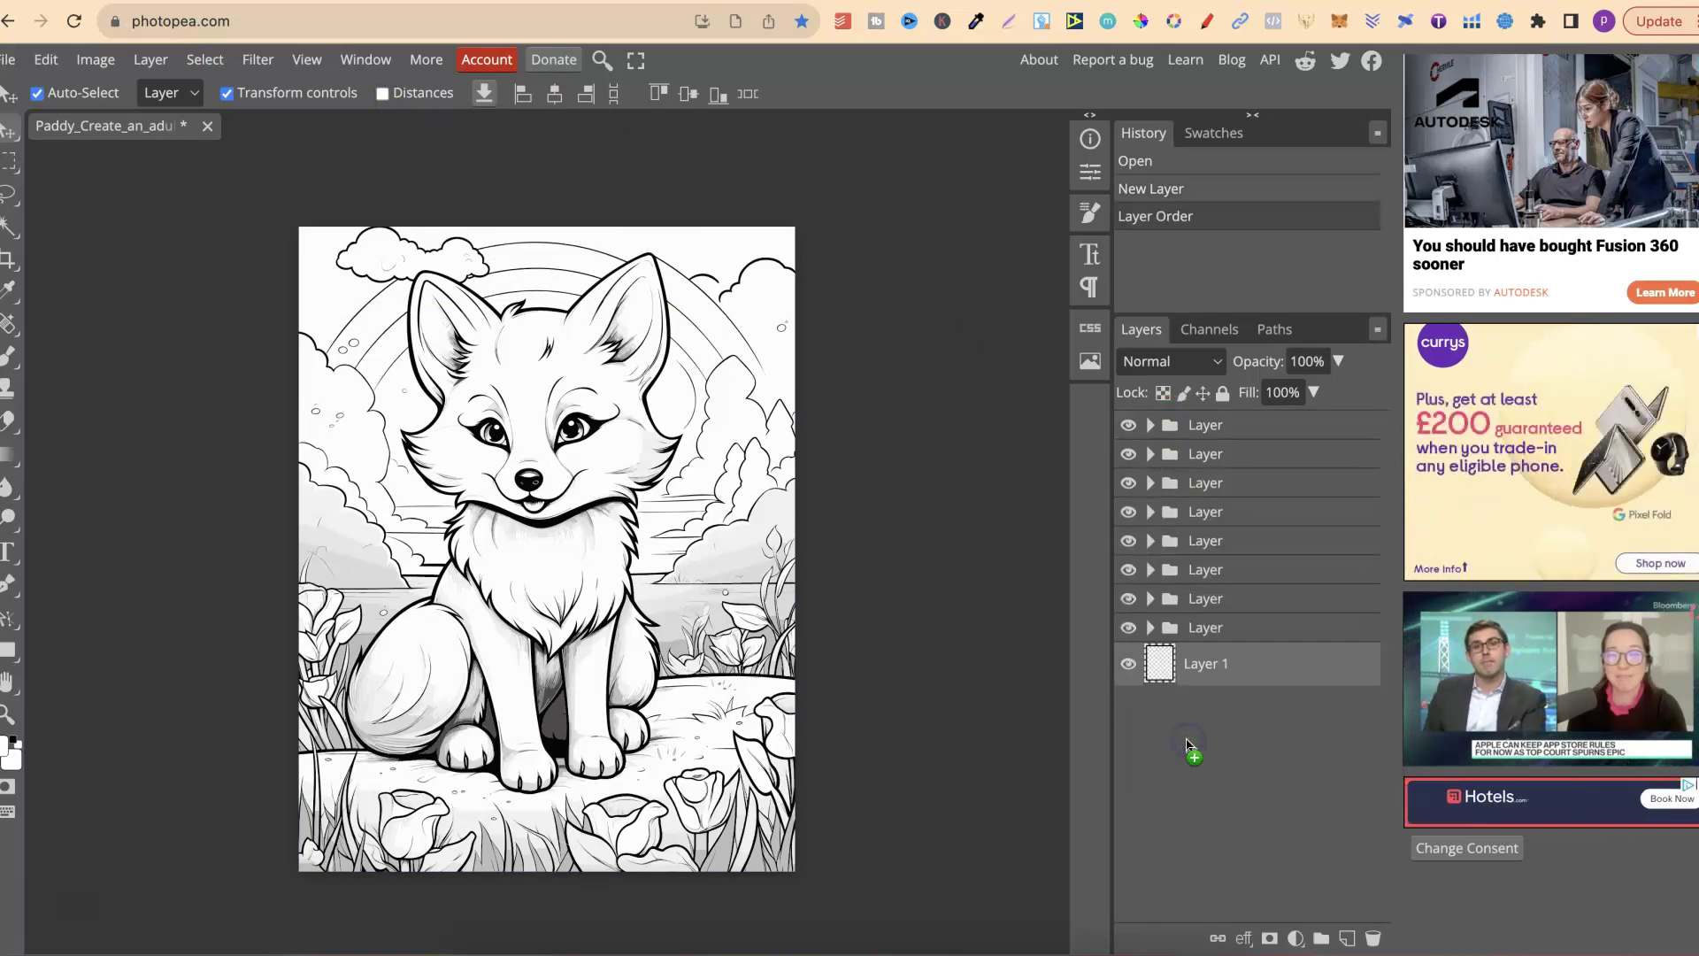
click(1295, 940)
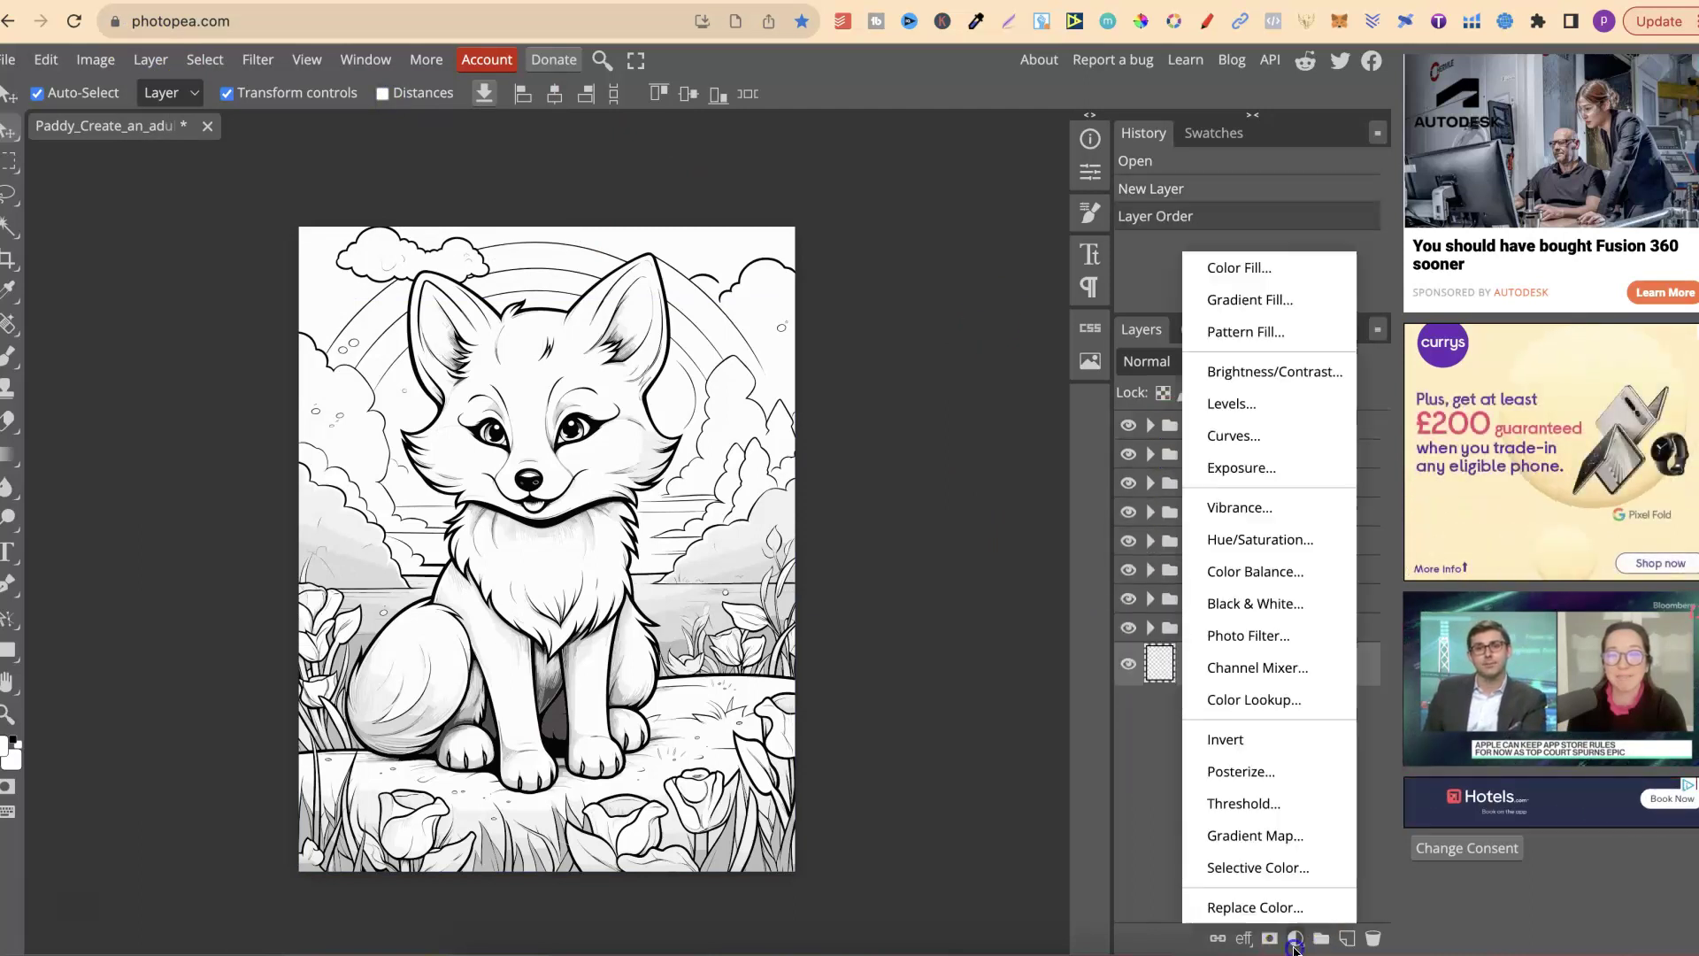
click(1221, 267)
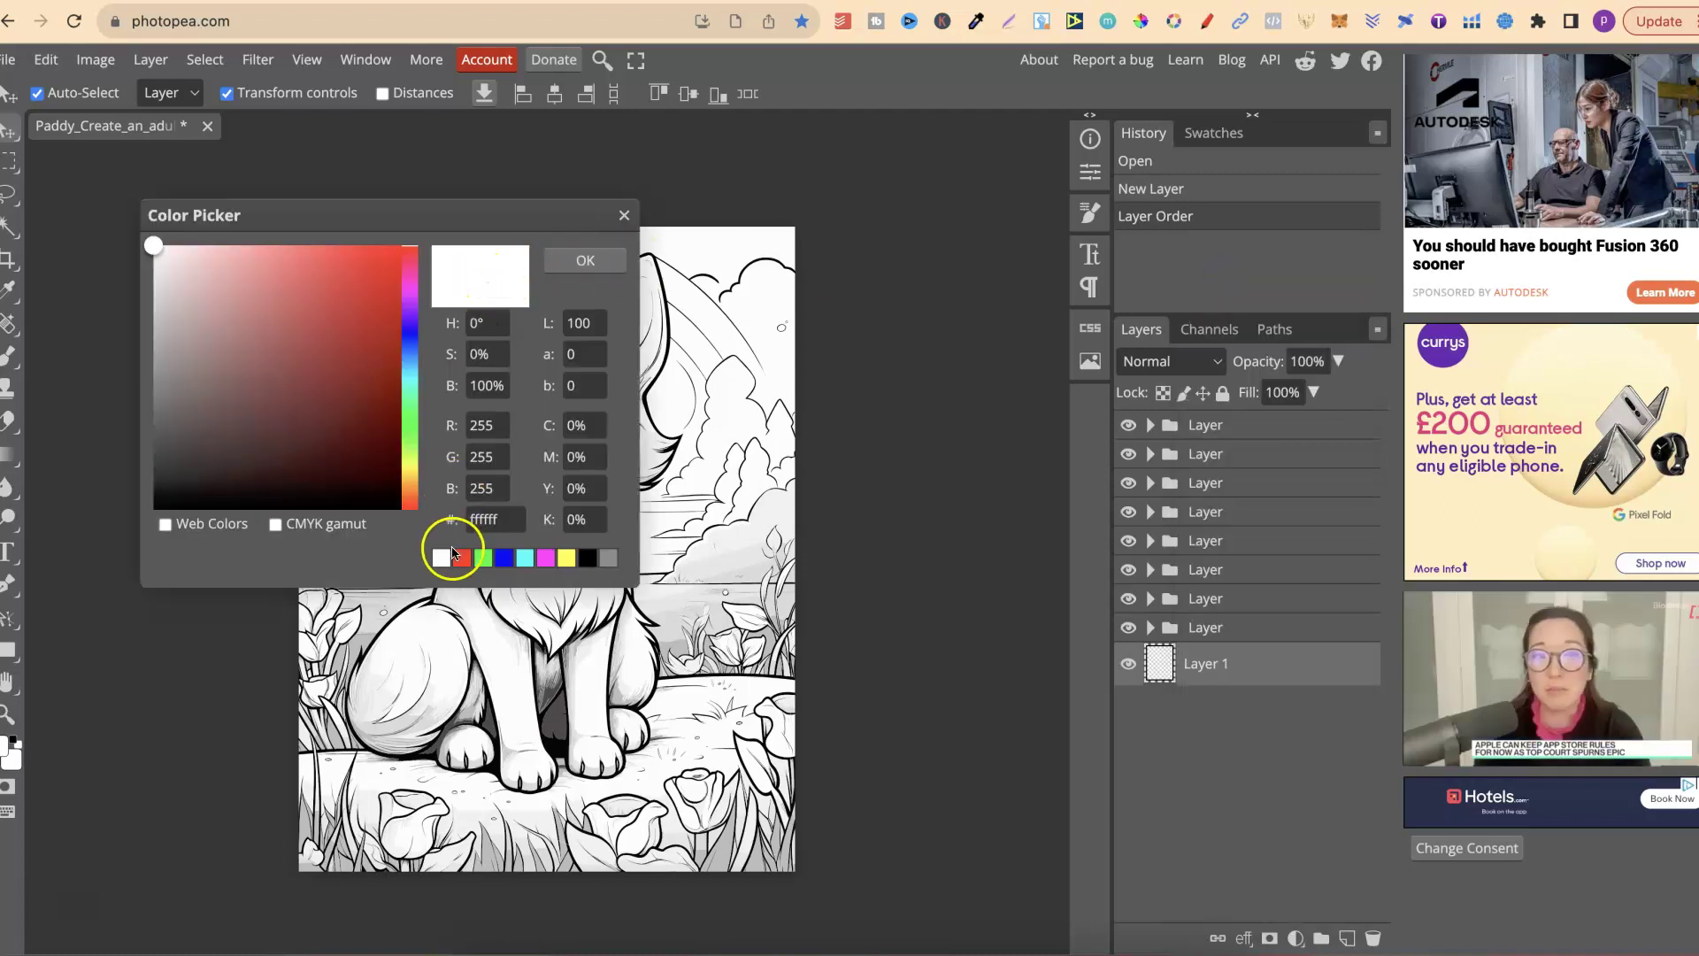
click(583, 261)
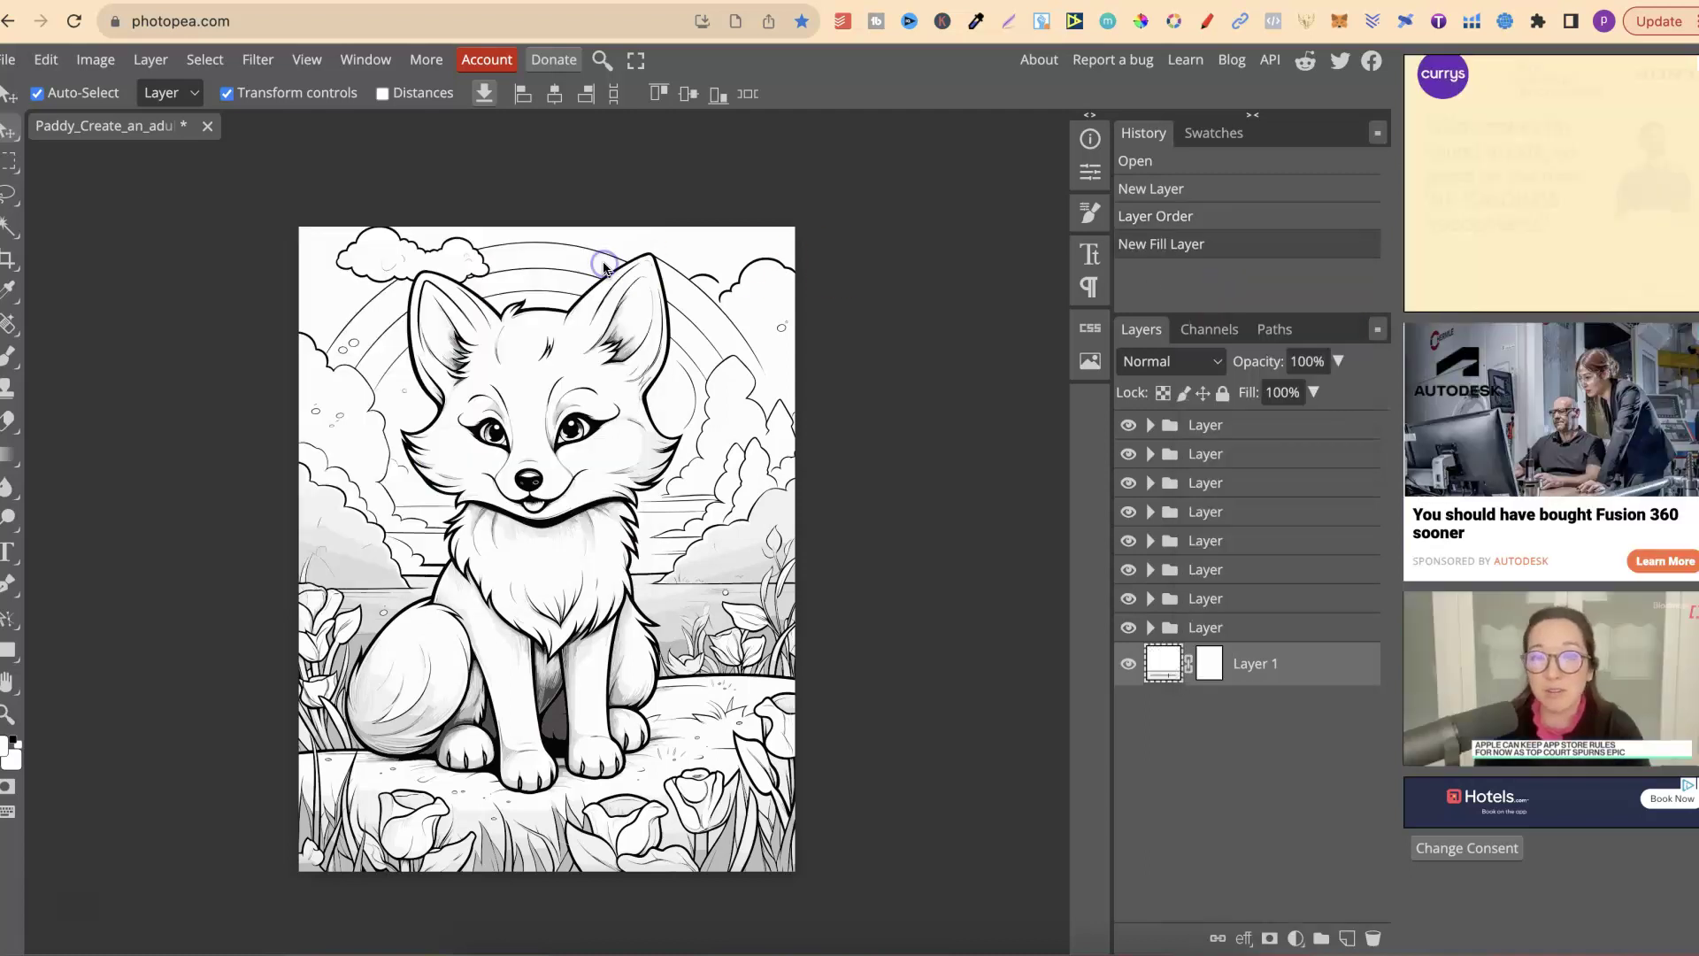
Hide the top six layer groups so only the clean fox line art shows
click(1126, 428)
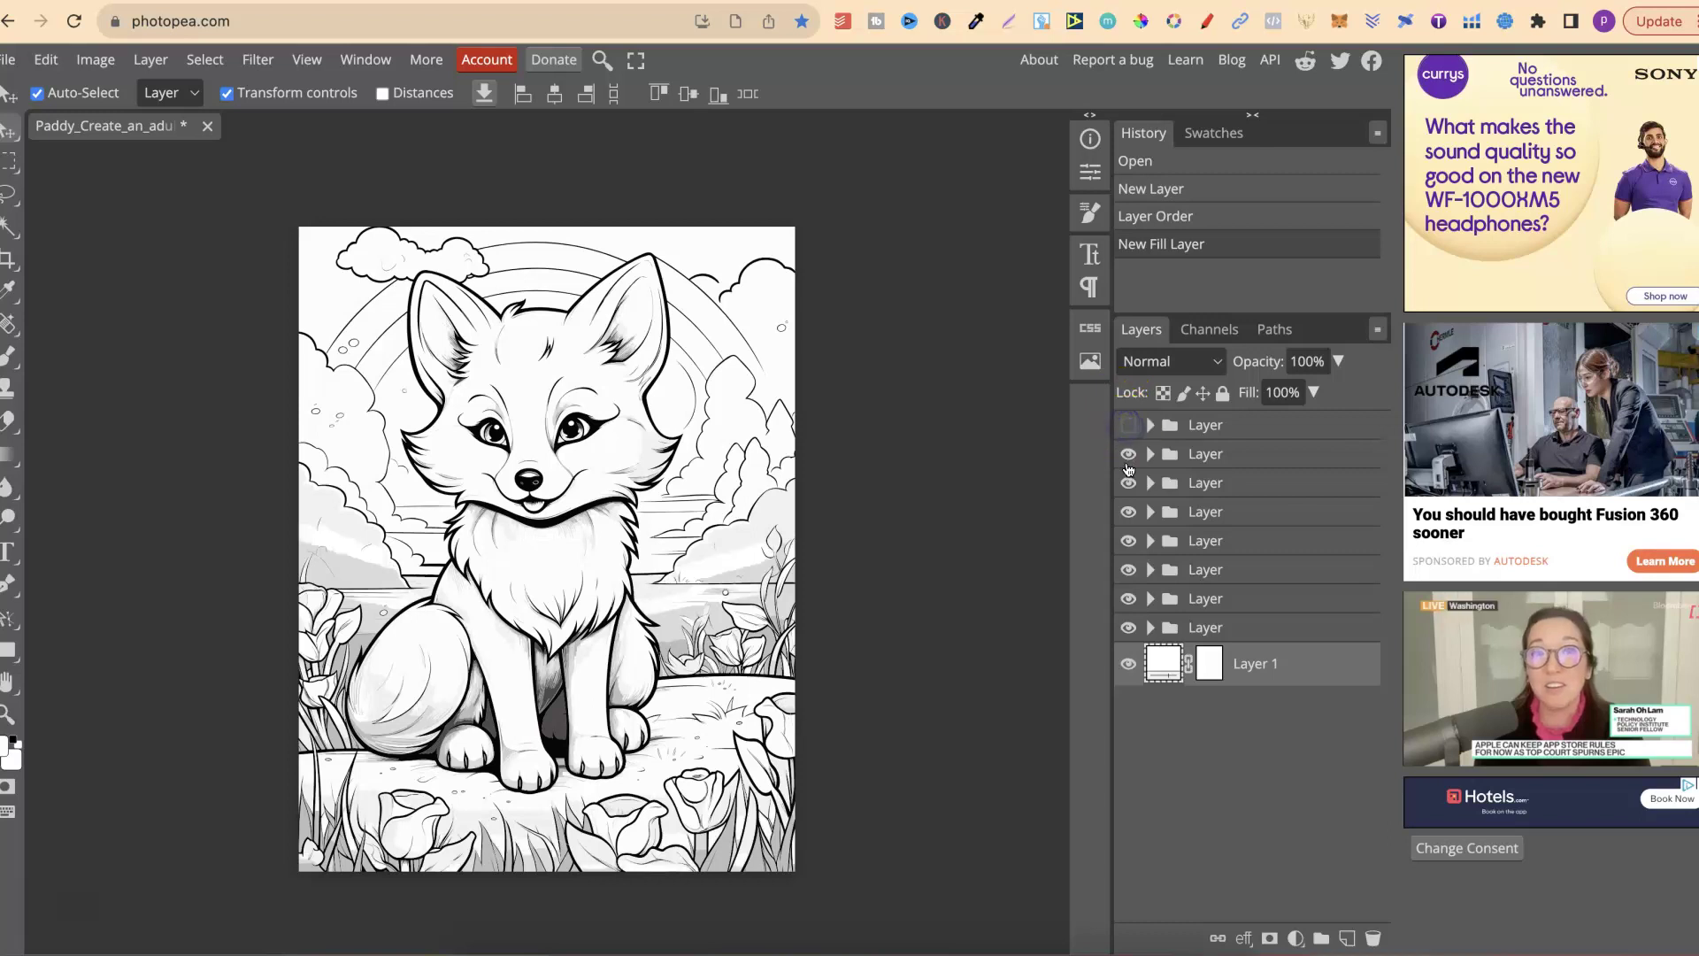
click(1127, 456)
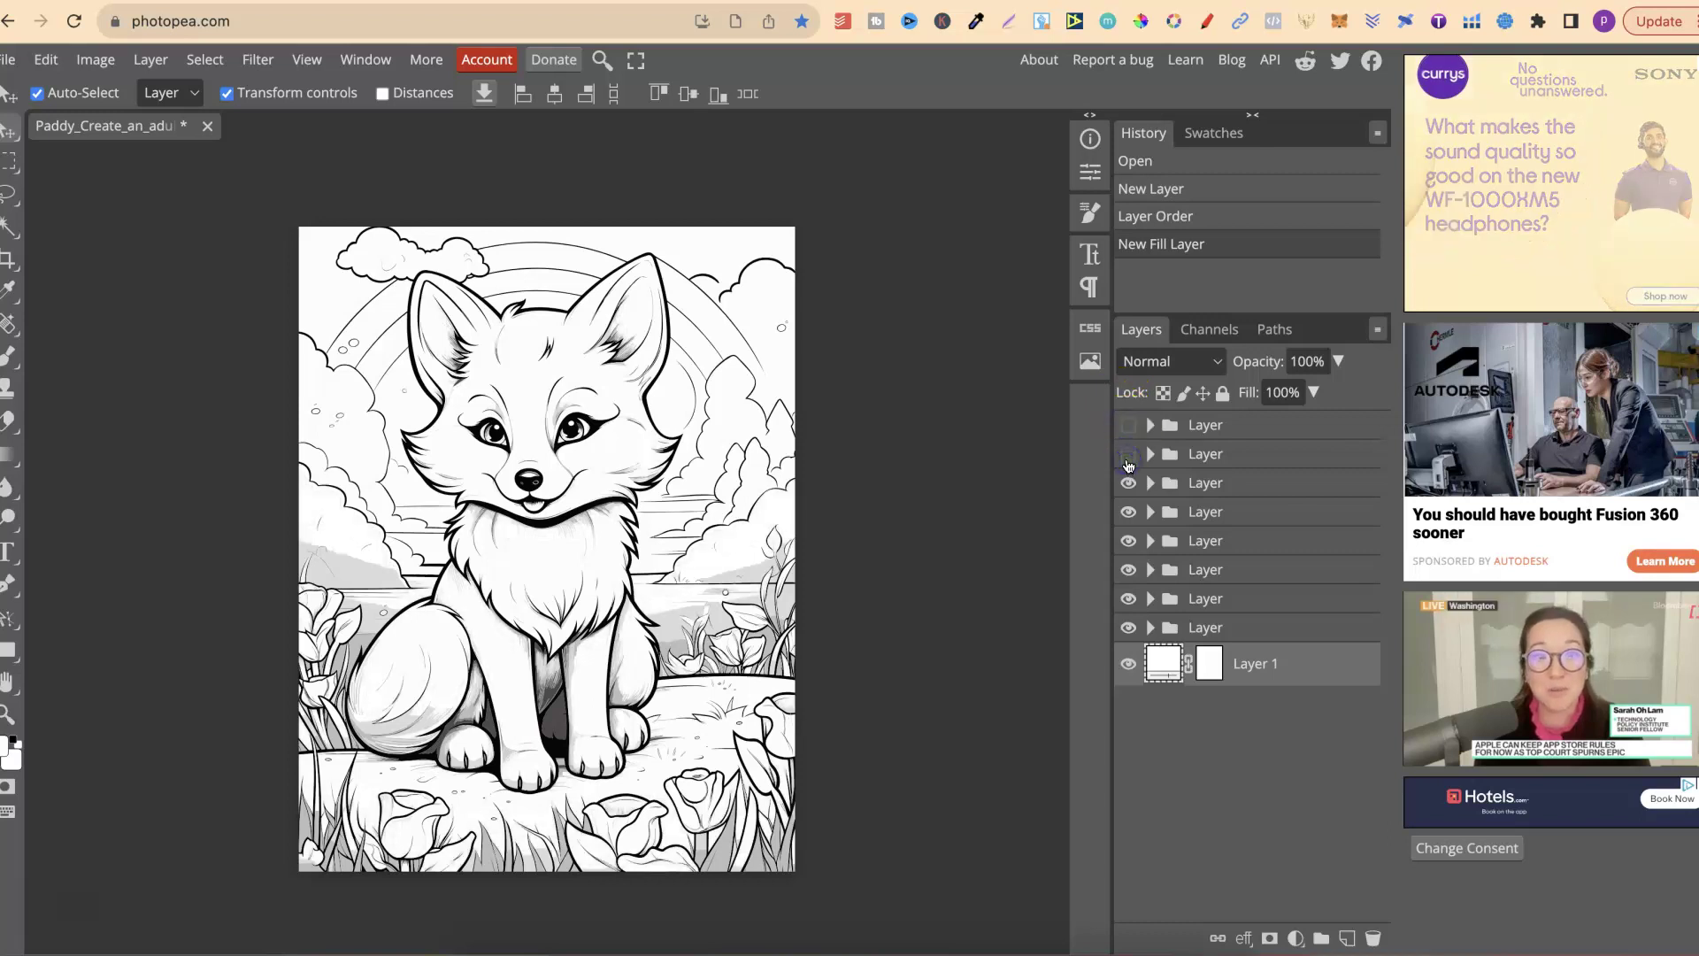
click(1128, 515)
click(1129, 541)
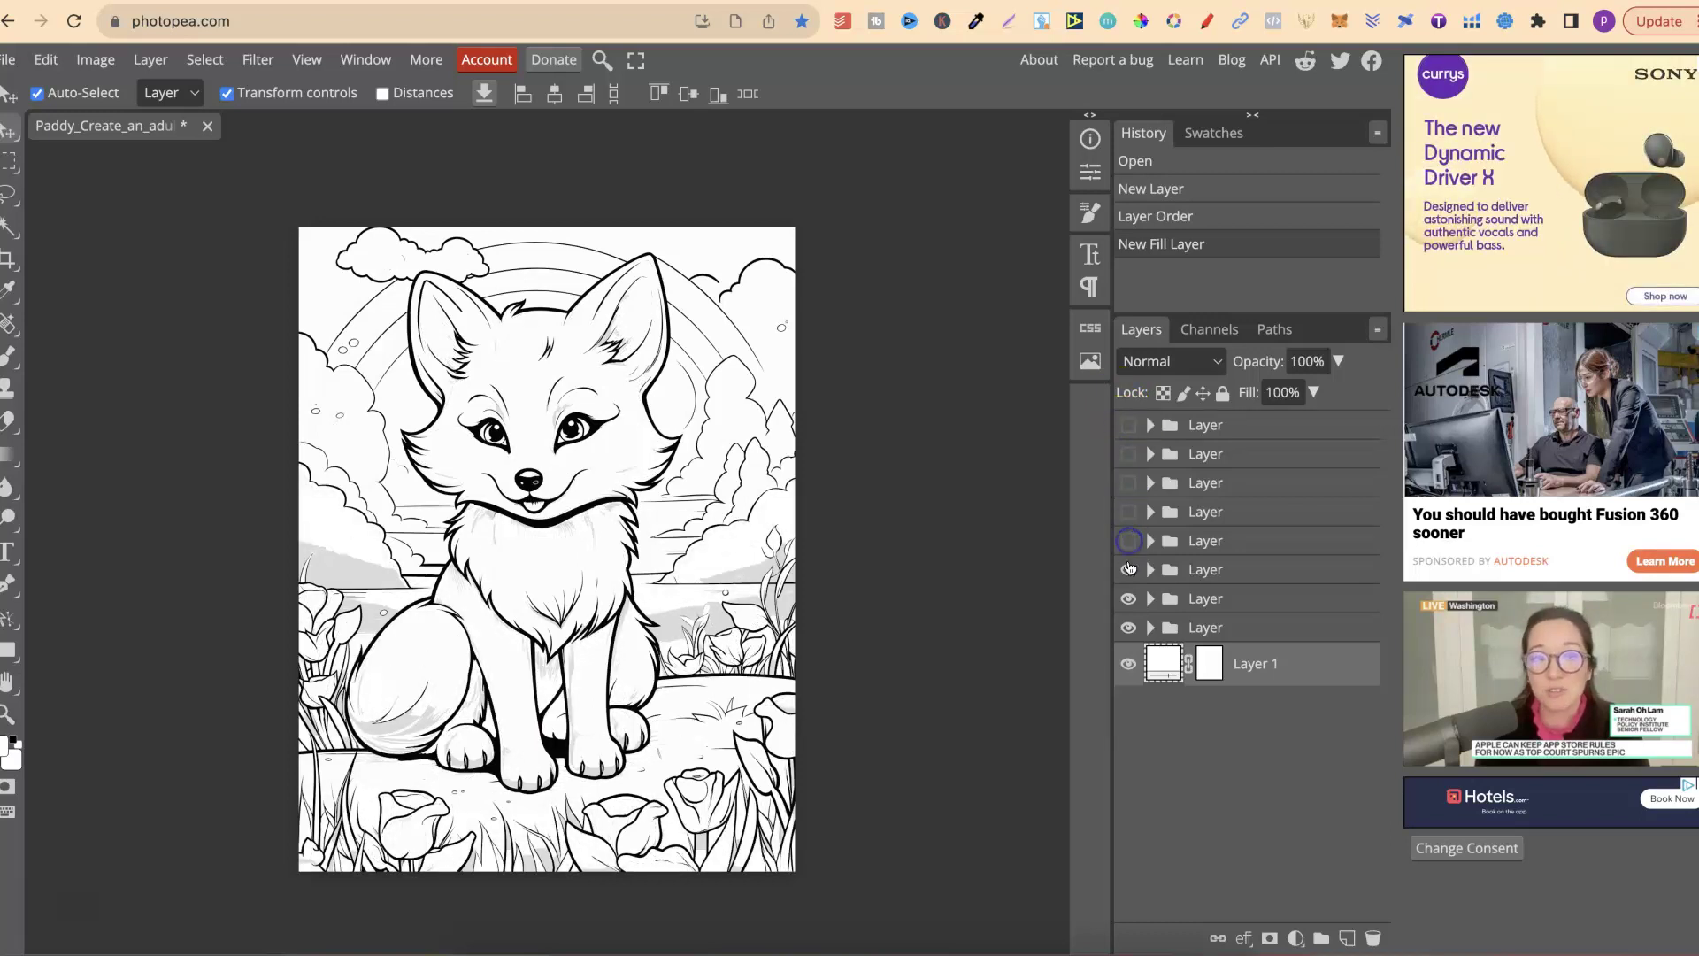
click(1128, 570)
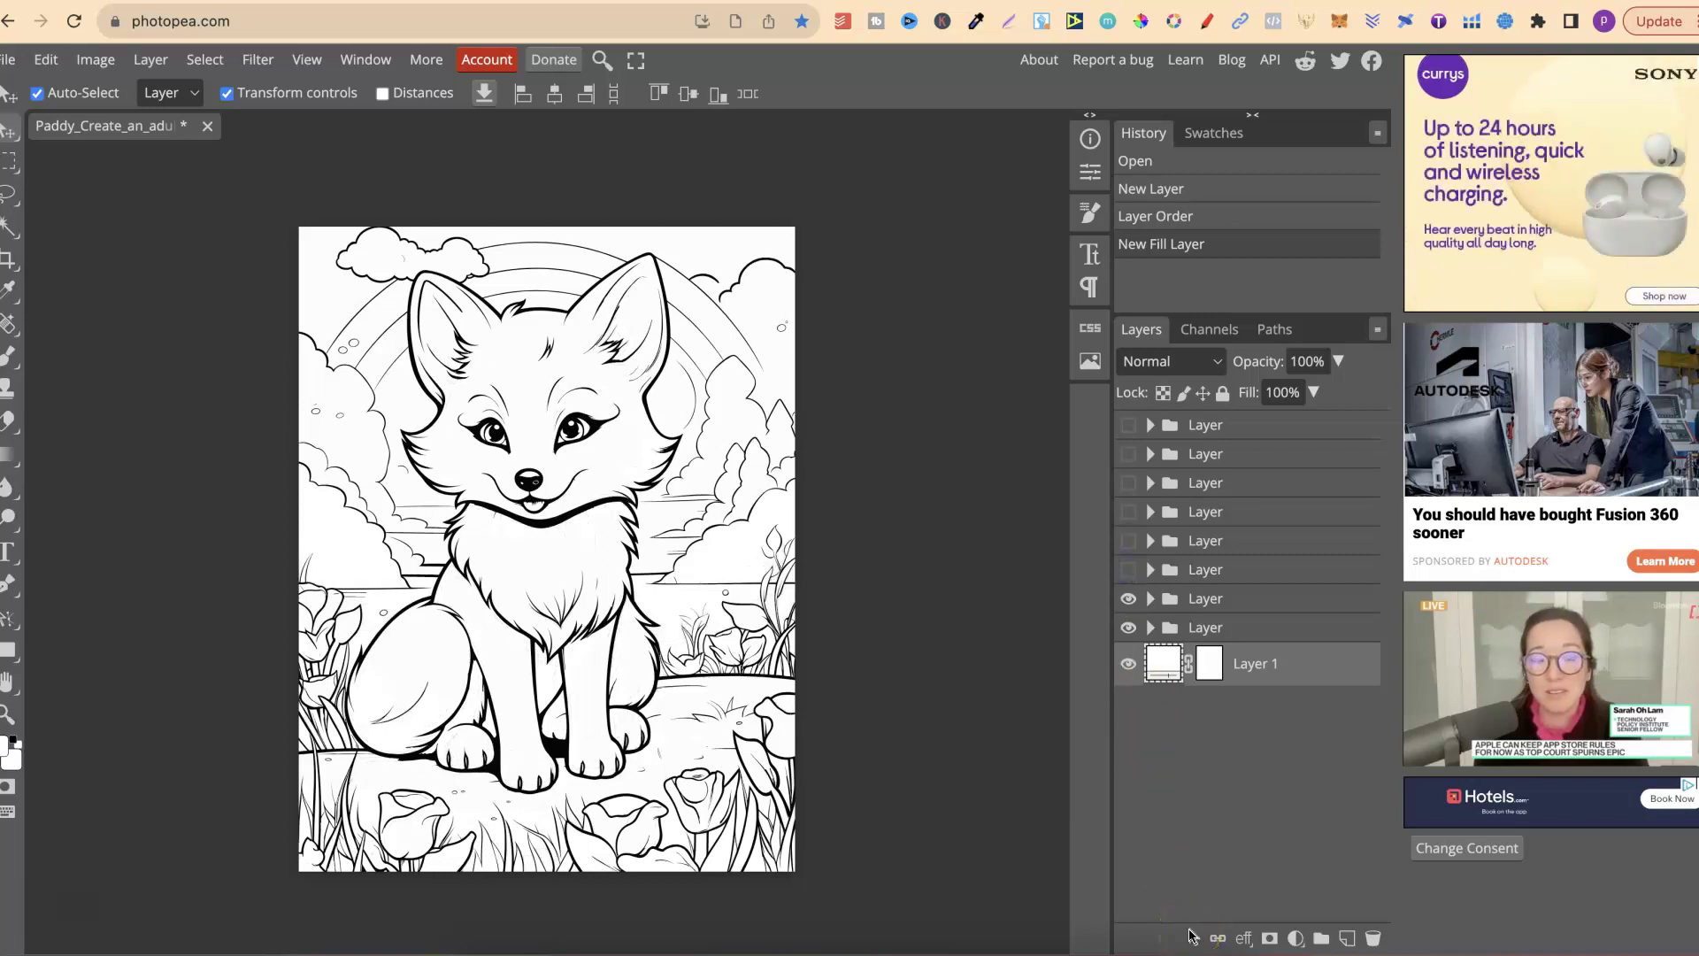
Export the cleaned fox page as PNG via File > Export as, then open the downloaded file
click(9, 59)
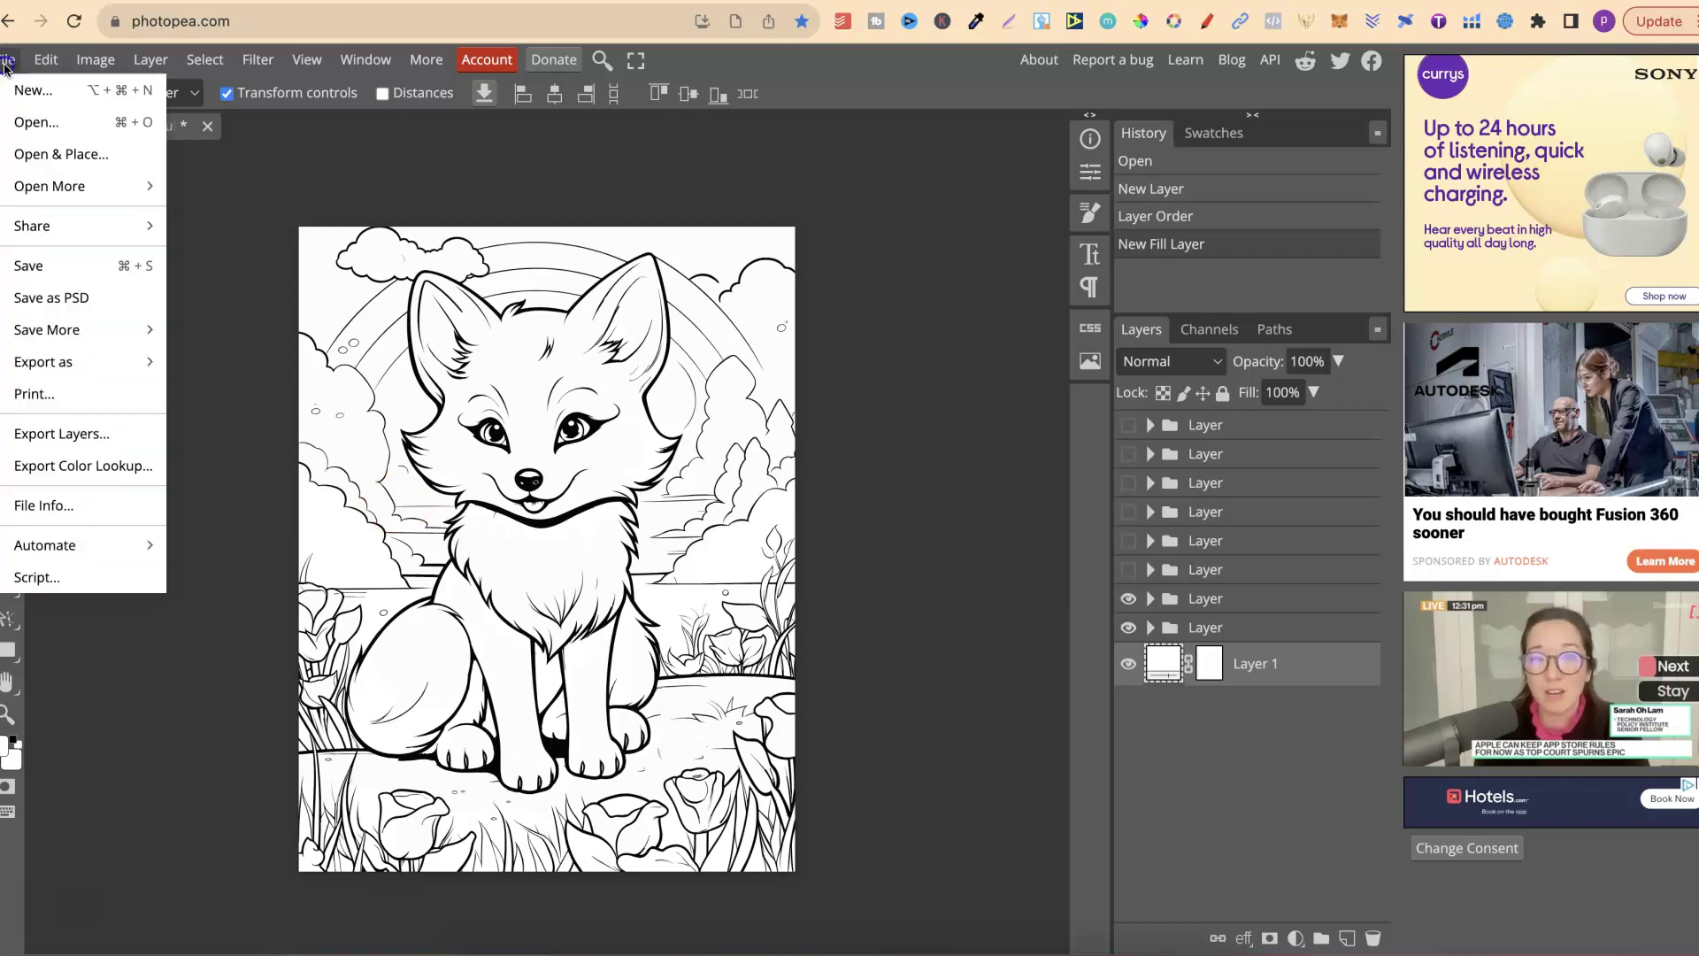
click(55, 355)
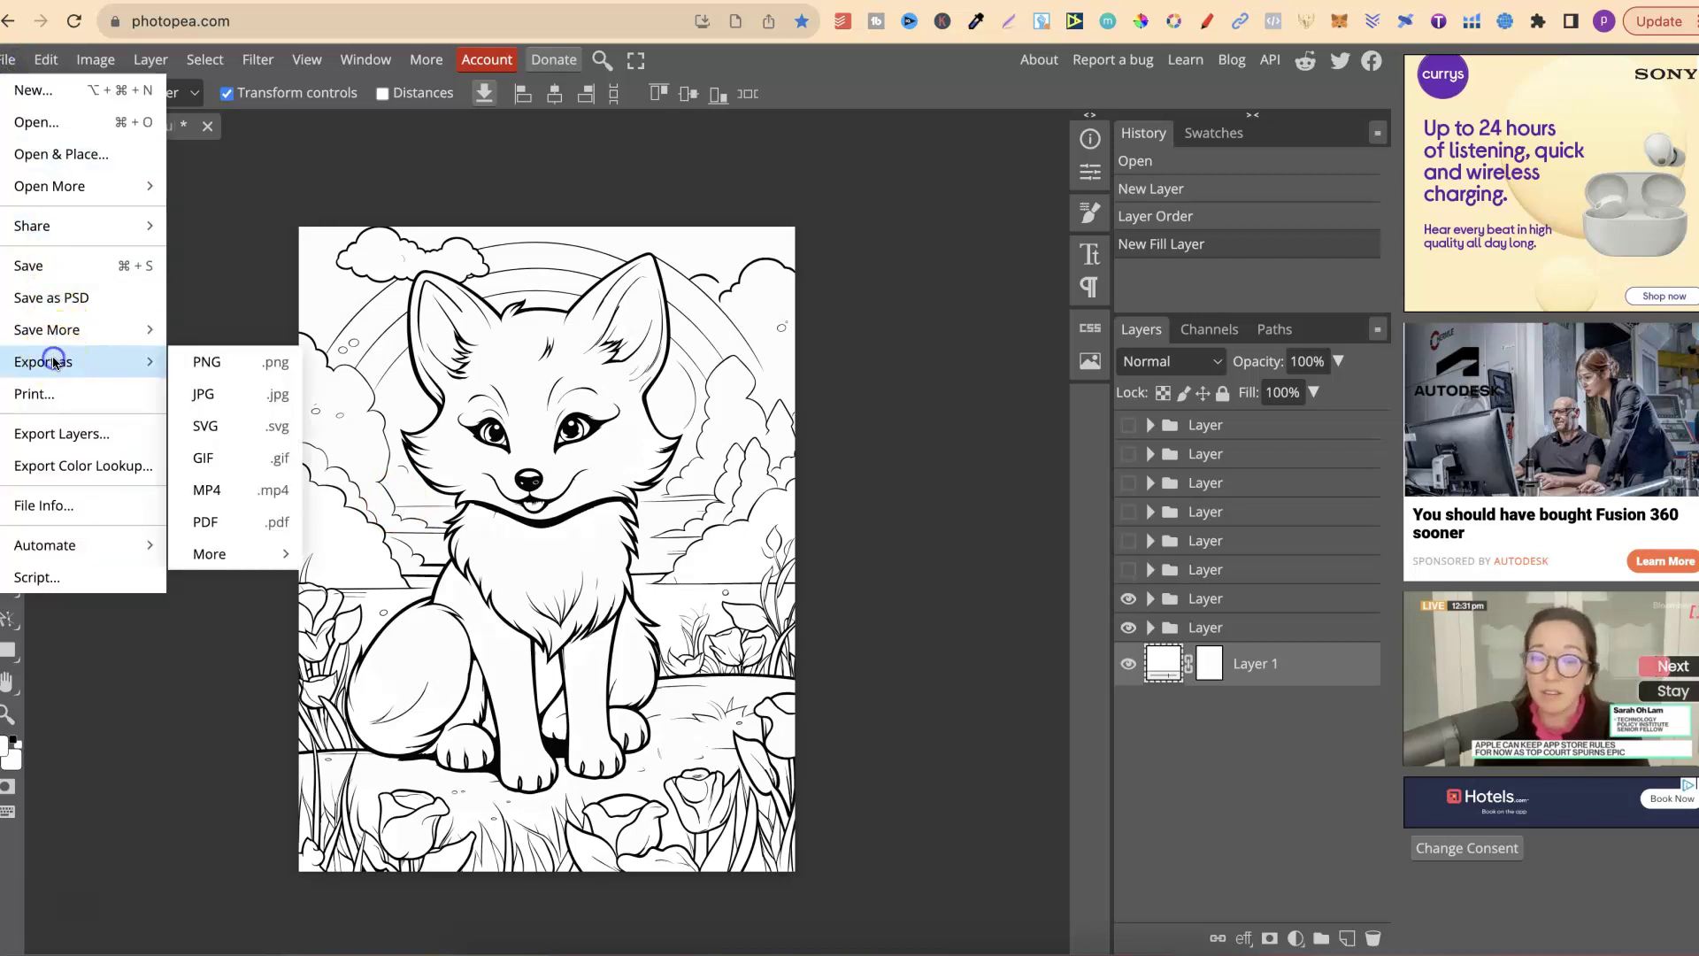
click(207, 364)
click(731, 464)
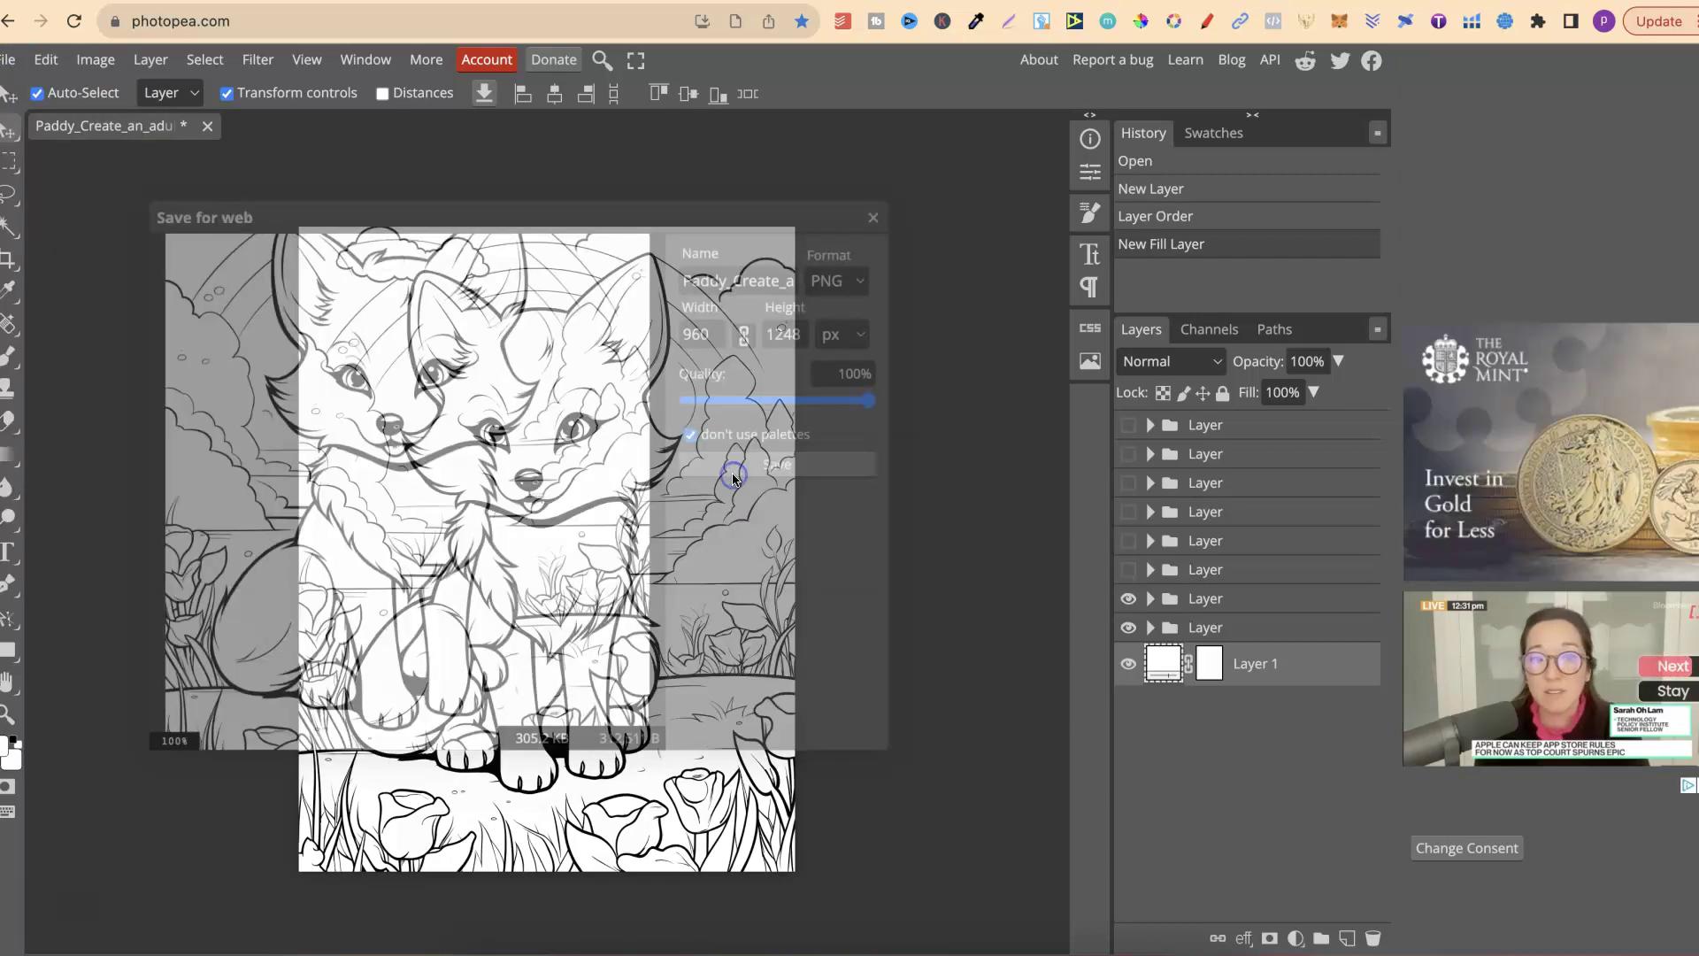
click(140, 926)
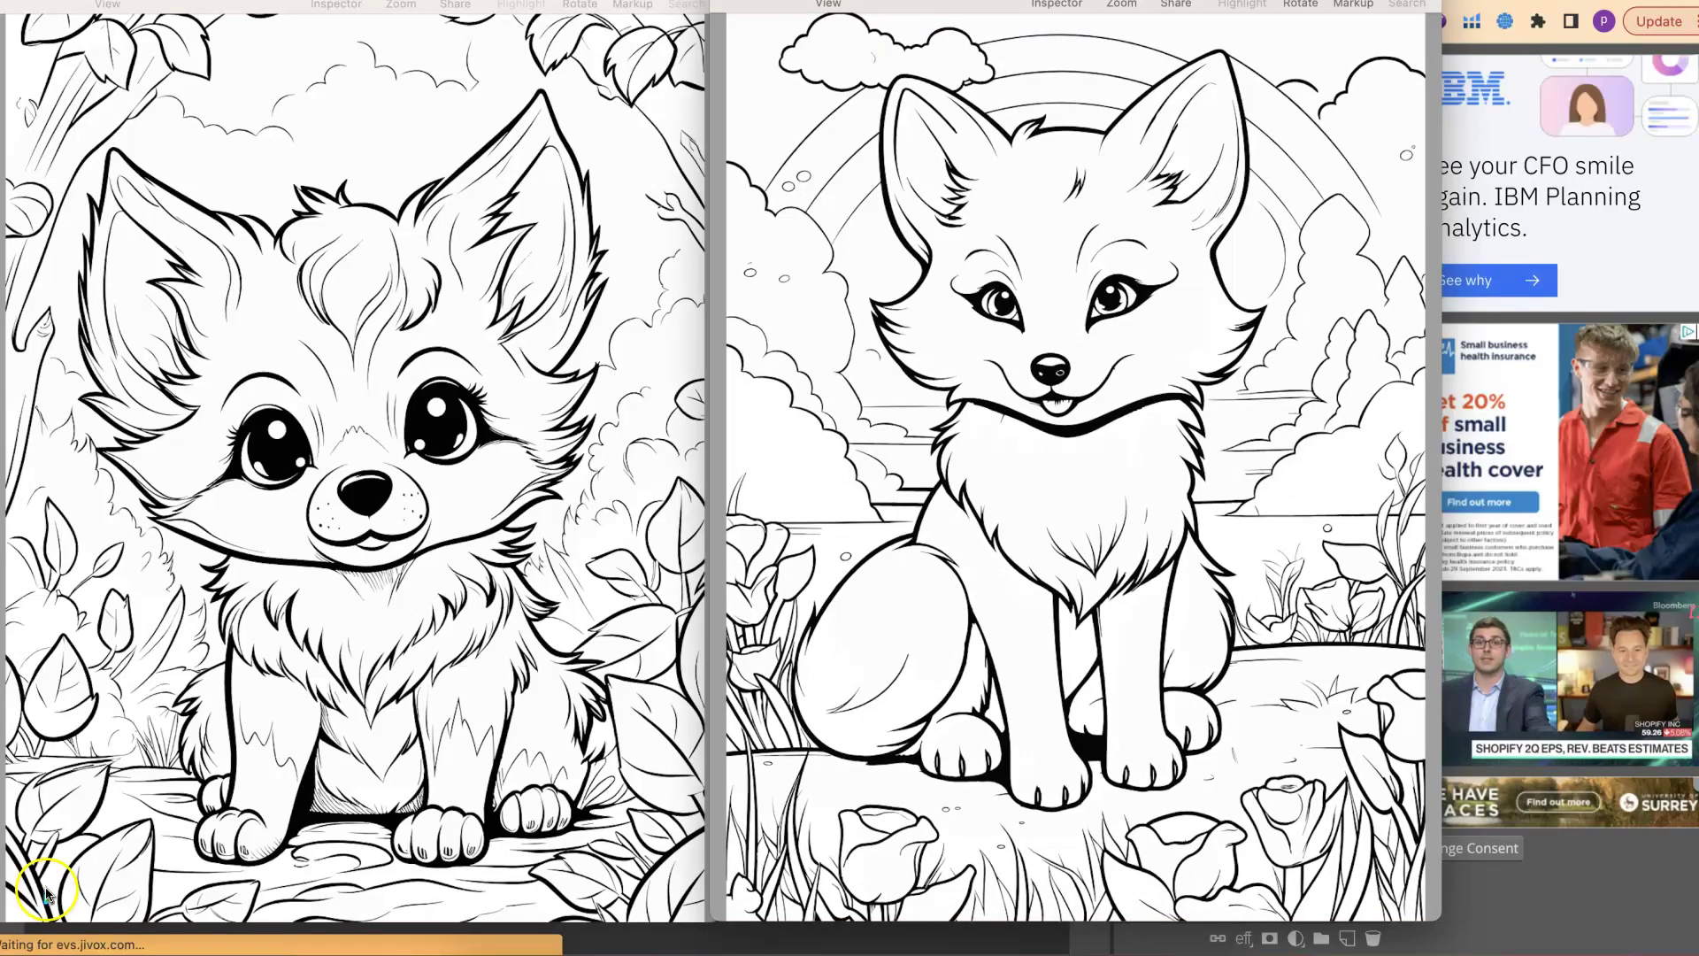
Leave the image viewer and show page 2's shaded fox in the Canva CPPG Examples design
key(super+Tab)
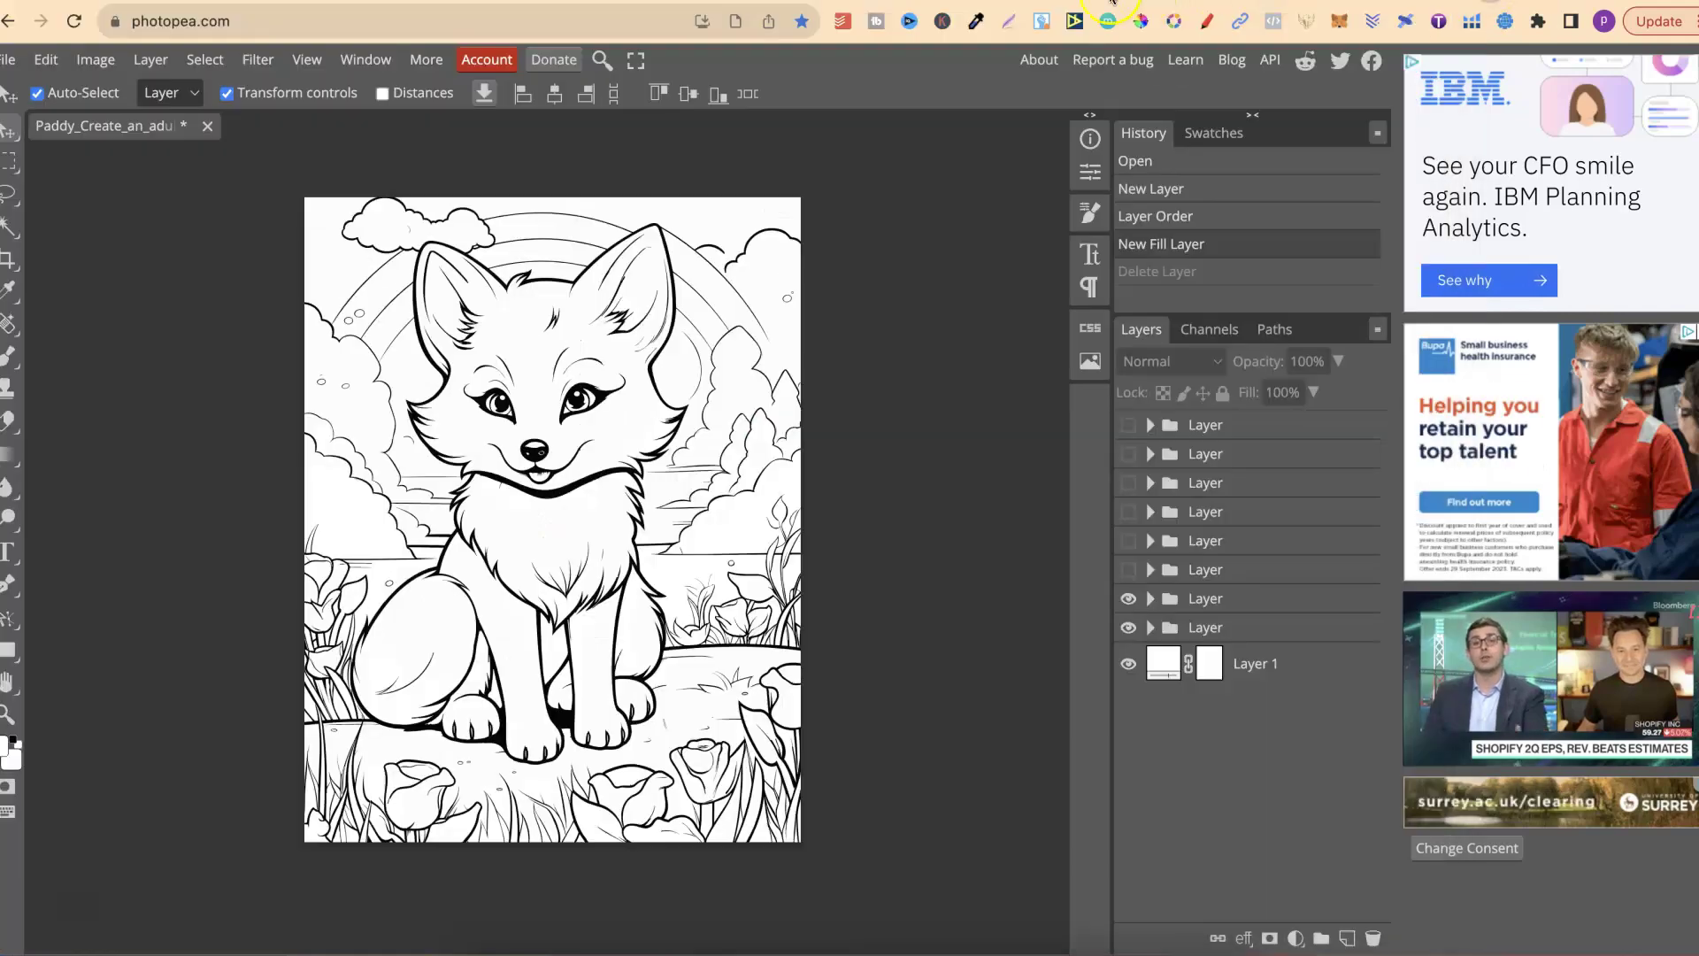
click(1237, 2)
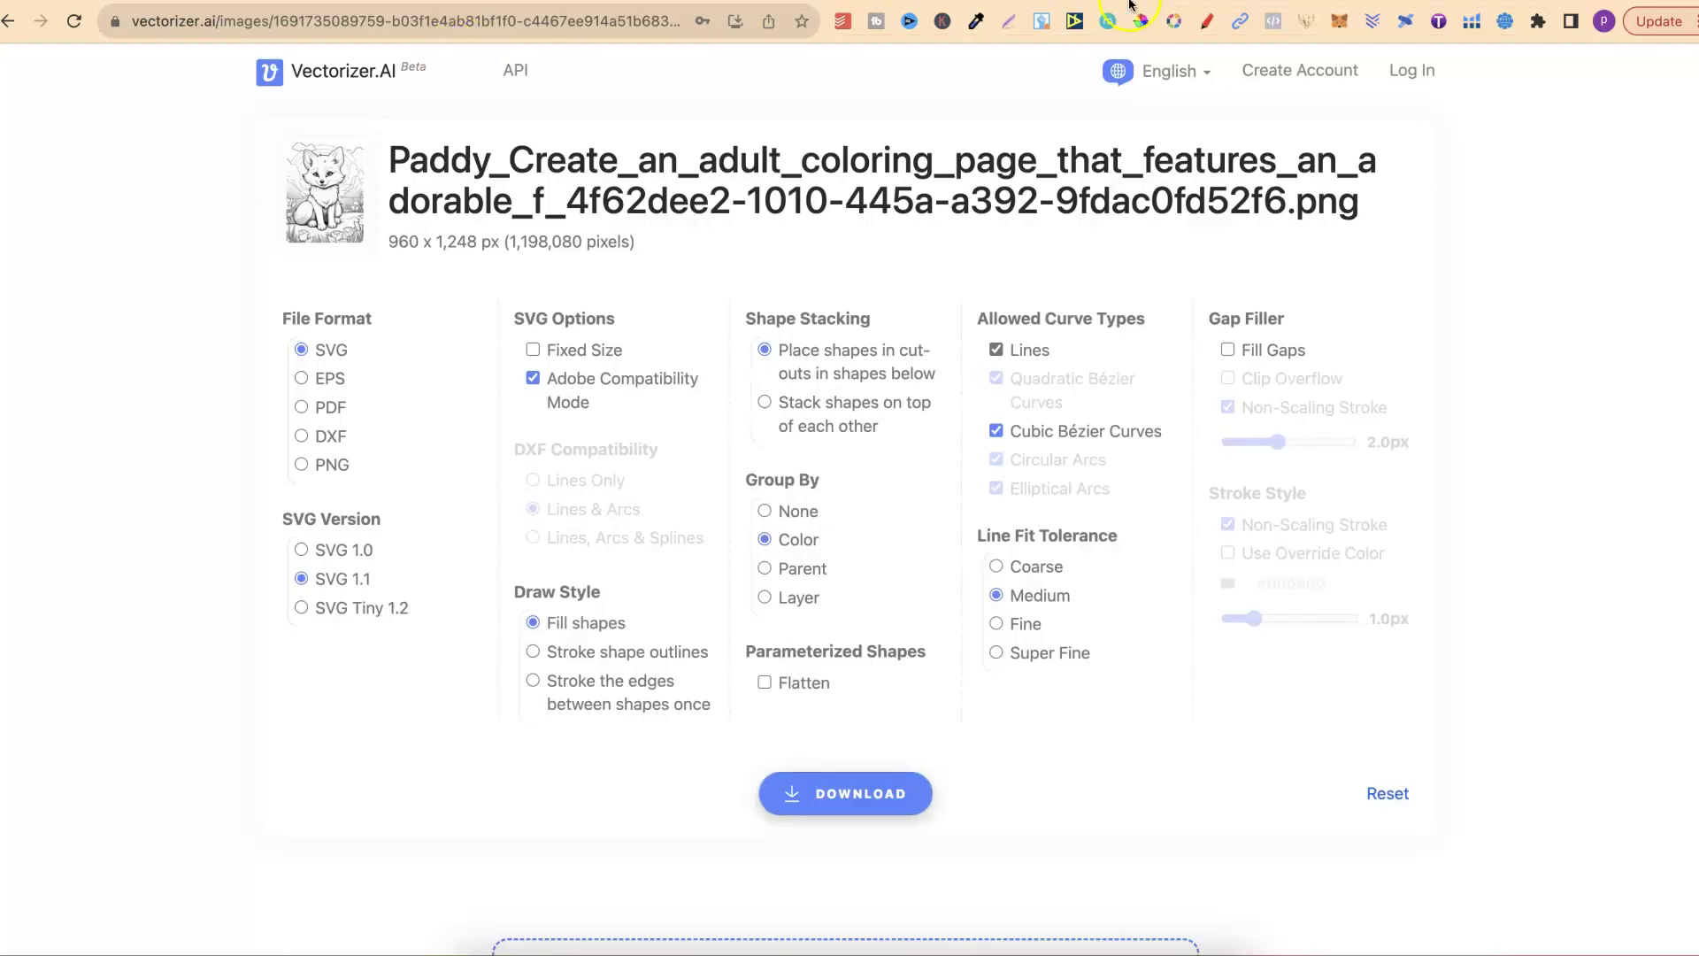
click(1416, 3)
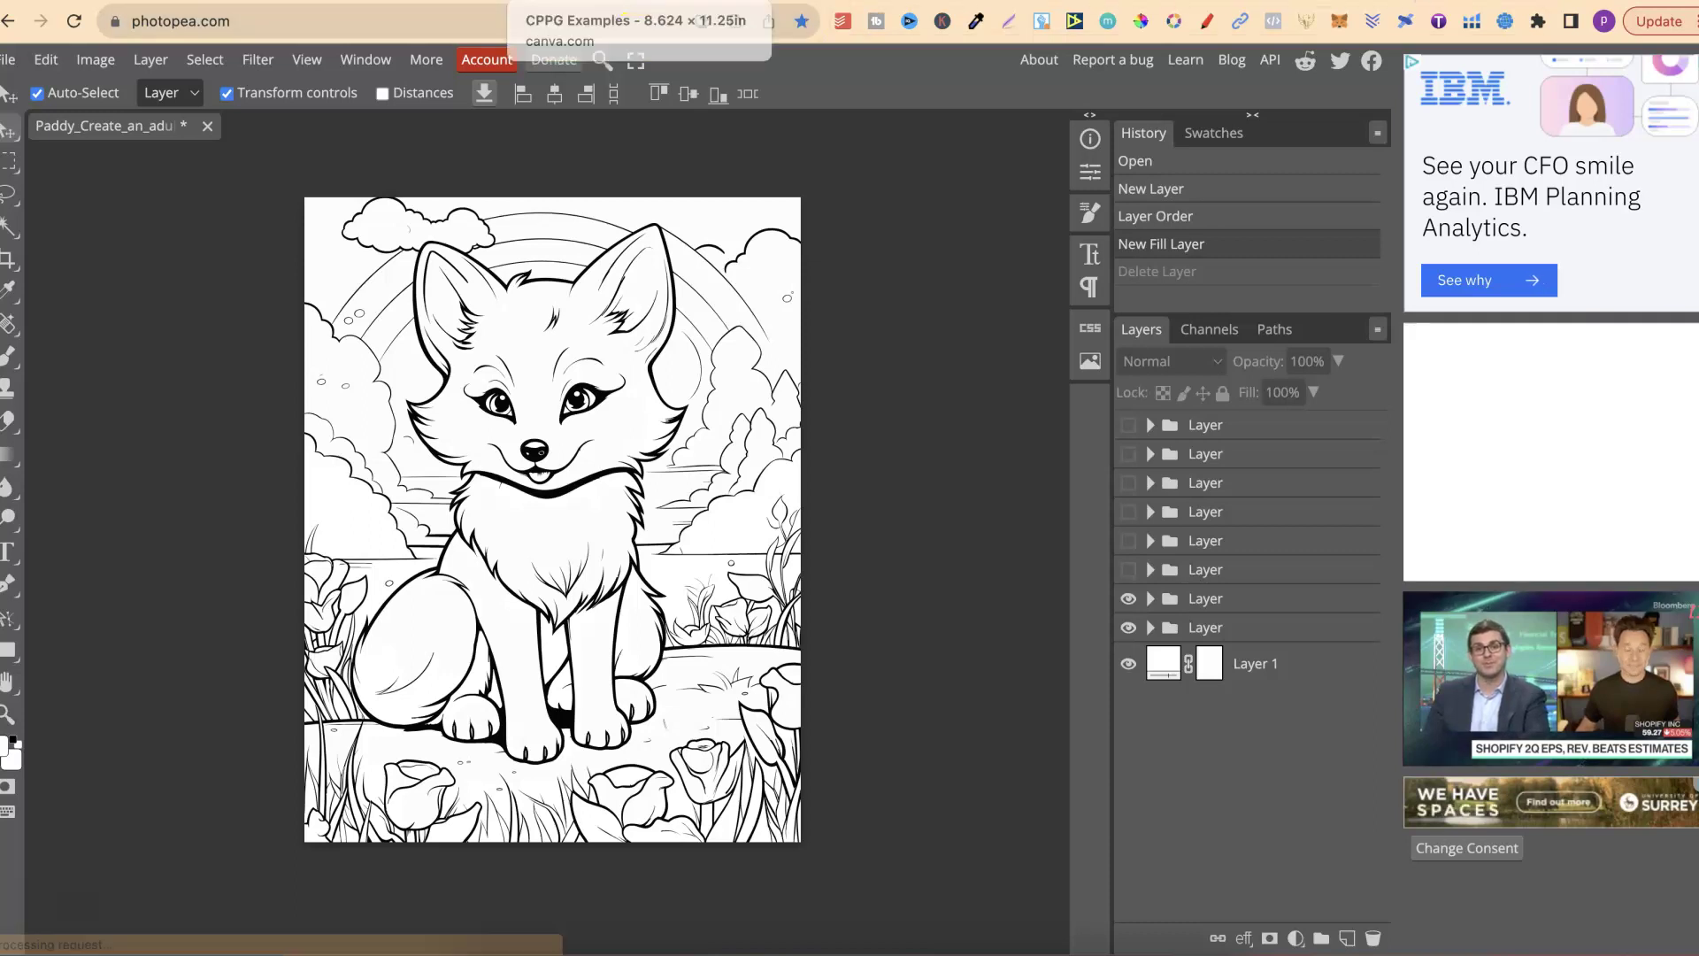
click(619, 2)
click(162, 878)
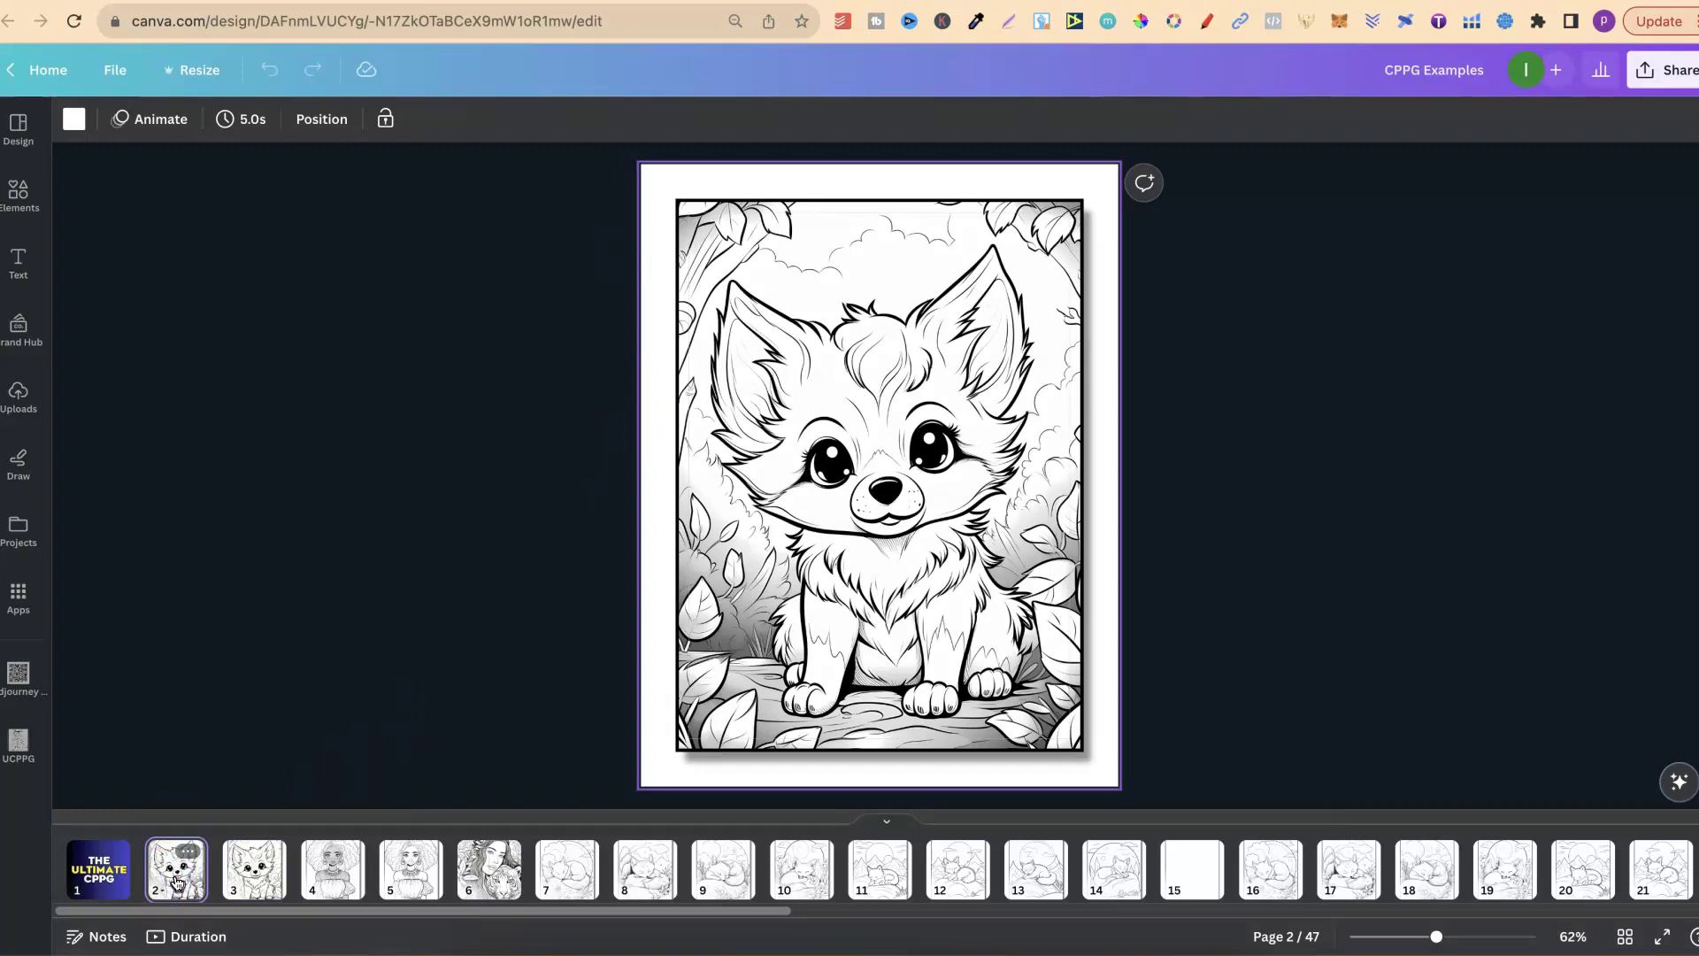
key(Right)
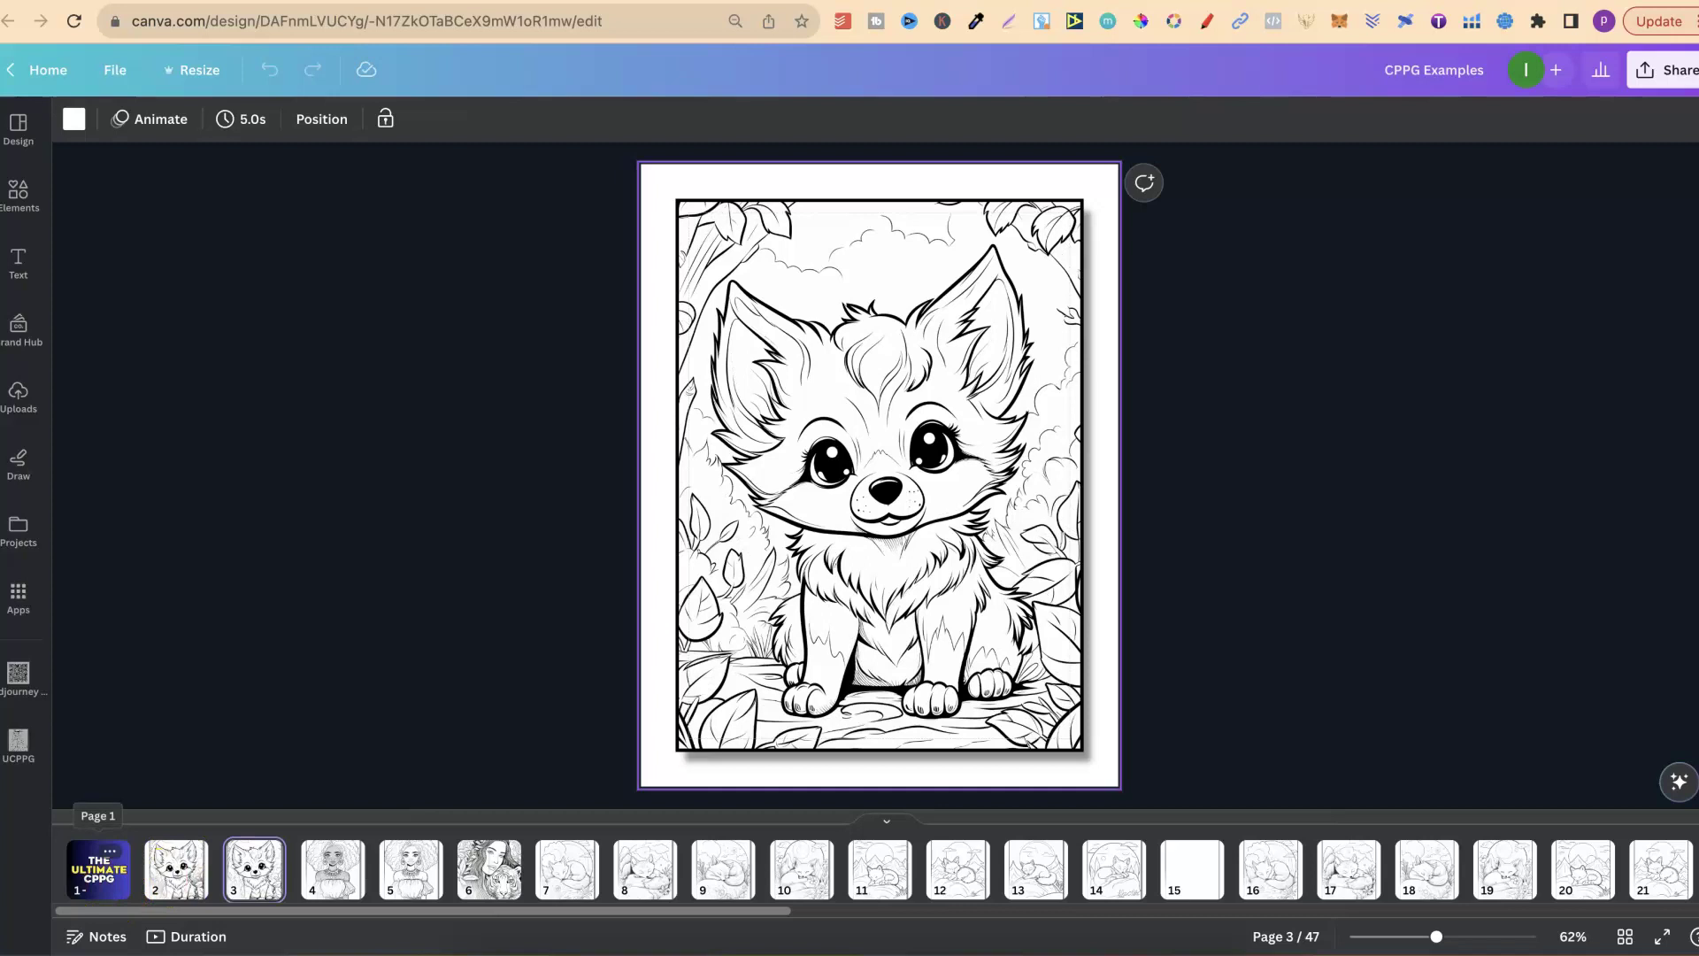
key(Left)
key(Right)
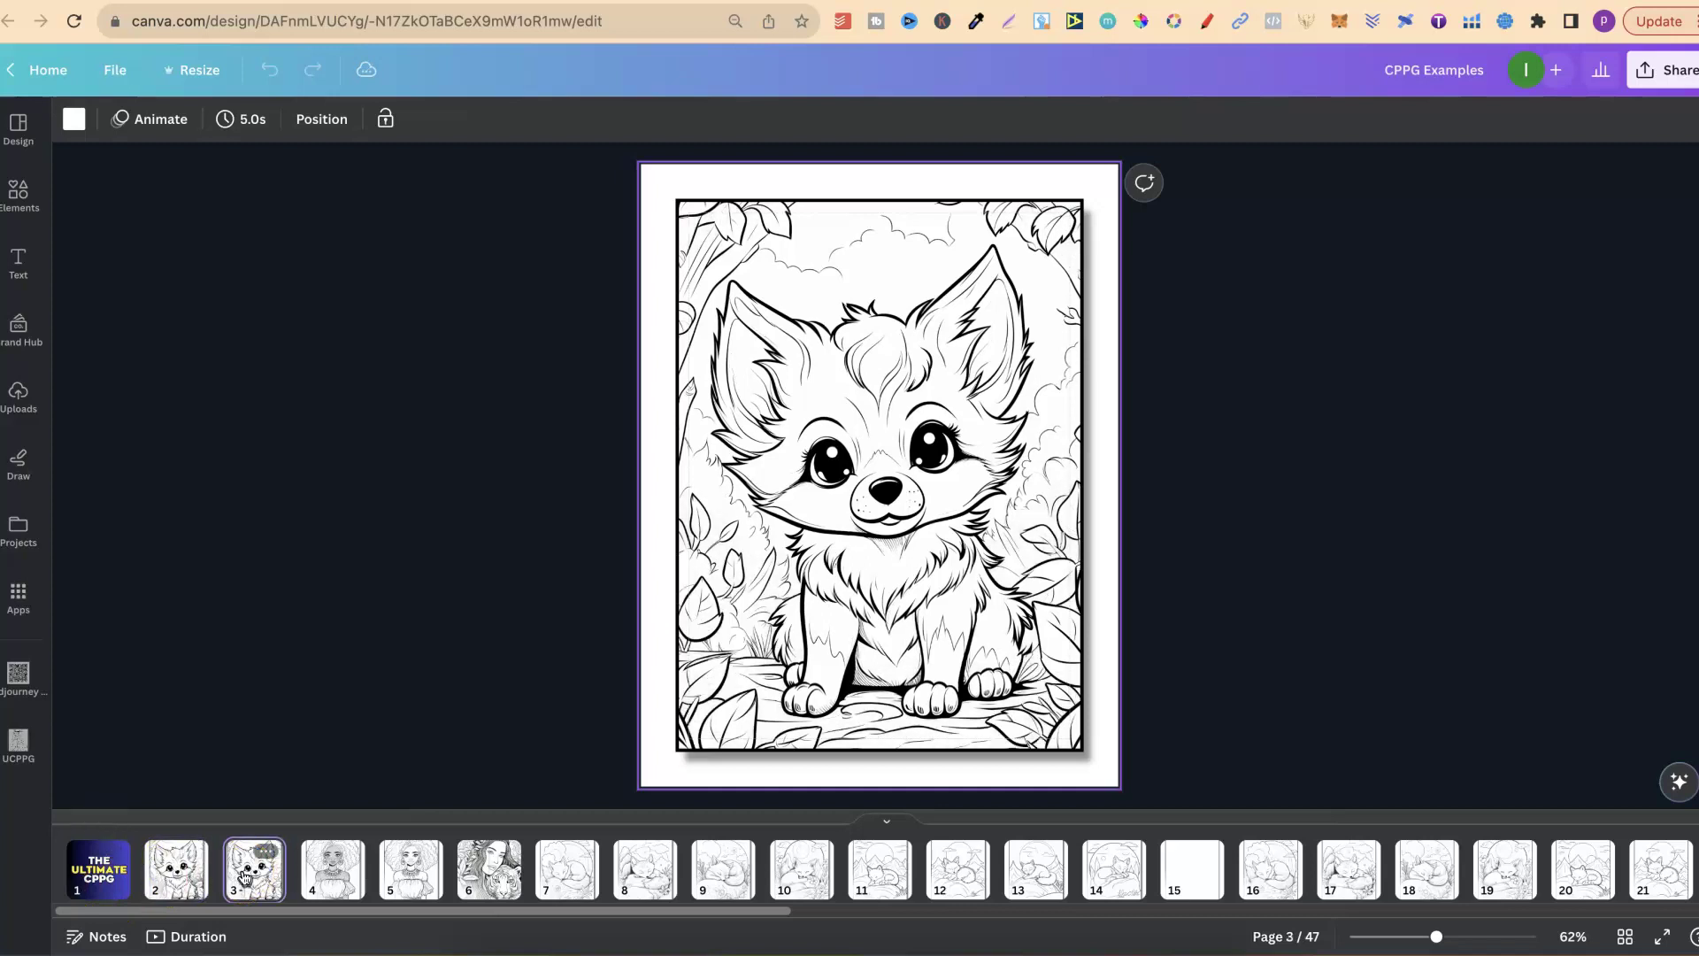
key(Left)
key(Right)
key(Left)
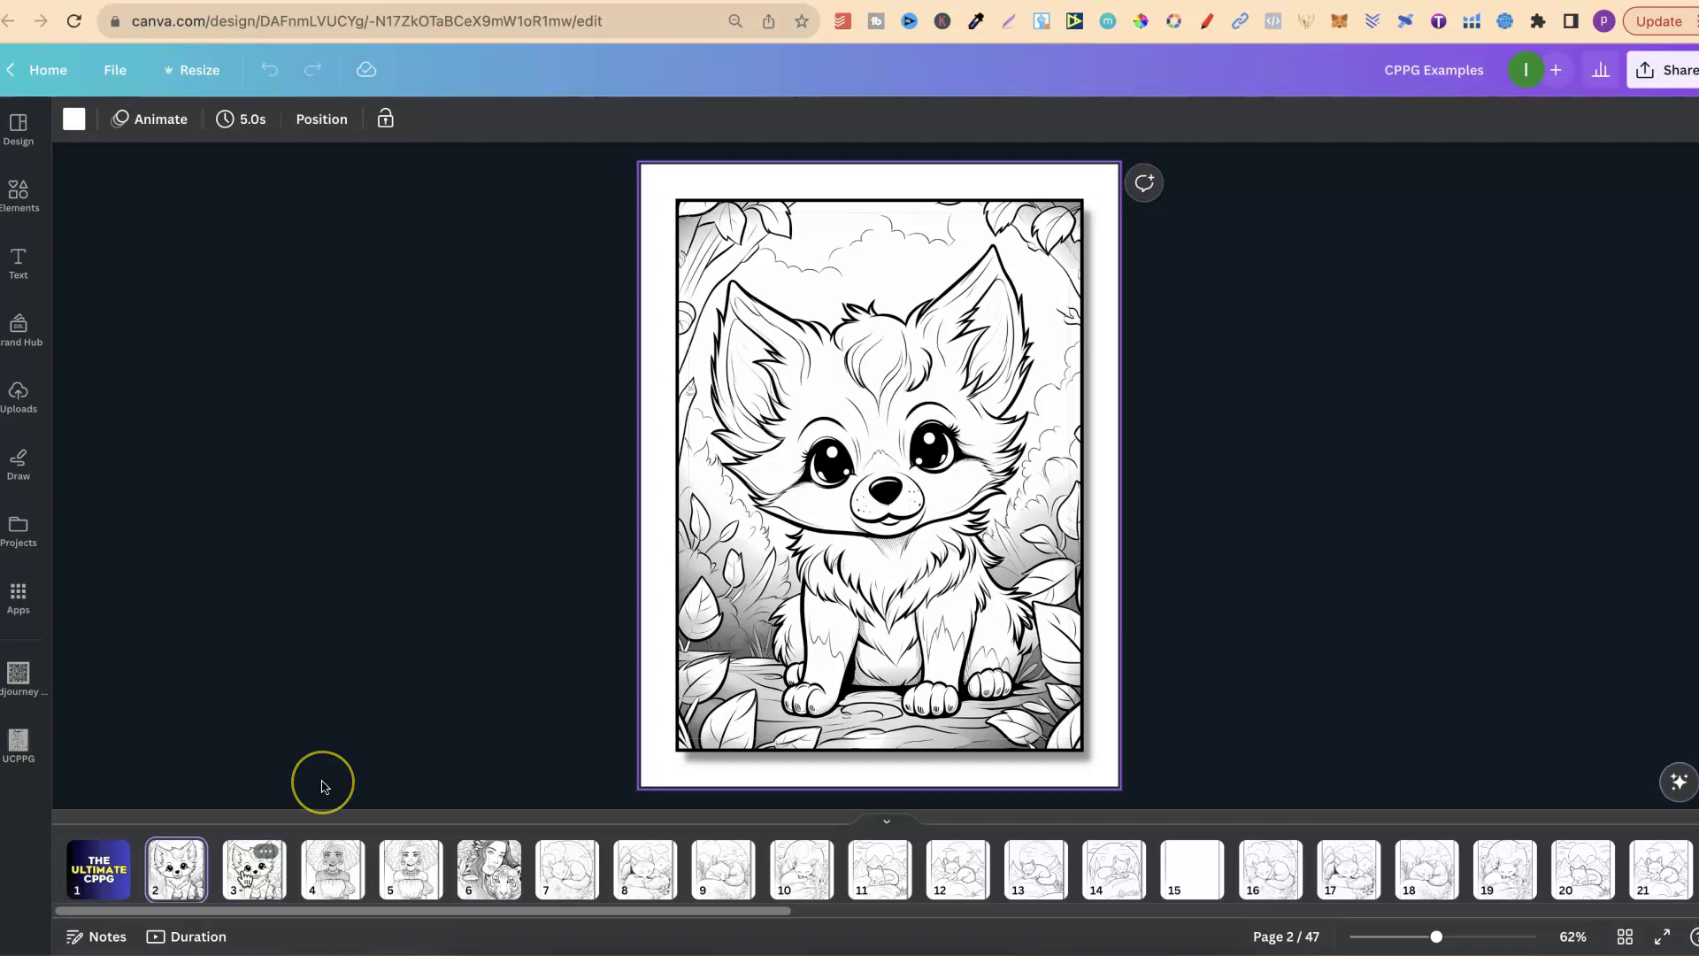
key(Right)
key(Left)
key(Right)
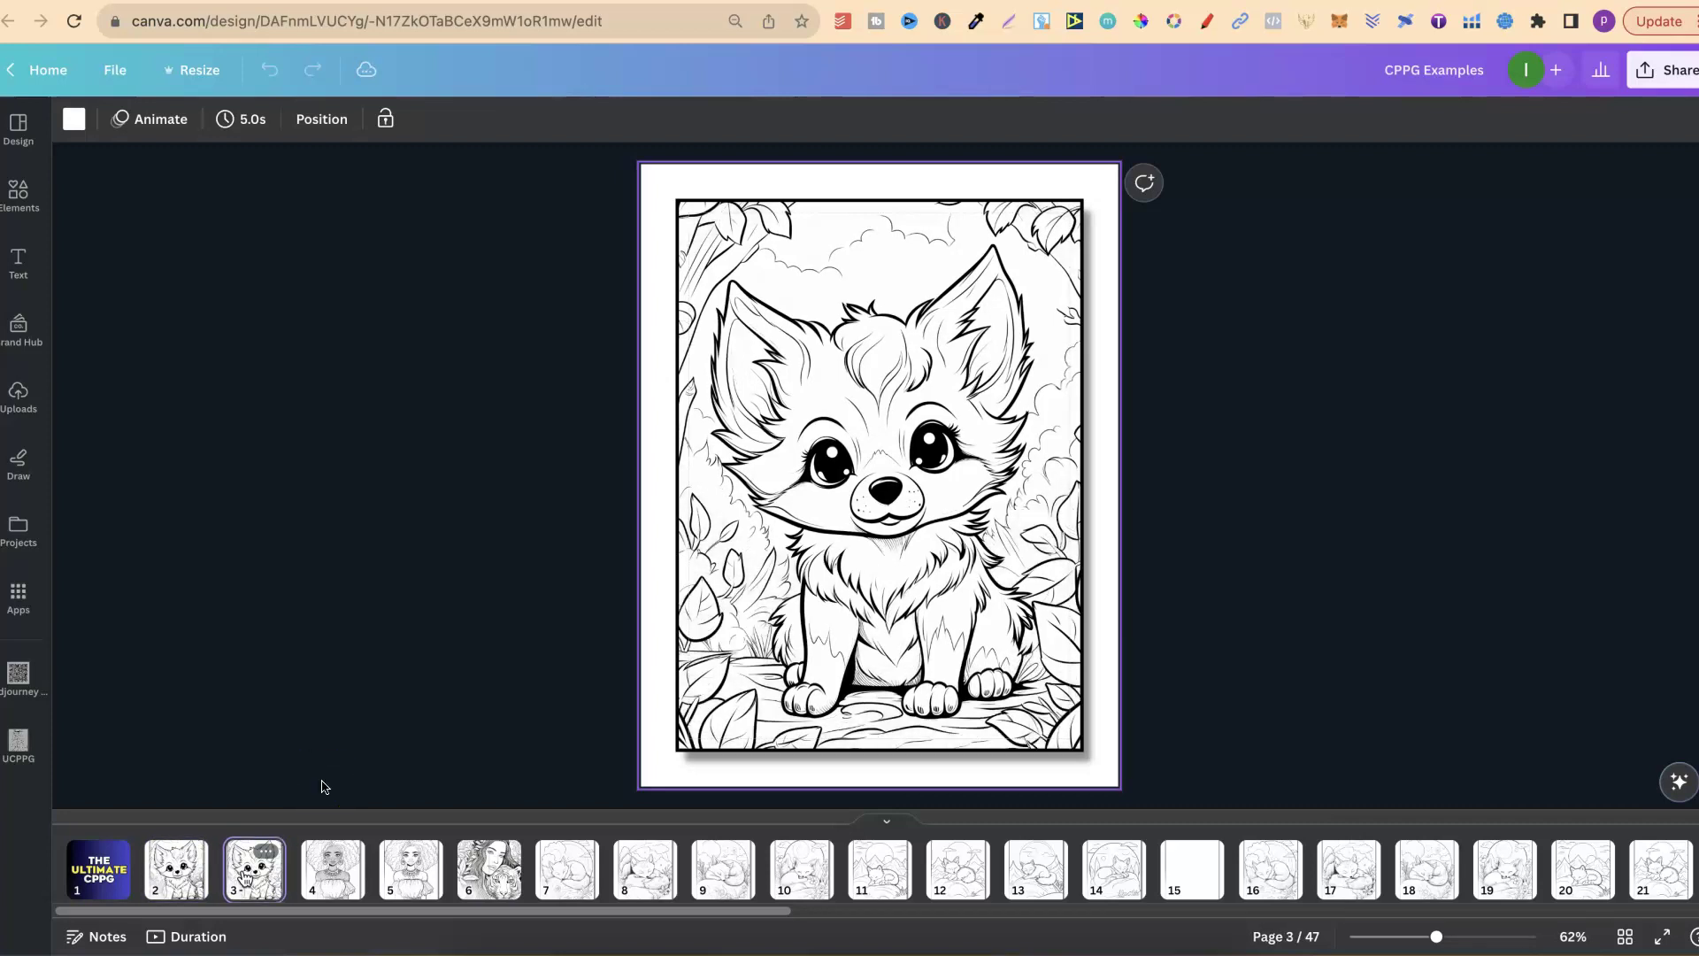
key(Left)
key(Right)
key(Left)
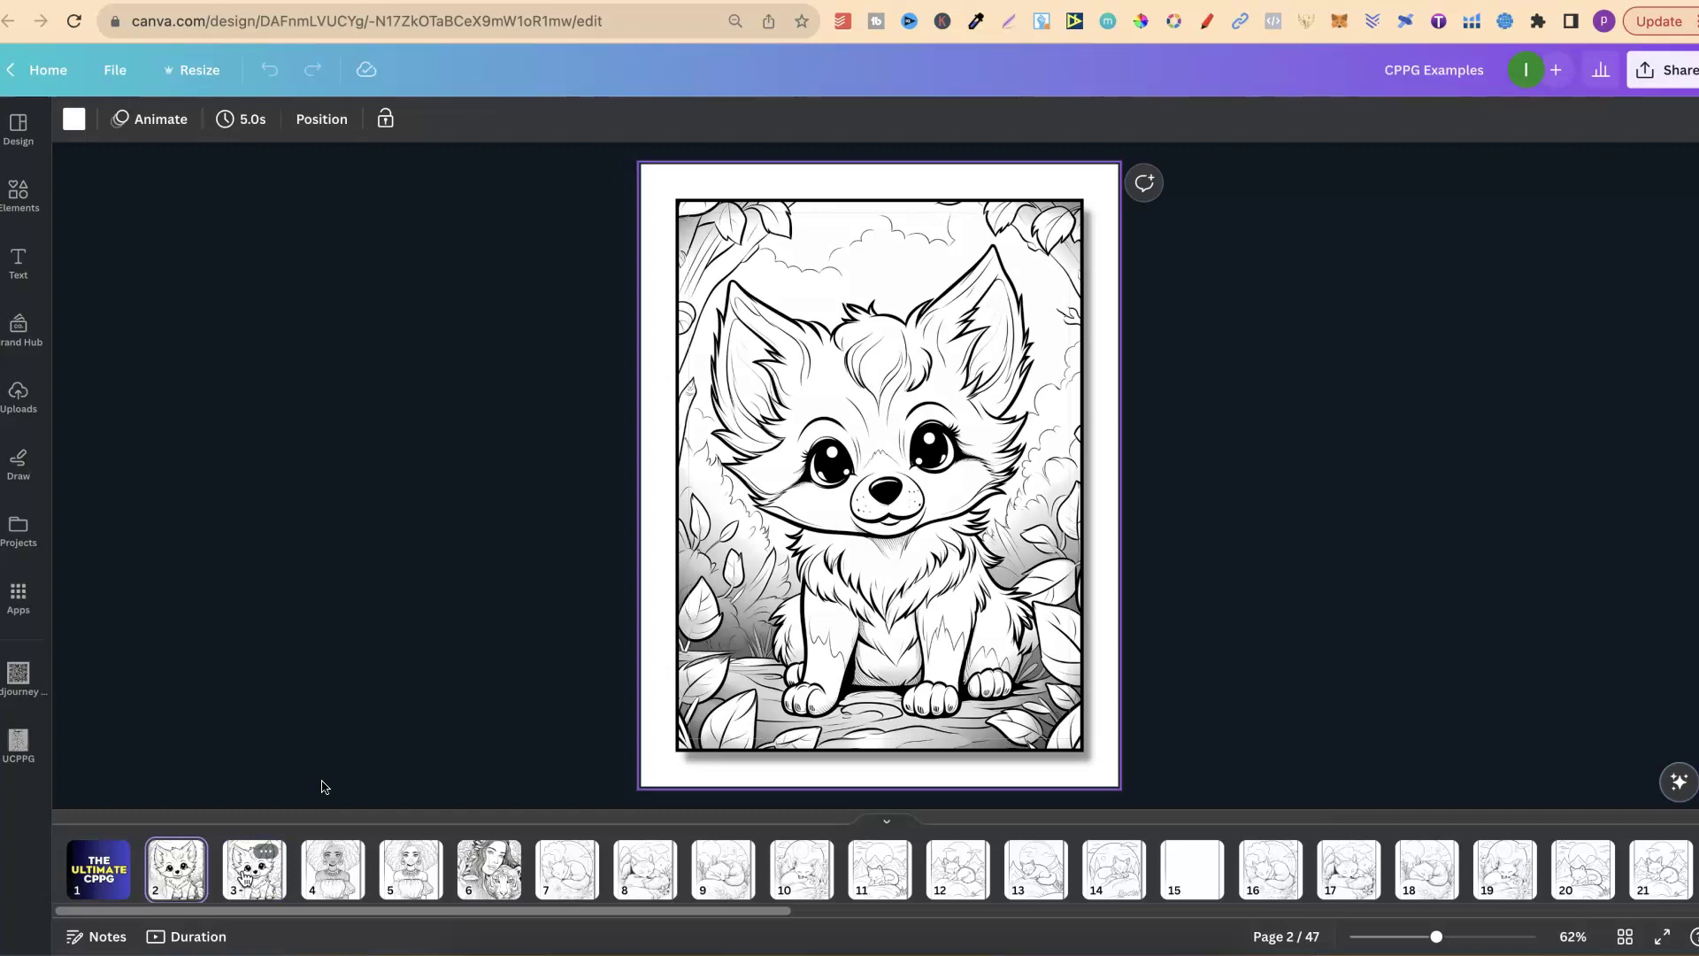
key(Right)
key(Left)
key(Right)
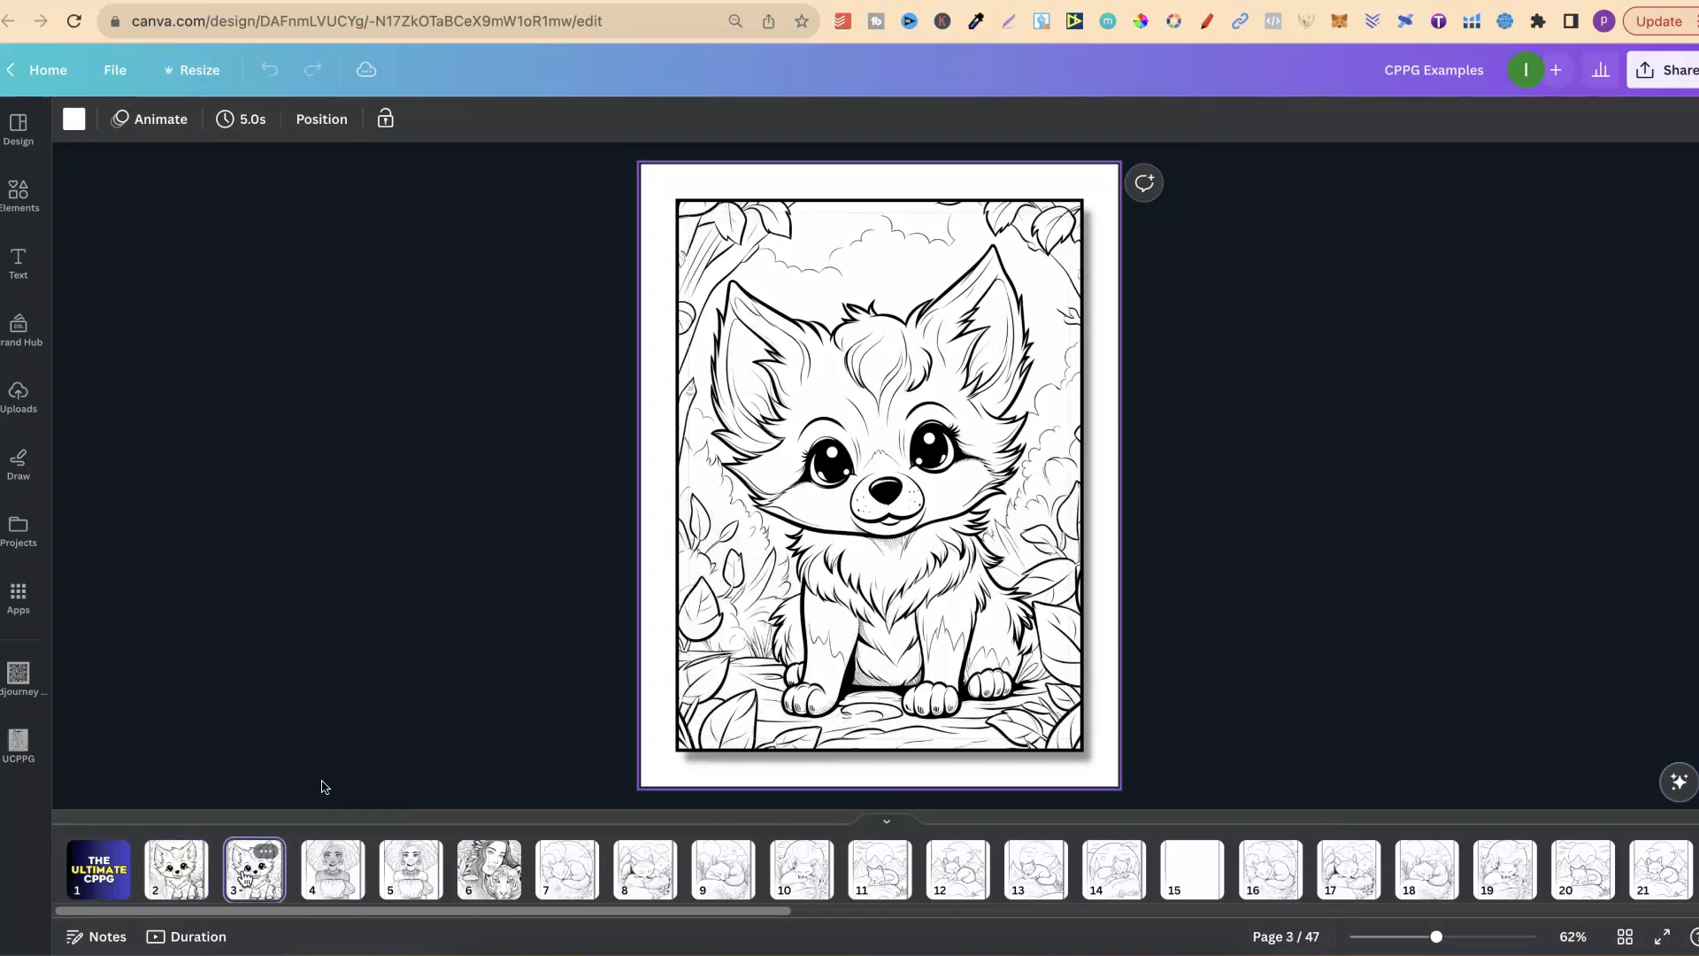
key(Left)
Return to the second fox document in Photopea with its clean line art
click(1476, 2)
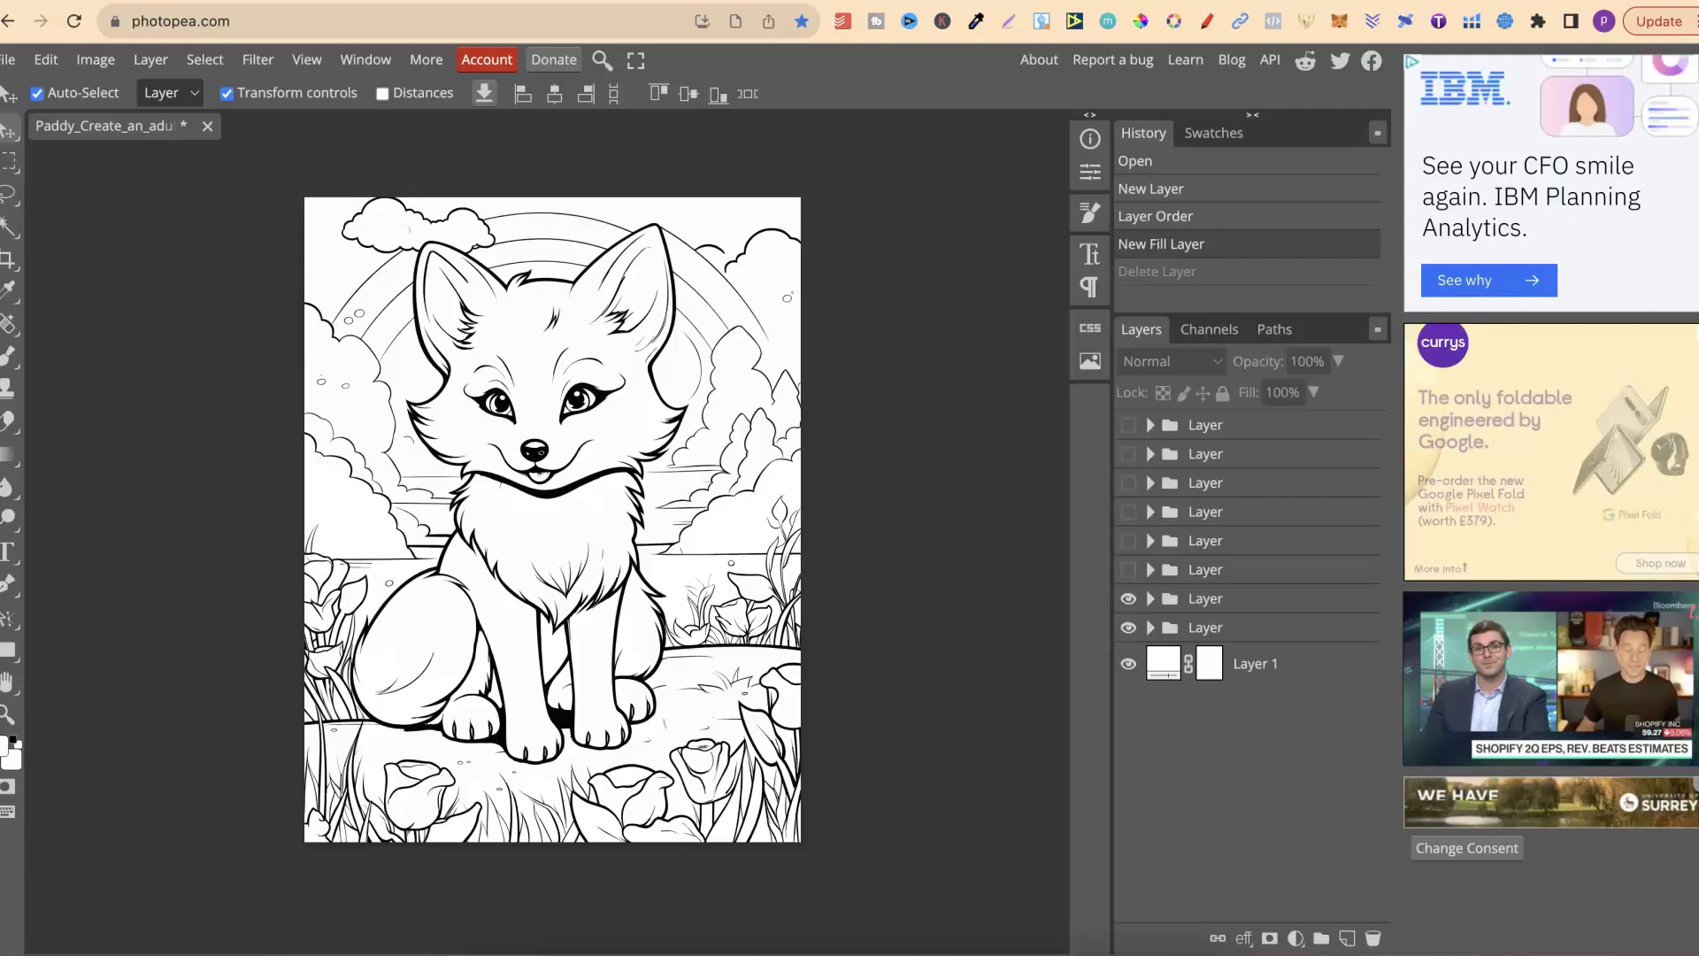